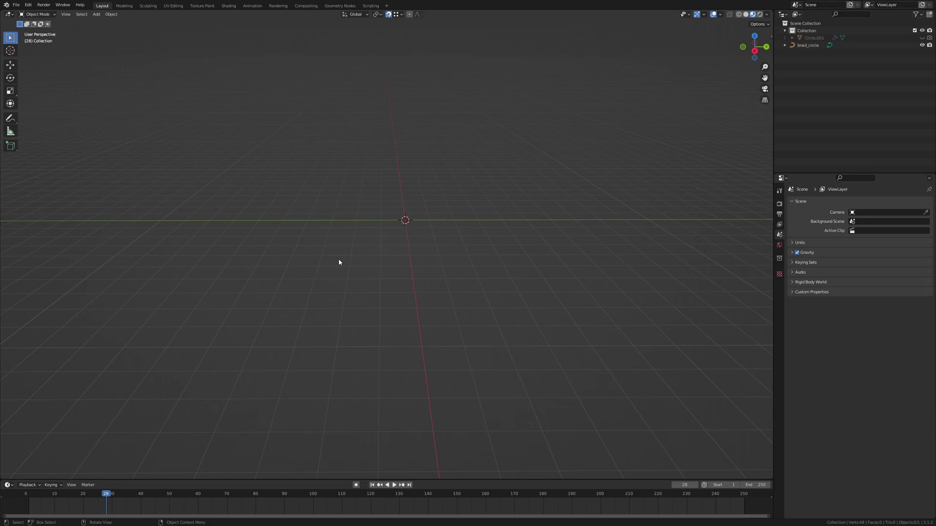
Add a mesh circle at the world origin in top view and open it in Edit Mode
{"action": "middle_click_drag", "start_coordinate": [354, 262], "coordinate": [366, 278]}
{"action": "middle_click_drag", "start_coordinate": [409, 247], "coordinate": [430, 284], "text": "shift"}
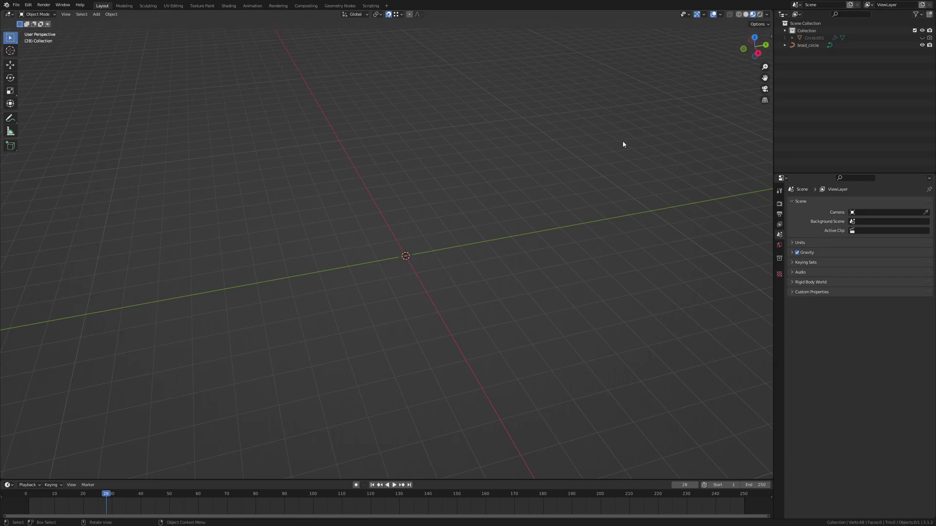
{"action": "left_click", "coordinate": [755, 36]}
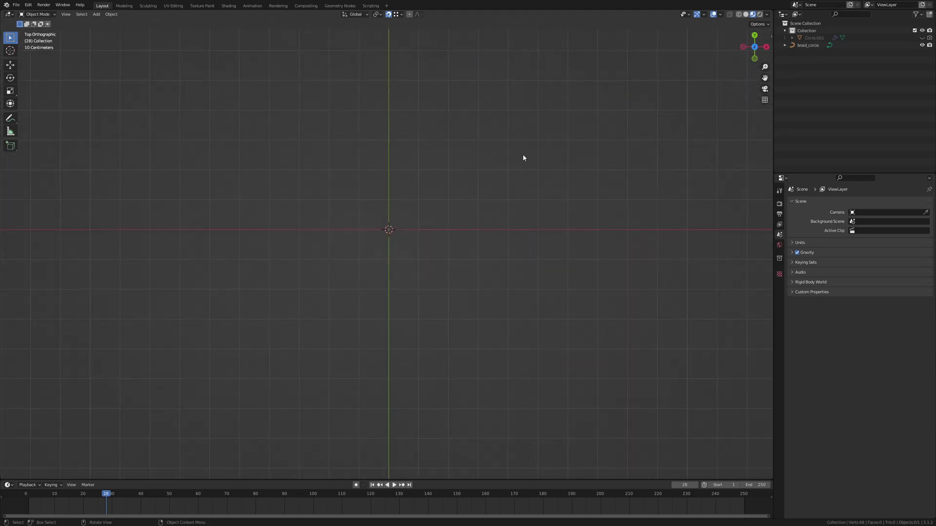
{"action": "scroll", "coordinate": [463, 253], "scroll_direction": "up", "scroll_amount": 3}
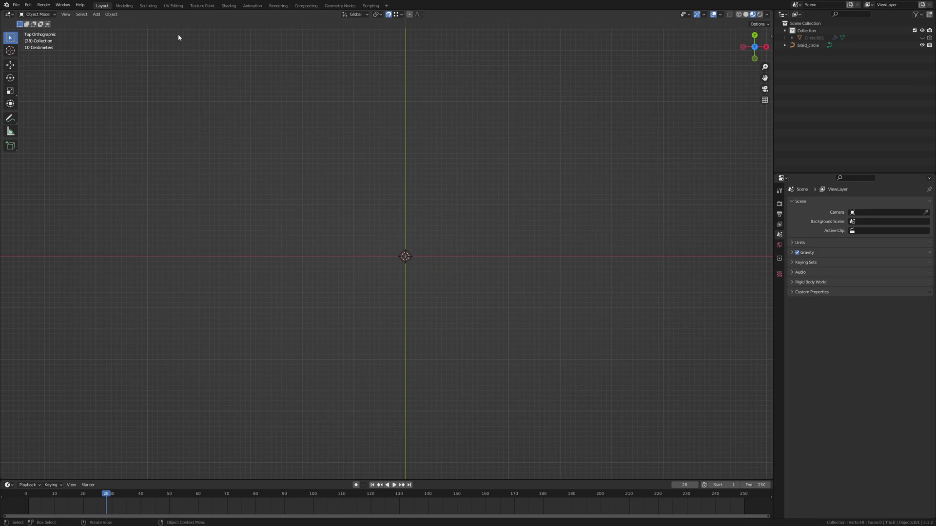
{"action": "left_click", "coordinate": [111, 14]}
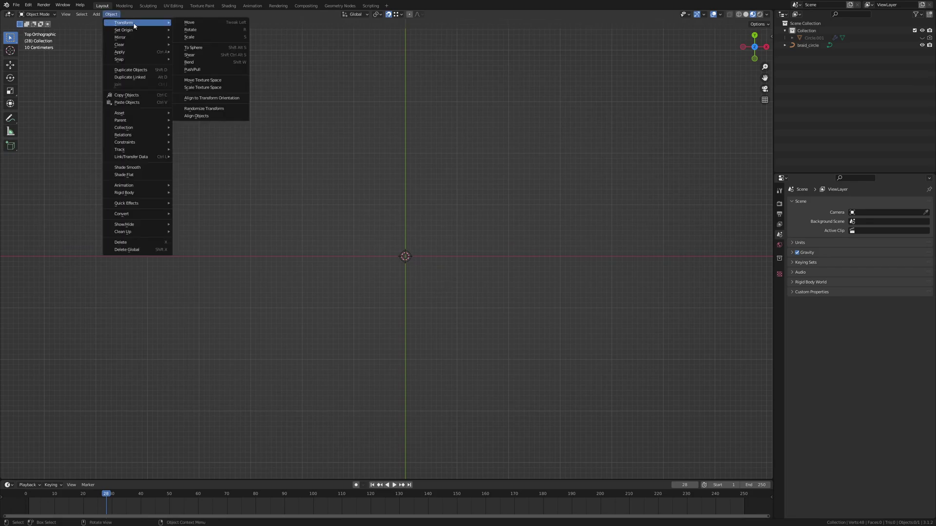
{"action": "mouse_move", "coordinate": [96, 14]}
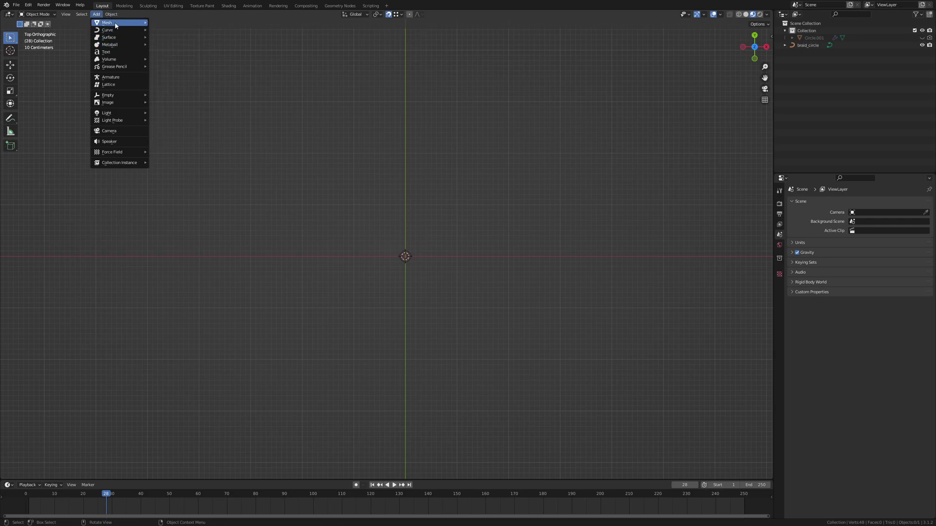
{"action": "left_click", "coordinate": [166, 37]}
{"action": "scroll", "coordinate": [433, 234], "scroll_direction": "up", "scroll_amount": 4}
{"action": "middle_click_drag", "start_coordinate": [346, 239], "coordinate": [271, 235], "text": "shift"}
{"action": "key", "text": "Tab"}
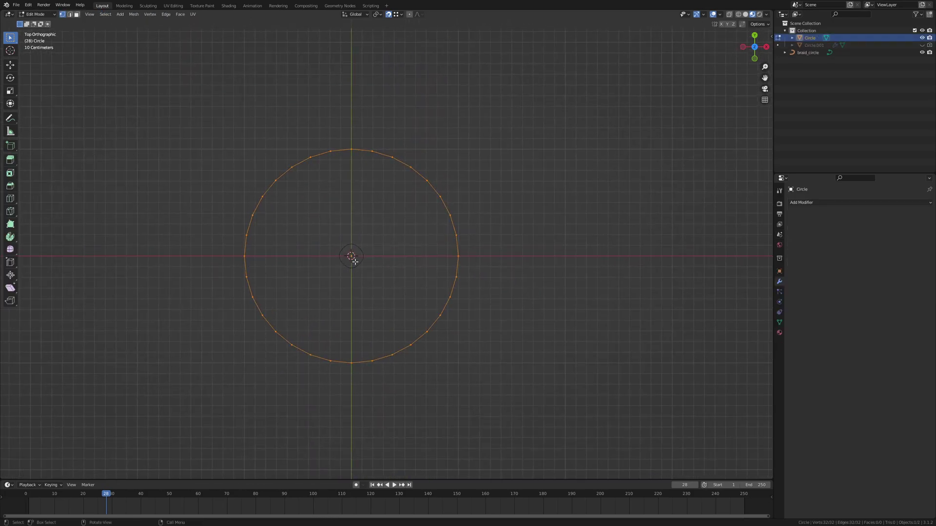
Duplicate the circle, turn snapping off, and move the copy one radius along X so its edge crosses the first circle's centre
{"action": "key", "text": "shift+d"}
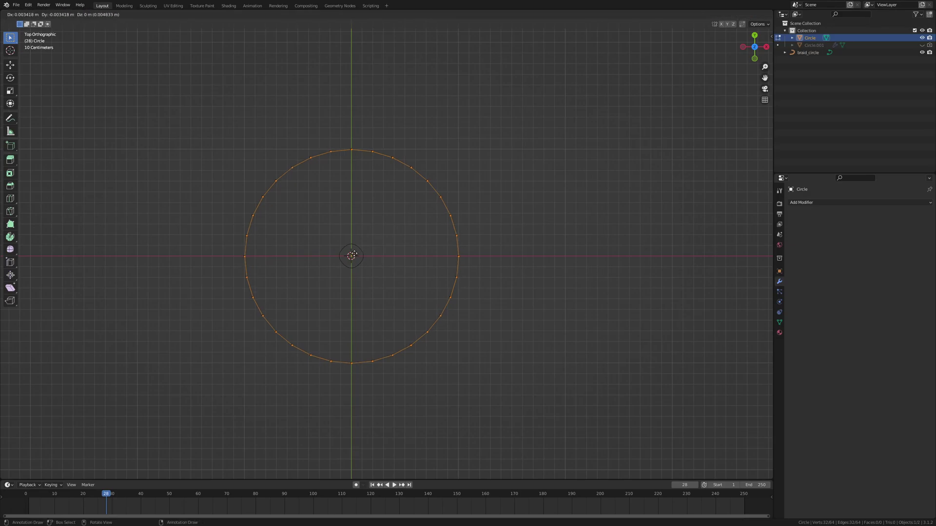
{"action": "key", "text": "x"}
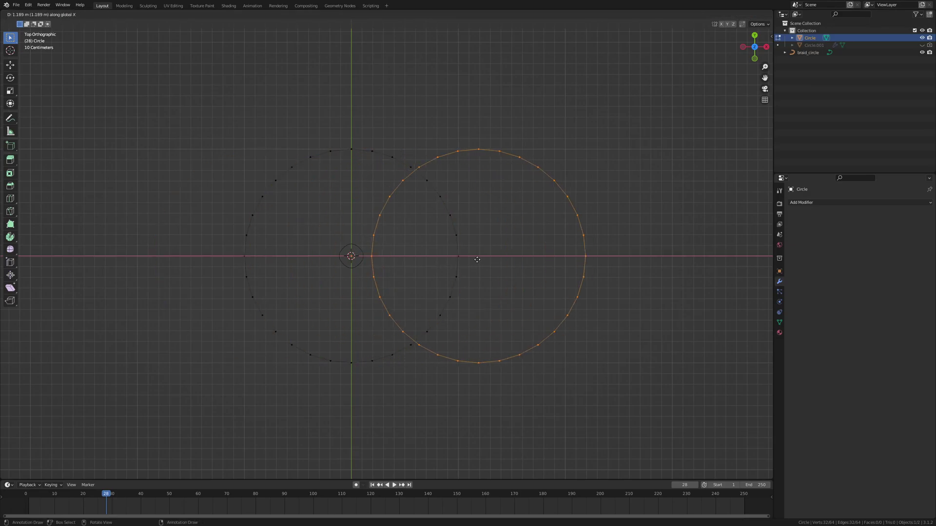
{"action": "right_click", "coordinate": [494, 259]}
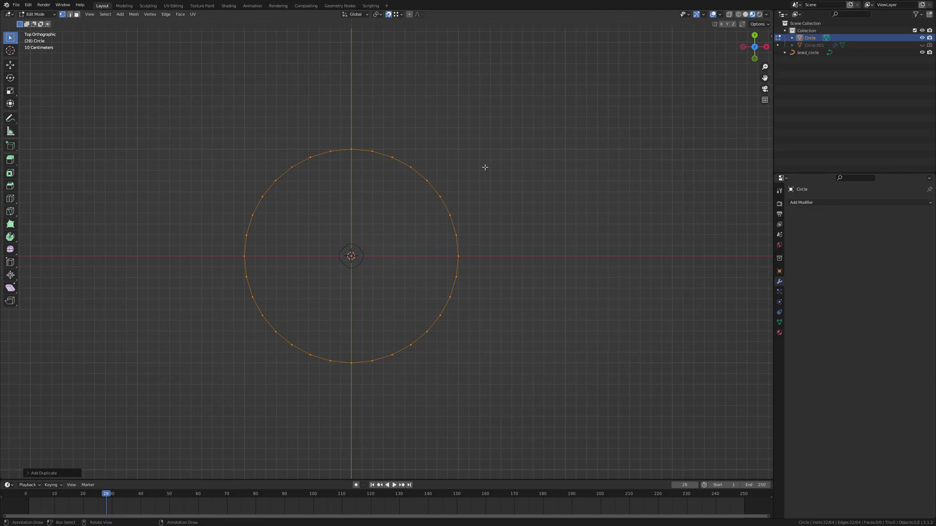
{"action": "left_click", "coordinate": [389, 14]}
{"action": "key", "text": "g"}
{"action": "key", "text": "x"}
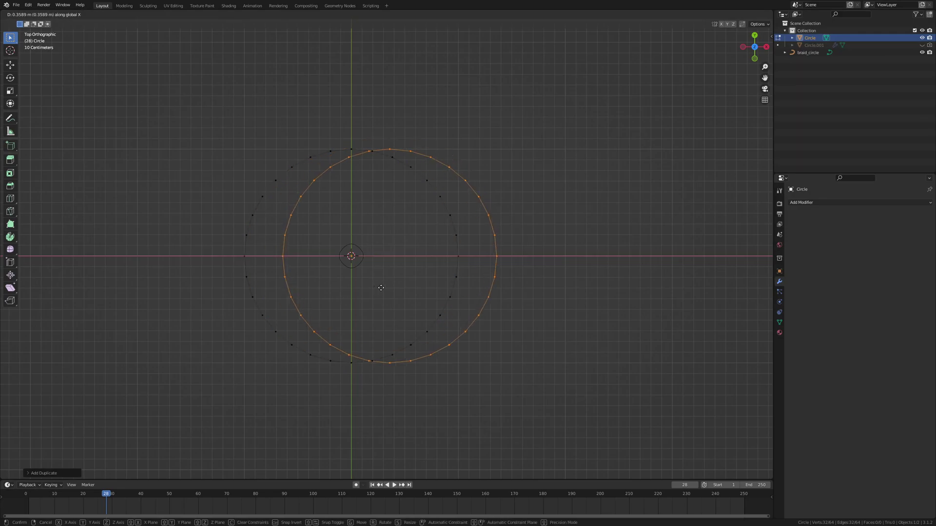
{"action": "left_click", "coordinate": [447, 293]}
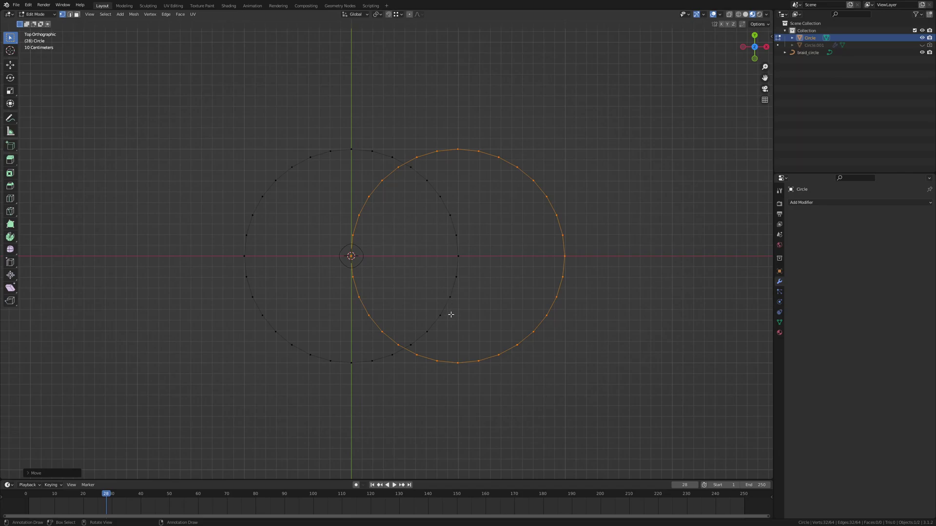
Duplicate the second circle and place the copy centrally above the other two so all three overlap
{"action": "key", "text": "shift+d"}
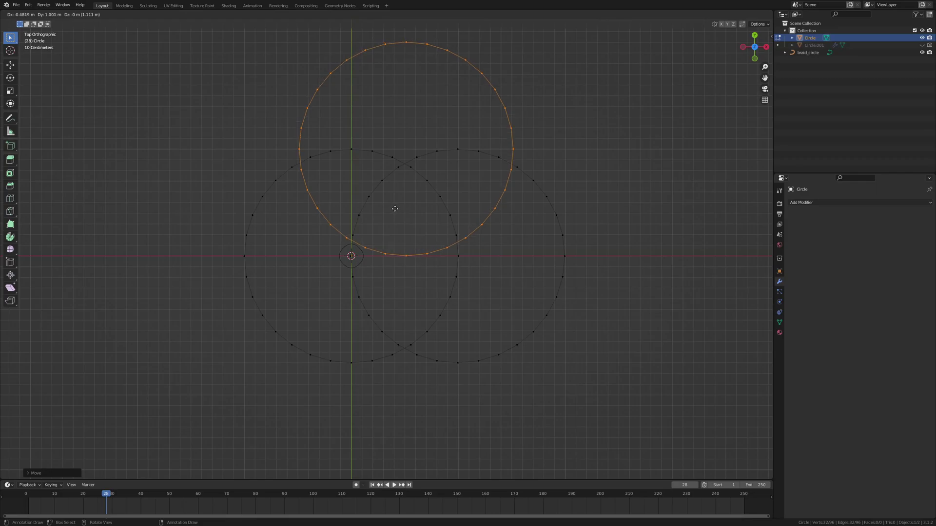
{"action": "left_click", "coordinate": [394, 209]}
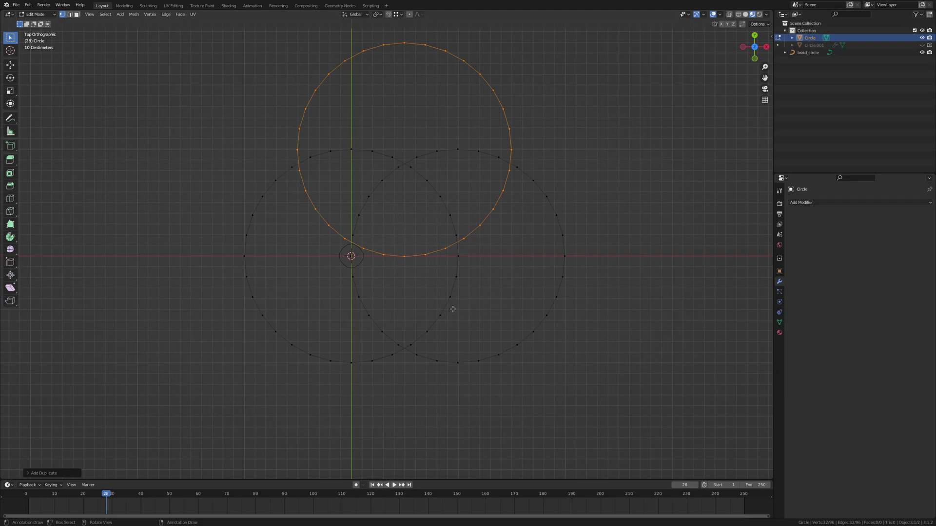
{"action": "key", "text": "Tab"}
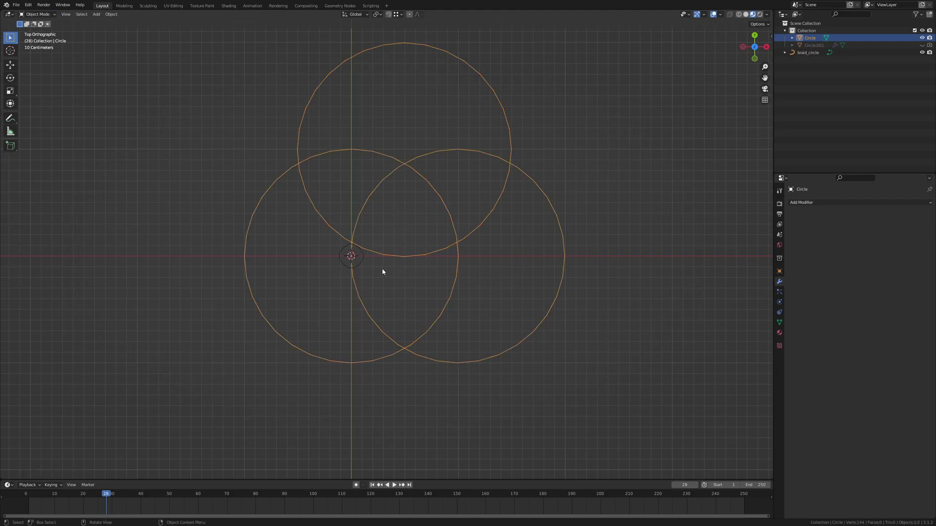
Circle-select the inner overlapping vertices of the three circles and delete them, leaving only the outer three-lobed outline
{"action": "key", "text": "Tab"}
{"action": "key", "text": "a"}
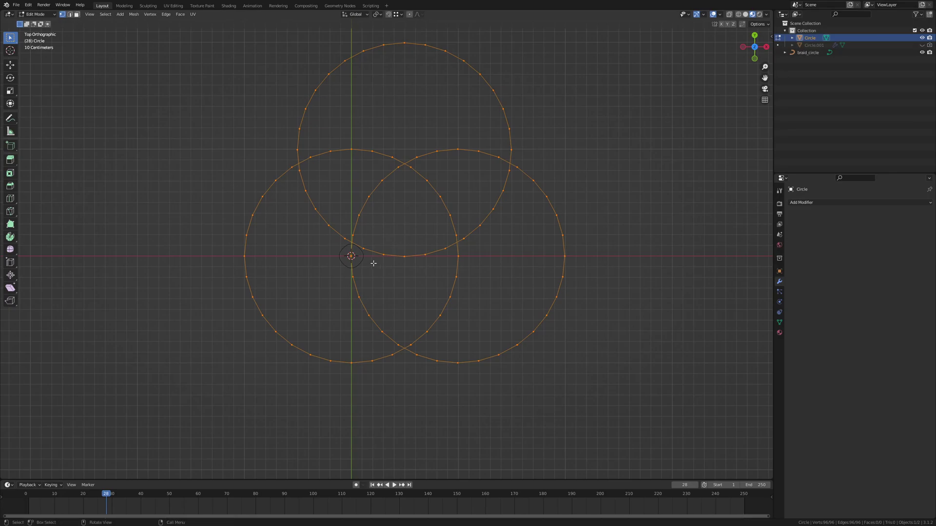
{"action": "left_click", "coordinate": [353, 232]}
{"action": "key", "text": "c"}
{"action": "mouse_move", "coordinate": [353, 233]}
{"action": "left_mouse_down"}
{"action": "mouse_move", "coordinate": [321, 213]}
{"action": "mouse_move", "coordinate": [312, 194]}
{"action": "mouse_move", "coordinate": [318, 161]}
{"action": "mouse_move", "coordinate": [351, 142]}
{"action": "mouse_move", "coordinate": [343, 241]}
{"action": "mouse_move", "coordinate": [411, 151]}
{"action": "mouse_move", "coordinate": [432, 144]}
{"action": "mouse_move", "coordinate": [487, 163]}
{"action": "mouse_move", "coordinate": [501, 197]}
{"action": "mouse_move", "coordinate": [383, 255]}
{"action": "mouse_move", "coordinate": [361, 281]}
{"action": "mouse_move", "coordinate": [350, 275]}
{"action": "mouse_move", "coordinate": [382, 330]}
{"action": "mouse_move", "coordinate": [434, 325]}
{"action": "mouse_move", "coordinate": [458, 253]}
{"action": "mouse_move", "coordinate": [376, 321]}
{"action": "mouse_move", "coordinate": [405, 334]}
{"action": "mouse_move", "coordinate": [408, 315]}
{"action": "mouse_move", "coordinate": [413, 351]}
{"action": "left_mouse_up"}
{"action": "key", "text": "Escape"}
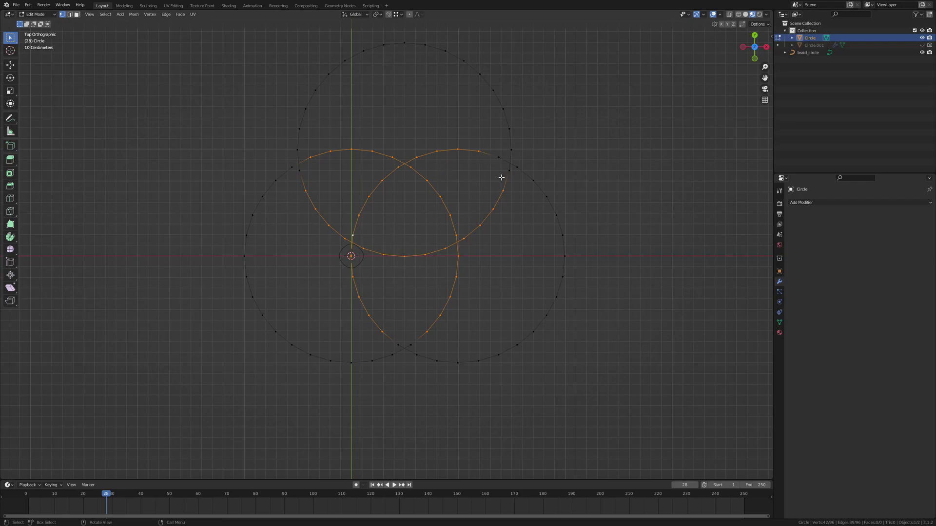
{"action": "key", "text": "x"}
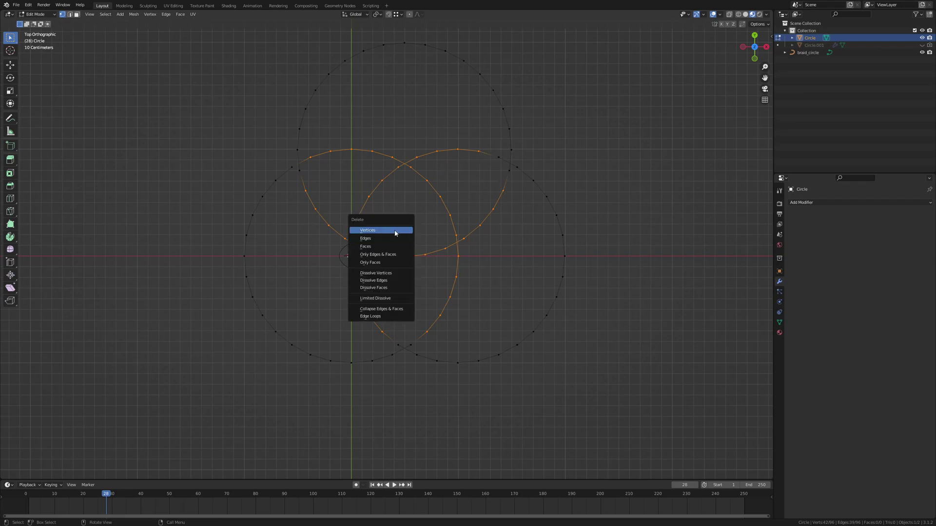
{"action": "left_click", "coordinate": [396, 230]}
Move the two loose end vertices at the outline's upper-right junction so they meet
{"action": "mouse_move", "coordinate": [503, 166]}
{"action": "left_mouse_down"}
{"action": "mouse_move", "coordinate": [515, 180]}
{"action": "mouse_move", "coordinate": [502, 161]}
{"action": "left_mouse_up"}
{"action": "key", "text": "g"}
{"action": "left_click", "coordinate": [508, 170]}
{"action": "key", "text": "g"}
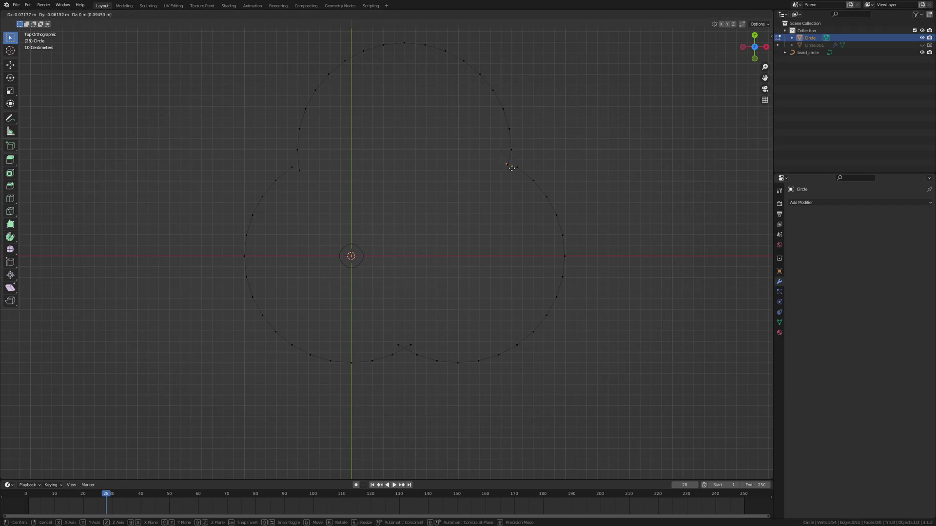
{"action": "left_click", "coordinate": [509, 167]}
Close the upper-left junction by adjusting the top lobe's end vertex and extruding the left lobe's end vertex to it
{"action": "left_click", "coordinate": [297, 171]}
{"action": "key", "text": "g"}
{"action": "left_click", "coordinate": [301, 164]}
{"action": "key", "text": "ctrl+z"}
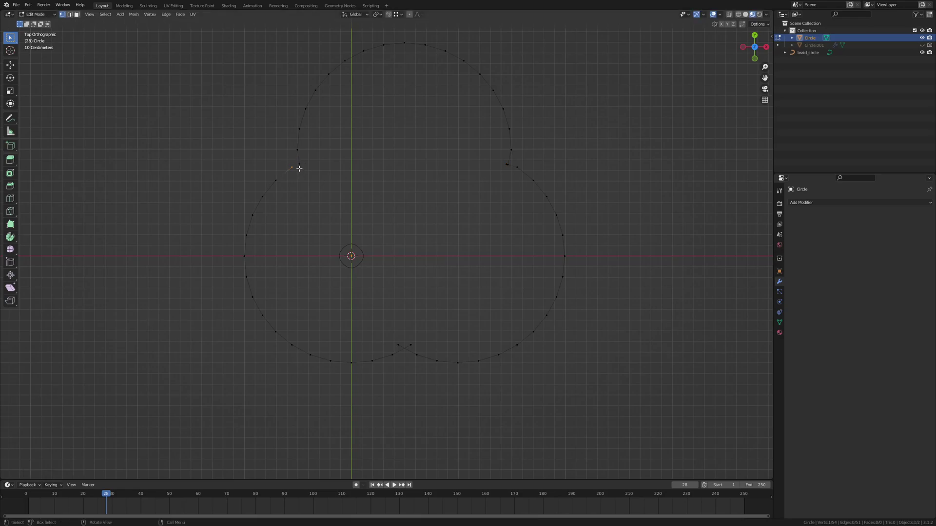
{"action": "key", "text": "e"}
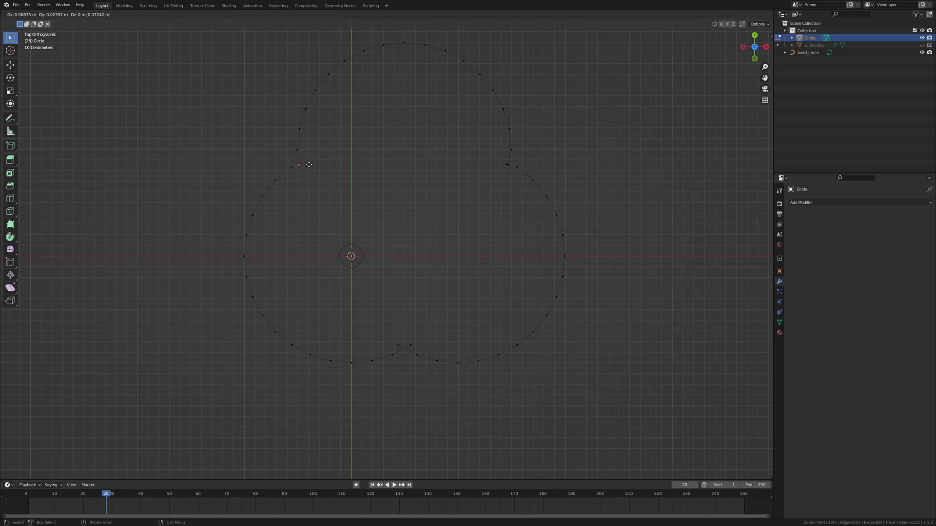
{"action": "left_click", "coordinate": [311, 167]}
Move the two crossing end vertices at the outline's bottom junction together between the lower lobes
{"action": "left_click", "coordinate": [398, 344]}
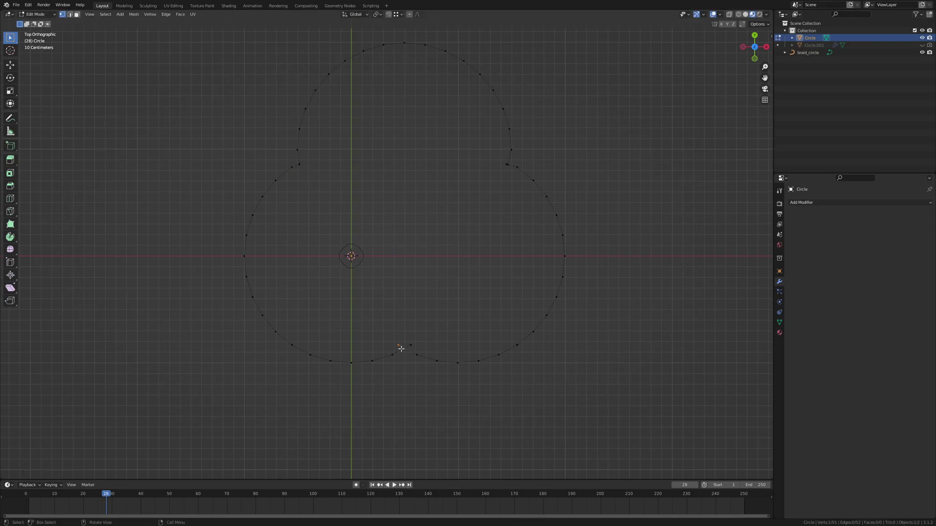
{"action": "key", "text": "g"}
{"action": "left_click", "coordinate": [408, 351]}
{"action": "key", "text": "g"}
{"action": "left_click", "coordinate": [412, 344]}
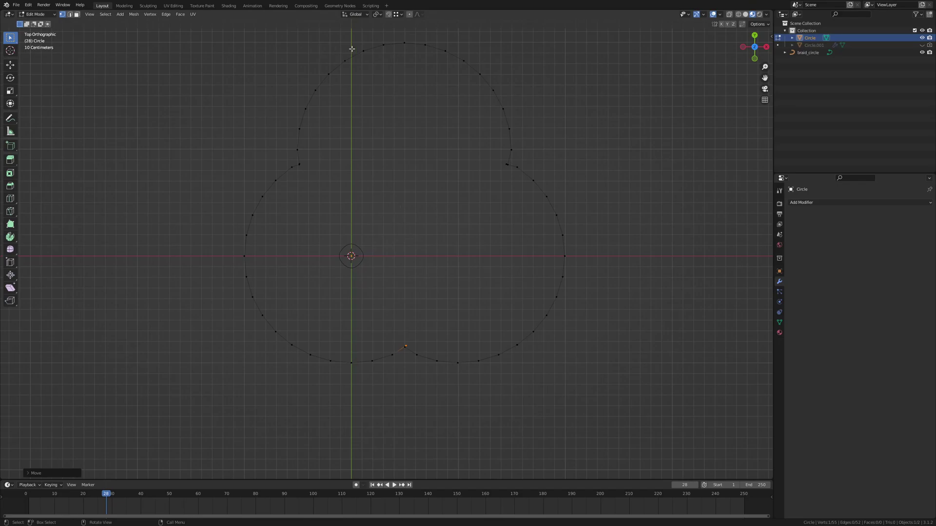
Turn snapping on and snap the end vertices at all three junctions exactly onto their neighbours
{"action": "left_click", "coordinate": [389, 14]}
{"action": "left_click", "coordinate": [299, 165]}
{"action": "key", "text": "g"}
{"action": "left_click", "coordinate": [299, 165]}
{"action": "left_click", "coordinate": [508, 165]}
{"action": "key", "text": "g"}
{"action": "left_click", "coordinate": [507, 164]}
{"action": "left_click", "coordinate": [405, 348]}
{"action": "key", "text": "g"}
{"action": "left_click", "coordinate": [405, 348]}
Merge all vertices of the outline by distance and return to Object Mode
{"action": "key", "text": "F3"}
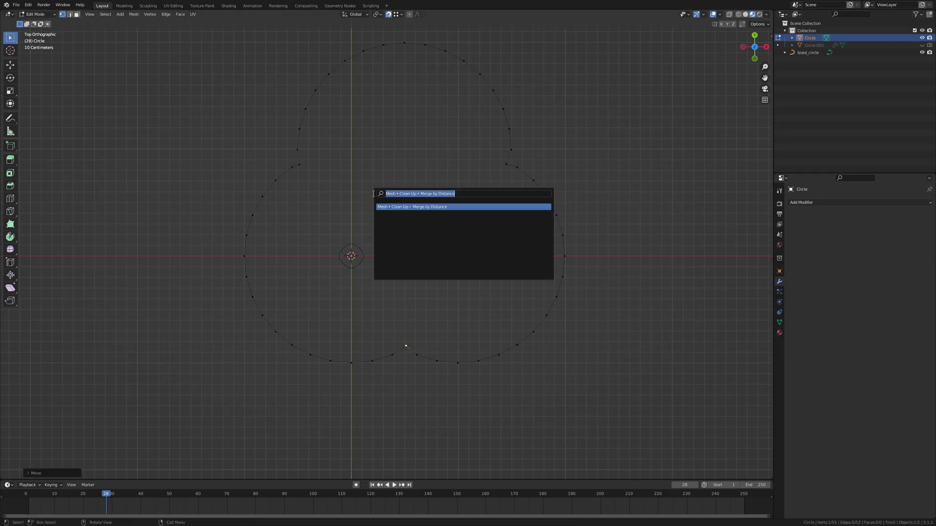
{"action": "left_click", "coordinate": [427, 207]}
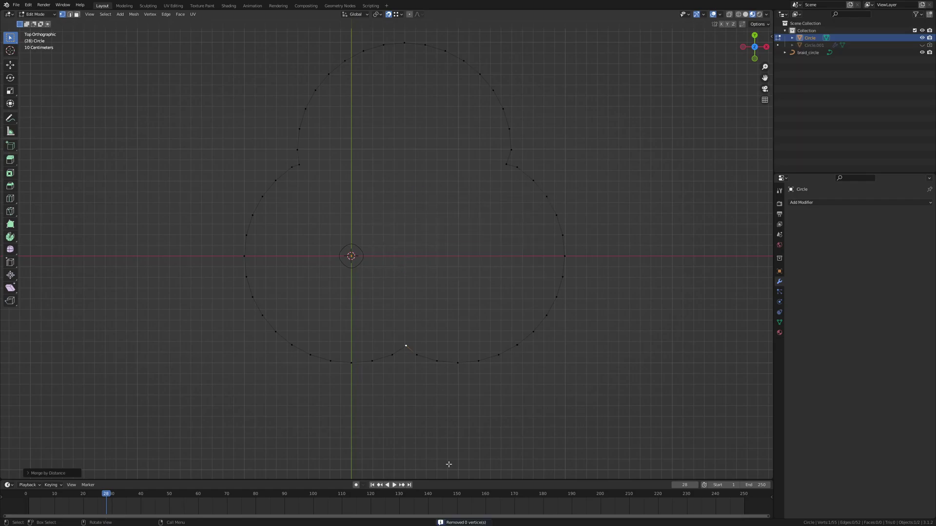
{"action": "key", "text": "a"}
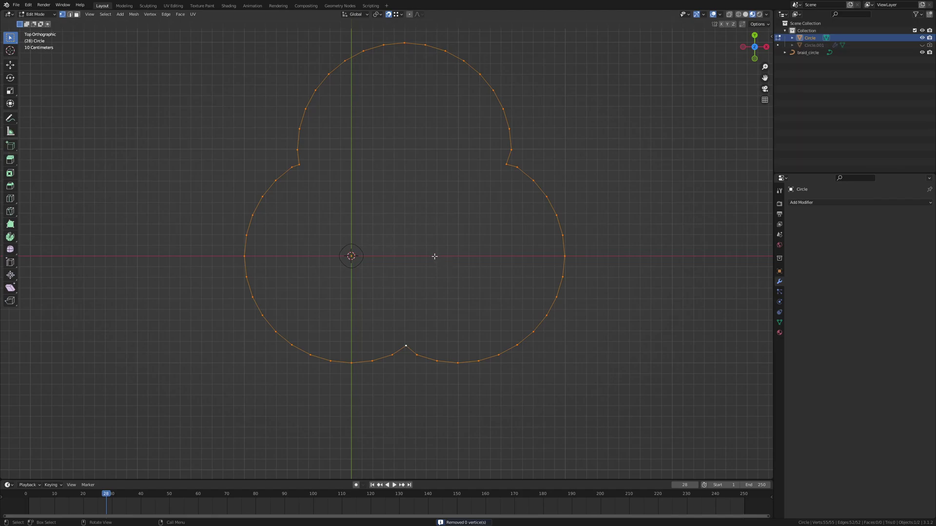
{"action": "key", "text": "F3"}
{"action": "left_click", "coordinate": [478, 267]}
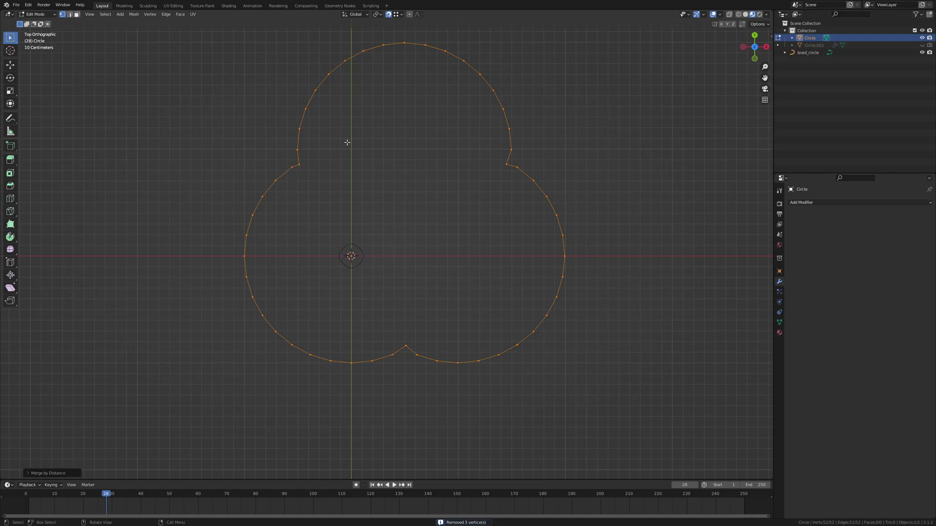
{"action": "mouse_move", "coordinate": [403, 278]}
{"action": "middle_mouse_down"}
{"action": "mouse_move", "coordinate": [368, 257]}
{"action": "mouse_move", "coordinate": [407, 218]}
{"action": "mouse_move", "coordinate": [389, 236]}
{"action": "mouse_move", "coordinate": [319, 215]}
{"action": "mouse_move", "coordinate": [400, 263]}
{"action": "middle_mouse_up"}
{"action": "key", "text": "Tab"}
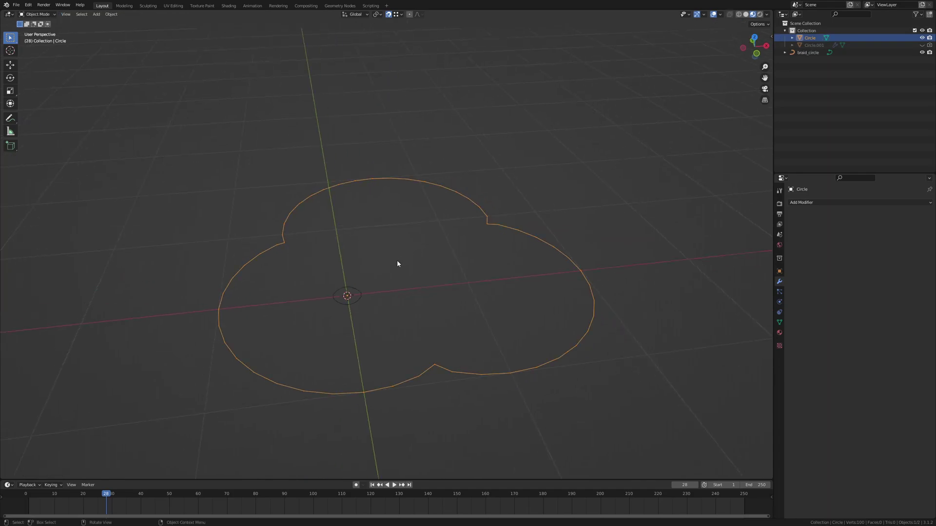
Try a Screw modifier on the three-lobed outline and remove it again
{"action": "middle_click_drag", "start_coordinate": [437, 291], "coordinate": [412, 296]}
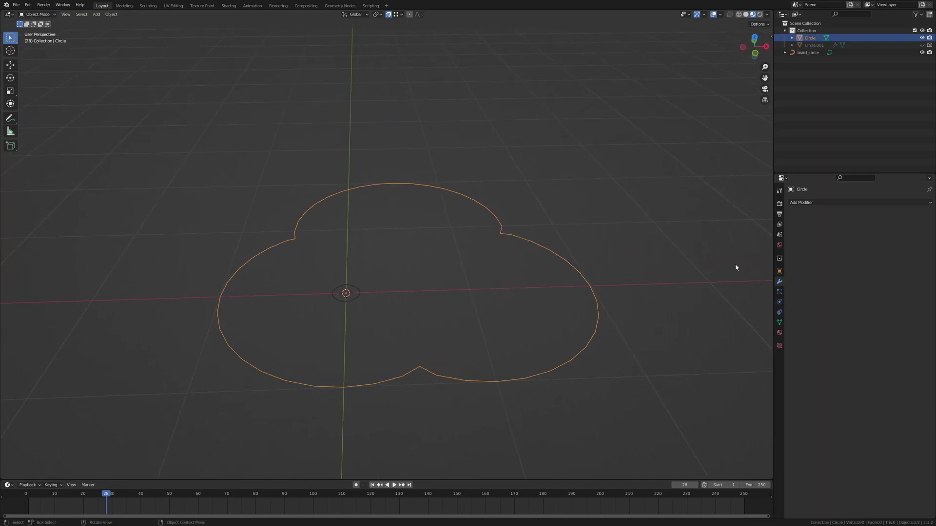
{"action": "left_click", "coordinate": [818, 202]}
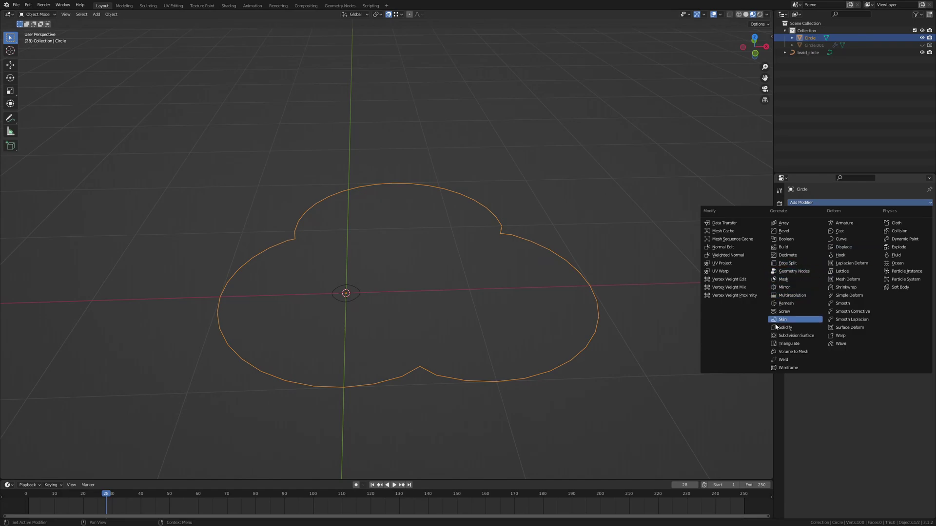
{"action": "left_click", "coordinate": [784, 312]}
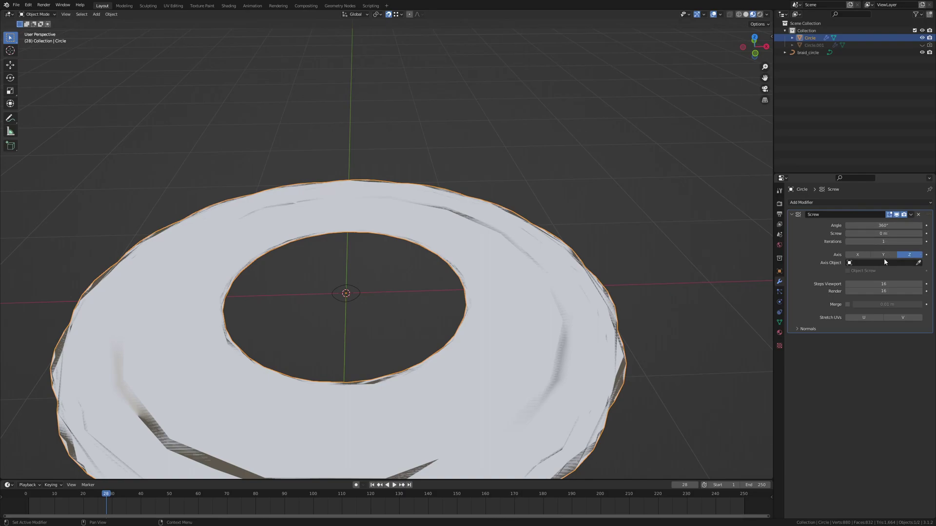
{"action": "left_click", "coordinate": [885, 235]}
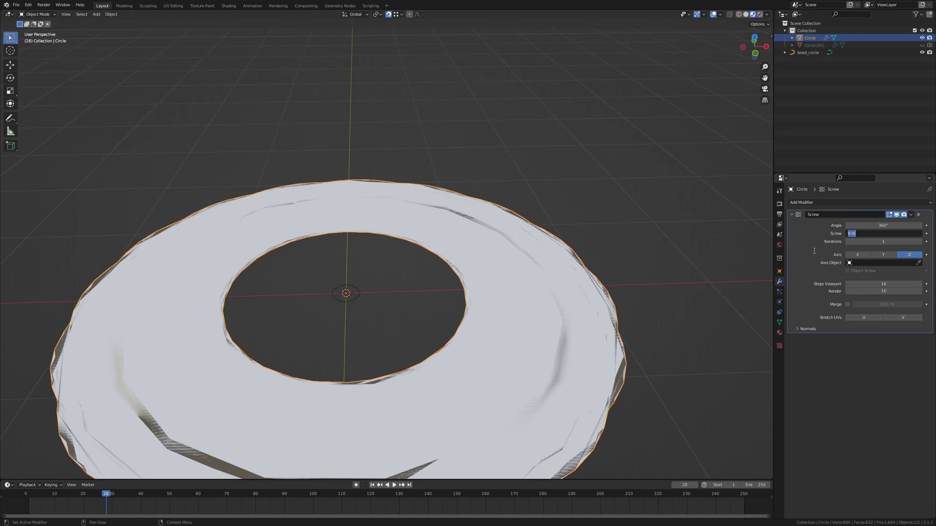
{"action": "left_click", "coordinate": [919, 214]}
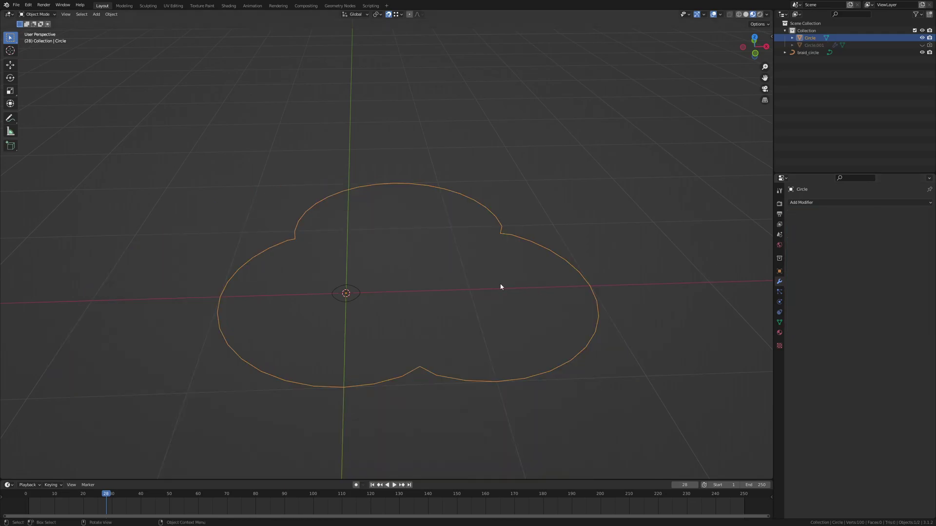
Set the three-lobed outline's origin to its geometry and snap the outline to the 3D cursor
{"action": "middle_click_drag", "start_coordinate": [472, 306], "coordinate": [470, 357]}
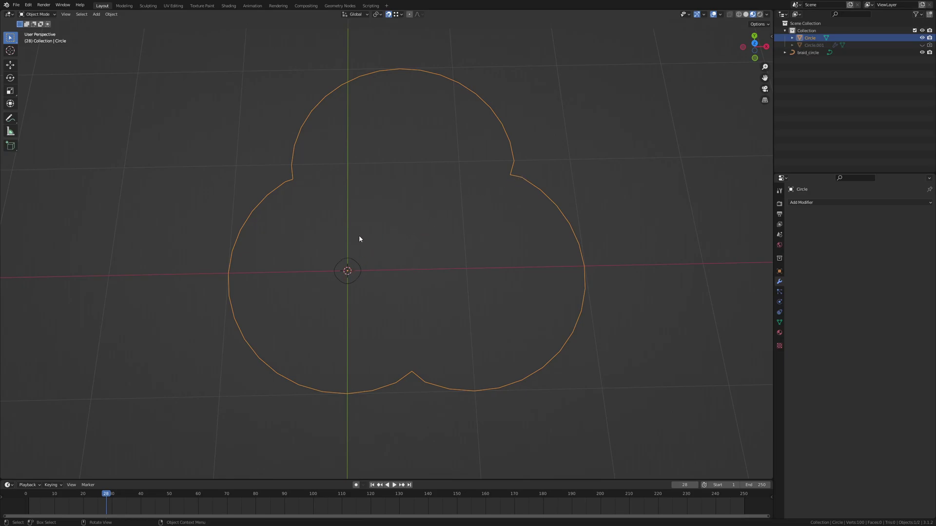
{"action": "left_click", "coordinate": [107, 15]}
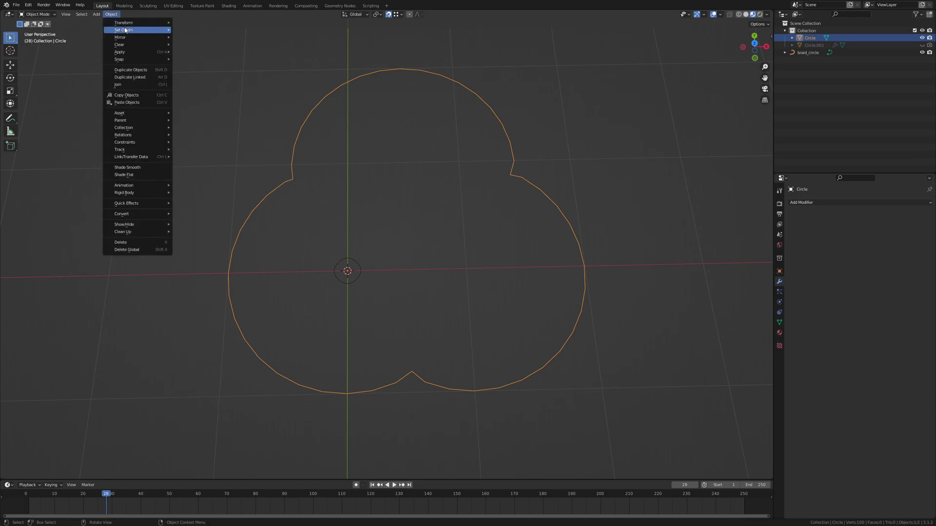
{"action": "mouse_move", "coordinate": [139, 31]}
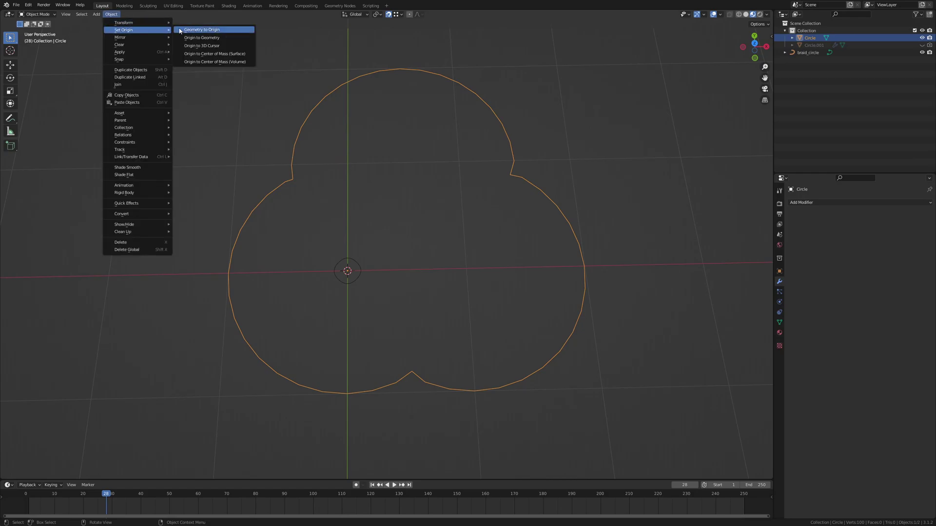
{"action": "left_click", "coordinate": [214, 39]}
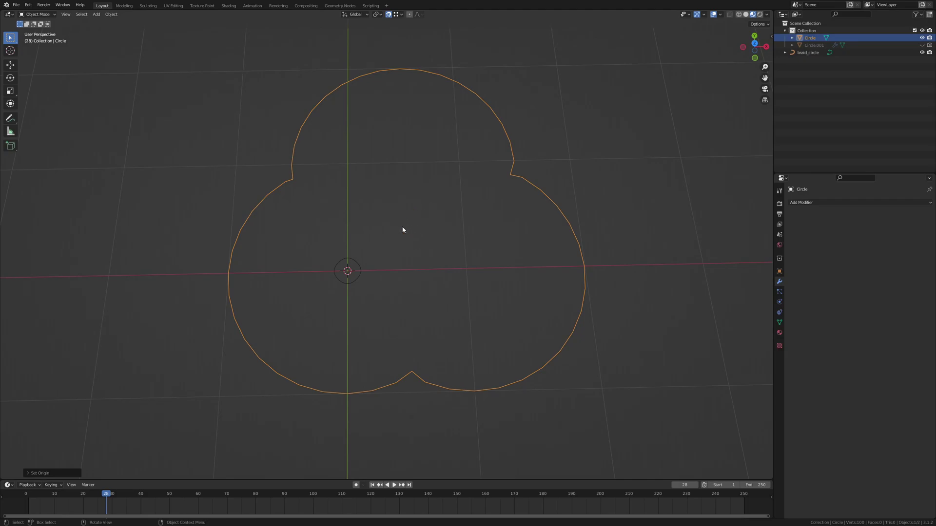
{"action": "key", "text": "shift+s"}
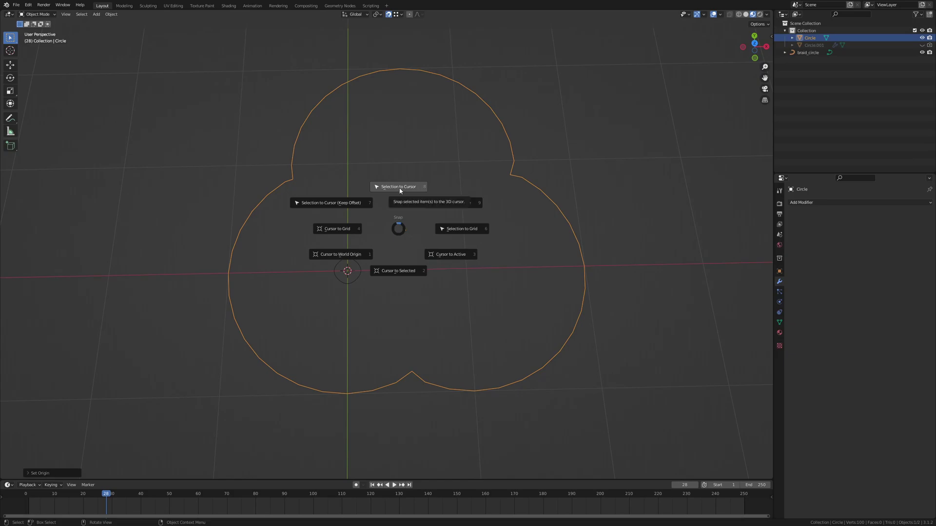
{"action": "left_click", "coordinate": [399, 188]}
Add a Screw modifier to the centred outline and set its screw height to 10 m
{"action": "middle_click_drag", "start_coordinate": [346, 341], "coordinate": [420, 227]}
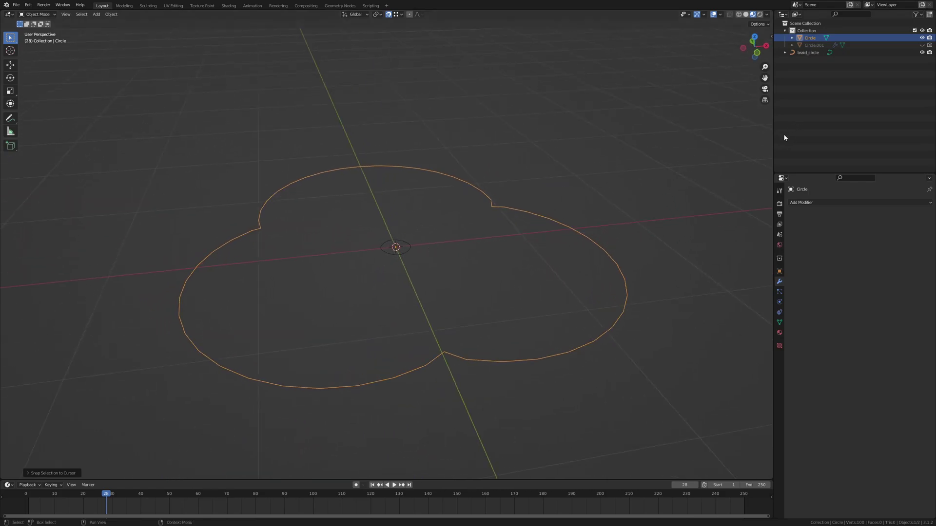
{"action": "left_click", "coordinate": [811, 204]}
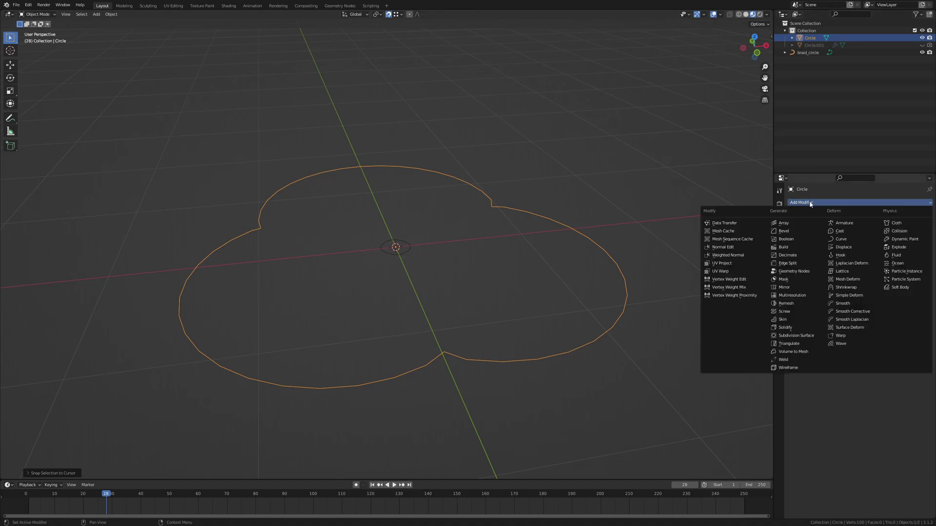
{"action": "left_click", "coordinate": [784, 312]}
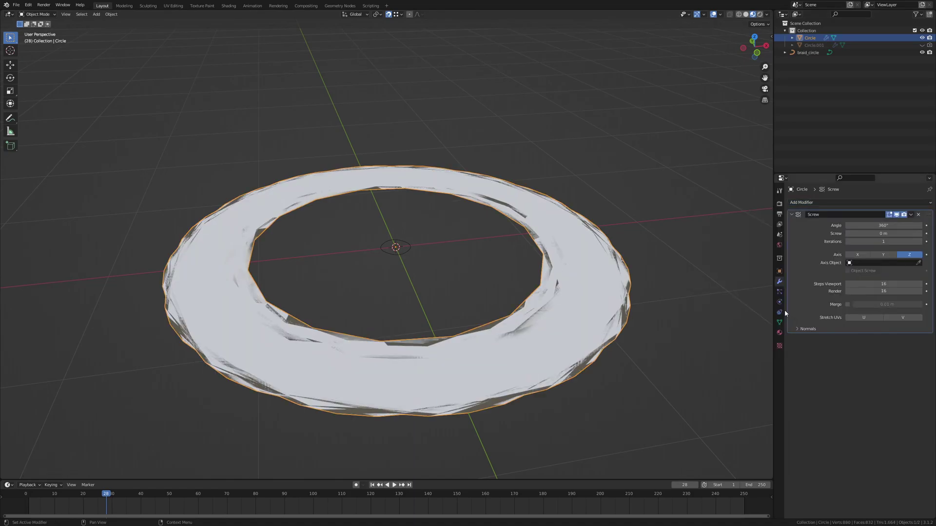
{"action": "left_click", "coordinate": [891, 234]}
{"action": "type", "text": "10"}
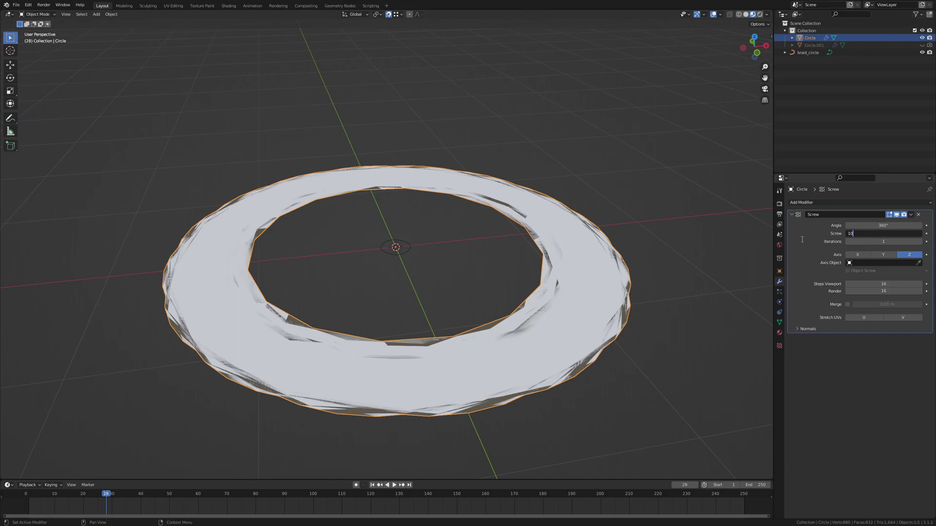
{"action": "key", "text": "Return"}
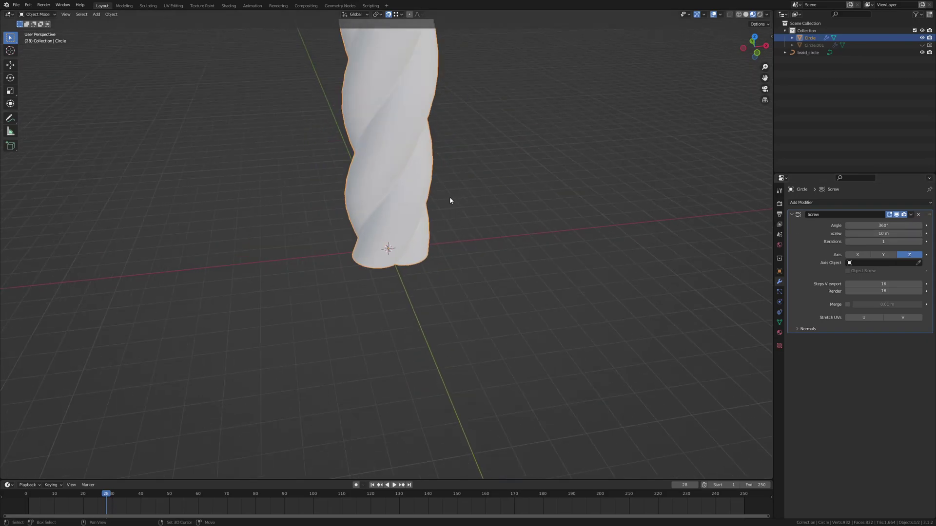
Scale down the twisted column uniformly in Object Mode
{"action": "middle_click_drag", "start_coordinate": [451, 200], "coordinate": [456, 303], "text": "shift"}
{"action": "key", "text": "s"}
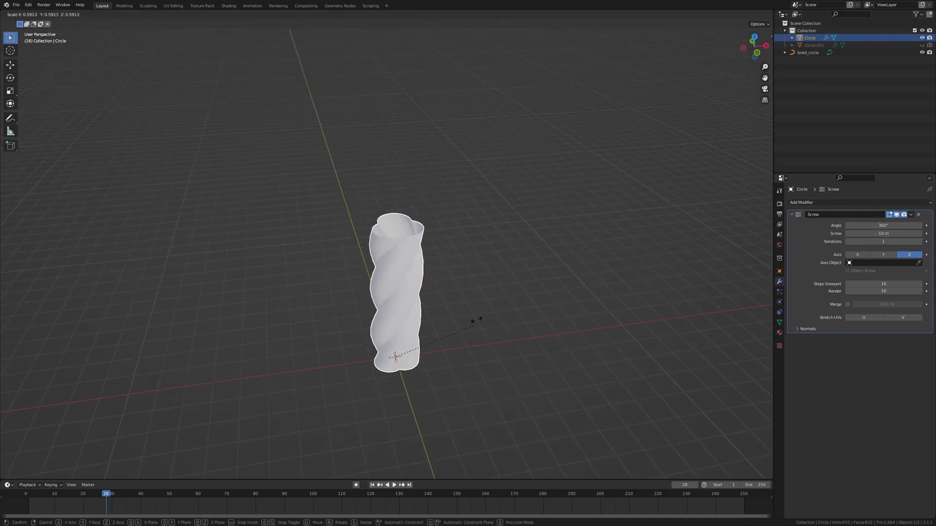
{"action": "left_click", "coordinate": [404, 346]}
{"action": "middle_click_drag", "start_coordinate": [420, 366], "coordinate": [468, 278], "text": "shift"}
{"action": "scroll", "coordinate": [422, 251], "scroll_direction": "up", "scroll_amount": 10}
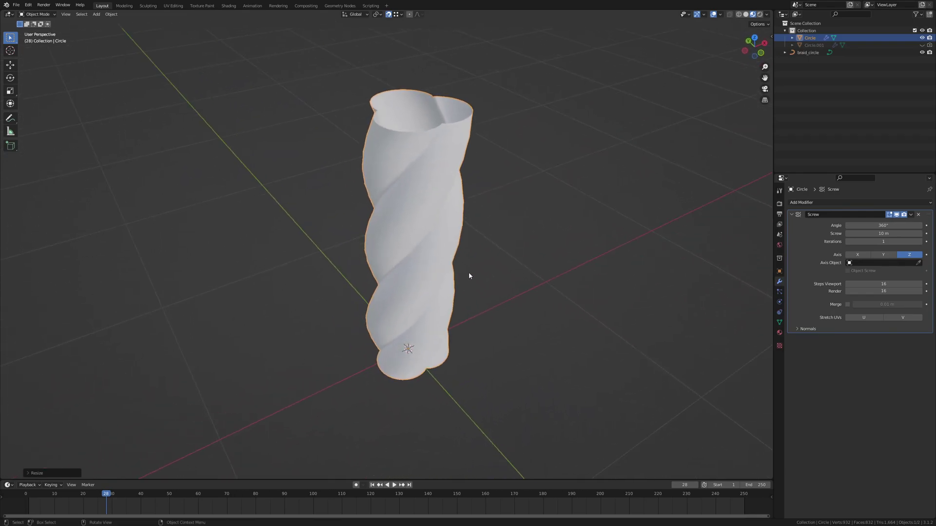
Inspect the twisted column and its base outline in Edit Mode, ending back in Object Mode
{"action": "key", "text": "Tab"}
{"action": "key", "text": "Tab"}
{"action": "key", "text": "Tab"}
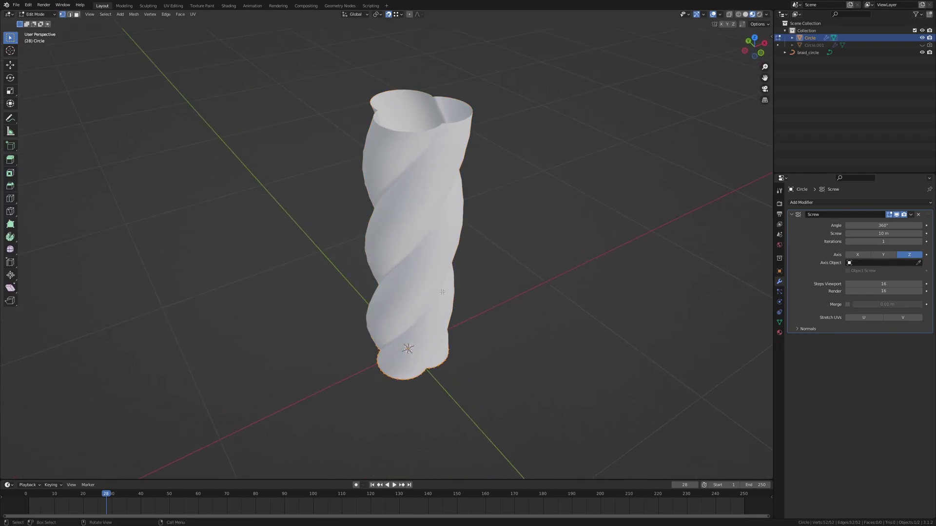
{"action": "middle_click_drag", "start_coordinate": [444, 293], "coordinate": [420, 281]}
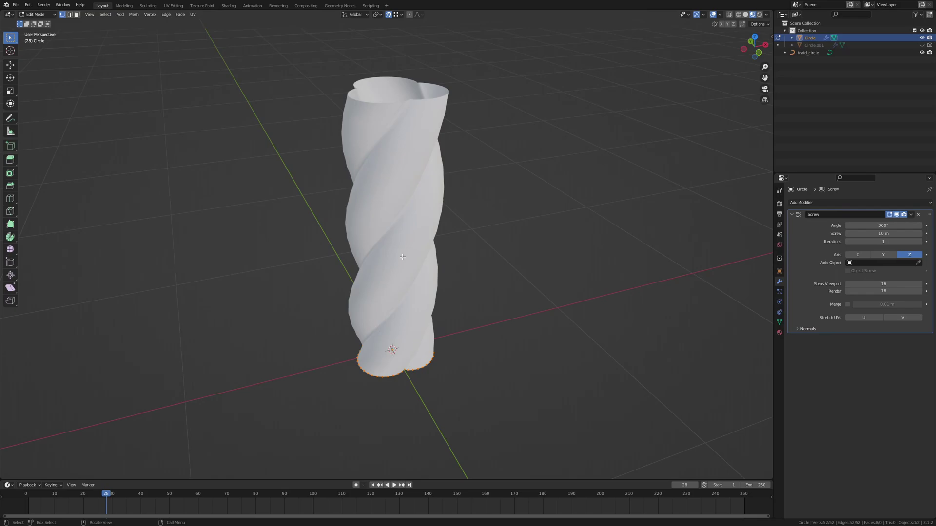
{"action": "middle_click_drag", "start_coordinate": [477, 248], "coordinate": [393, 217]}
{"action": "key", "text": "Tab"}
Add a Torus Knot Plus curve at the base of the twisted column
{"action": "scroll", "coordinate": [454, 251], "scroll_direction": "down", "scroll_amount": 4}
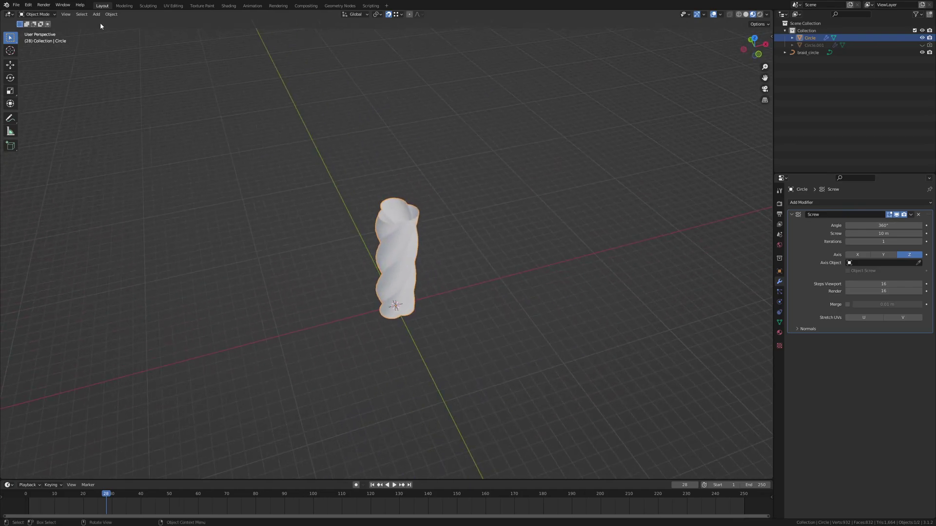
{"action": "left_click", "coordinate": [110, 15]}
{"action": "mouse_move", "coordinate": [97, 19]}
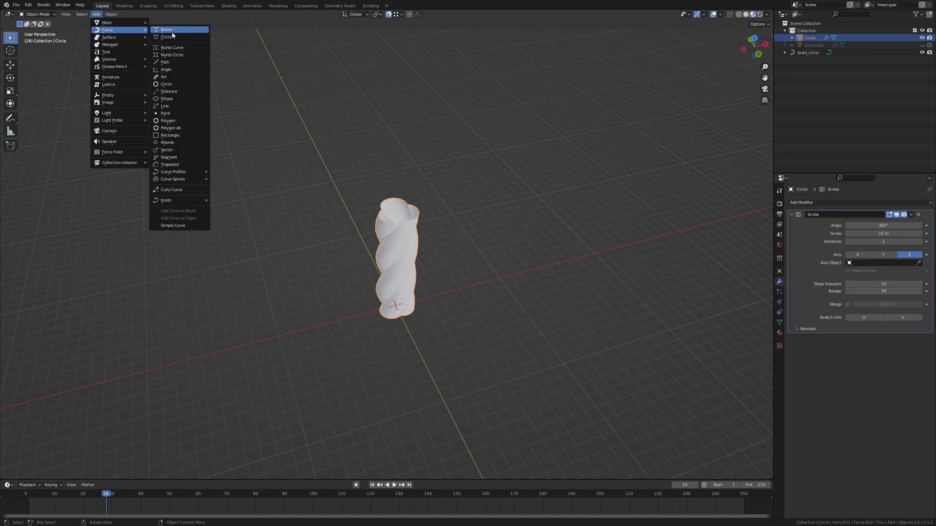
{"action": "mouse_move", "coordinate": [181, 201]}
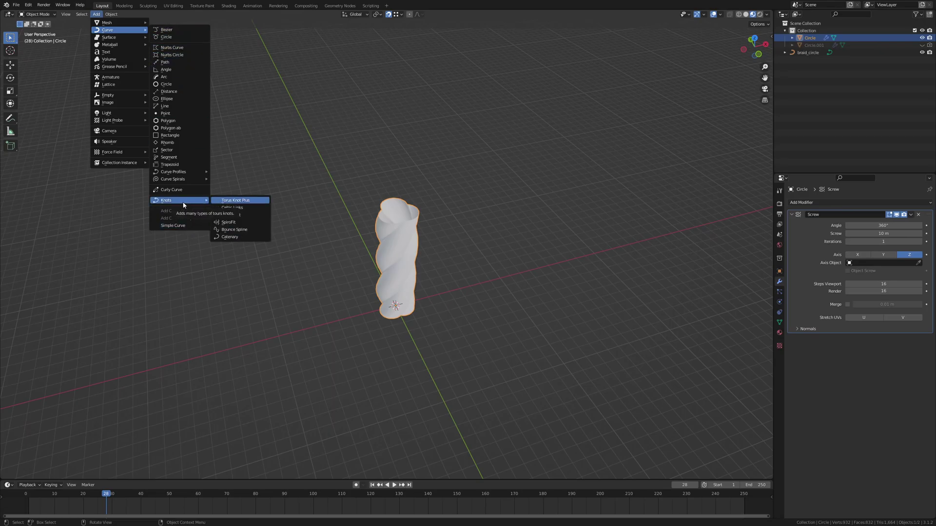
{"action": "left_click", "coordinate": [246, 201]}
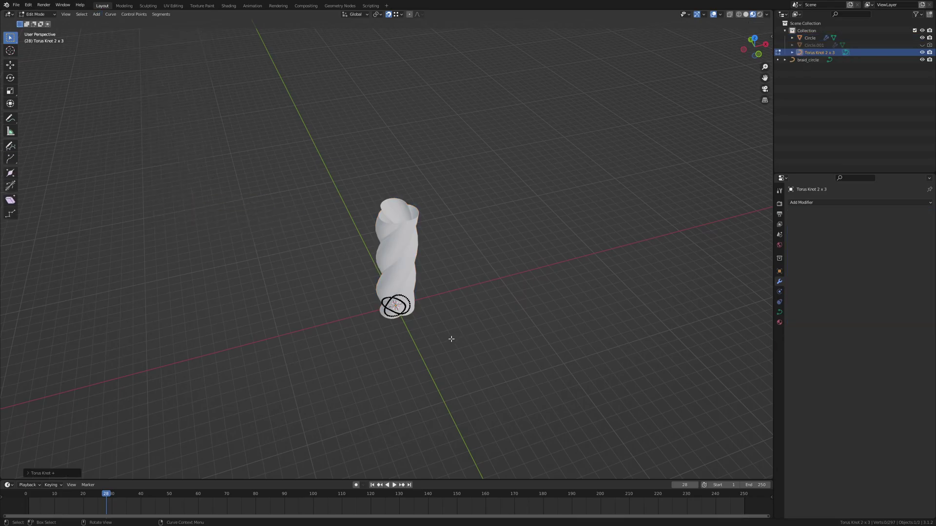
Scale up all points of the torus knot until it loops widely around the column, and return to Object Mode
{"action": "scroll", "coordinate": [439, 349], "scroll_direction": "up", "scroll_amount": 5}
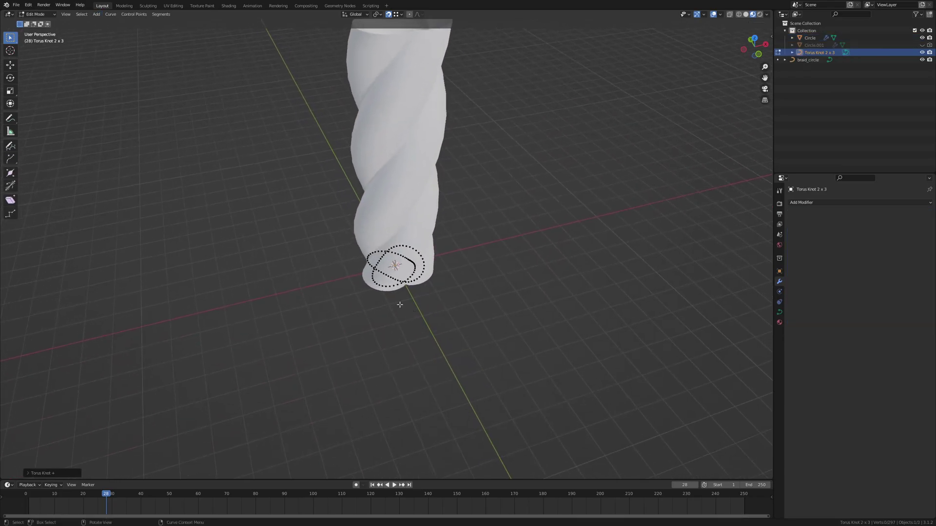
{"action": "key", "text": "a"}
{"action": "key", "text": "s"}
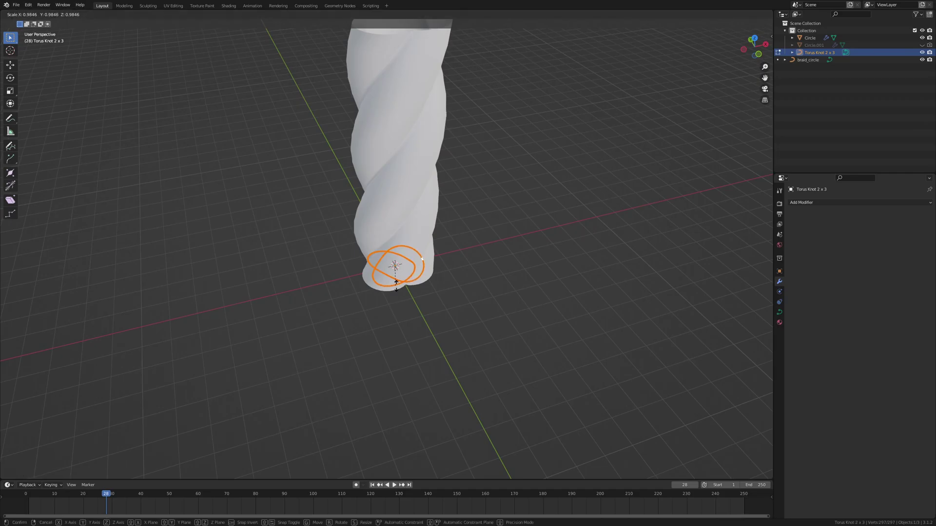
{"action": "left_click", "coordinate": [529, 318]}
{"action": "middle_click_drag", "start_coordinate": [576, 359], "coordinate": [488, 321]}
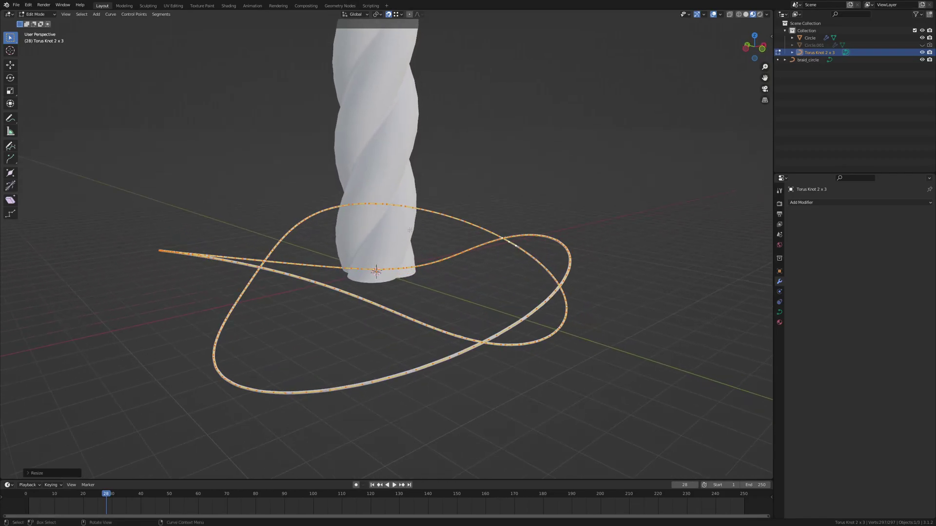
{"action": "key", "text": "Tab"}
Add a Curve modifier to the twisted column with the torus knot as curve object and Z as deform axis
{"action": "left_click", "coordinate": [375, 155]}
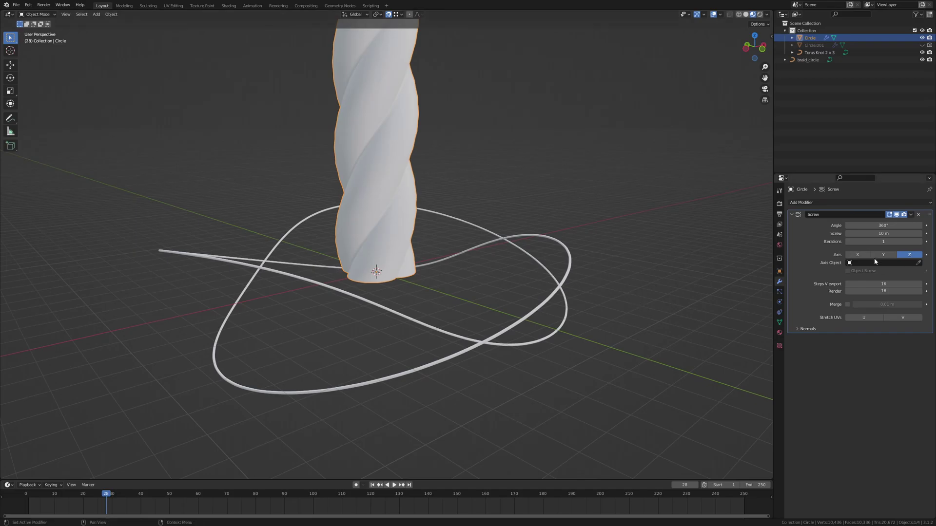
{"action": "left_click", "coordinate": [842, 202]}
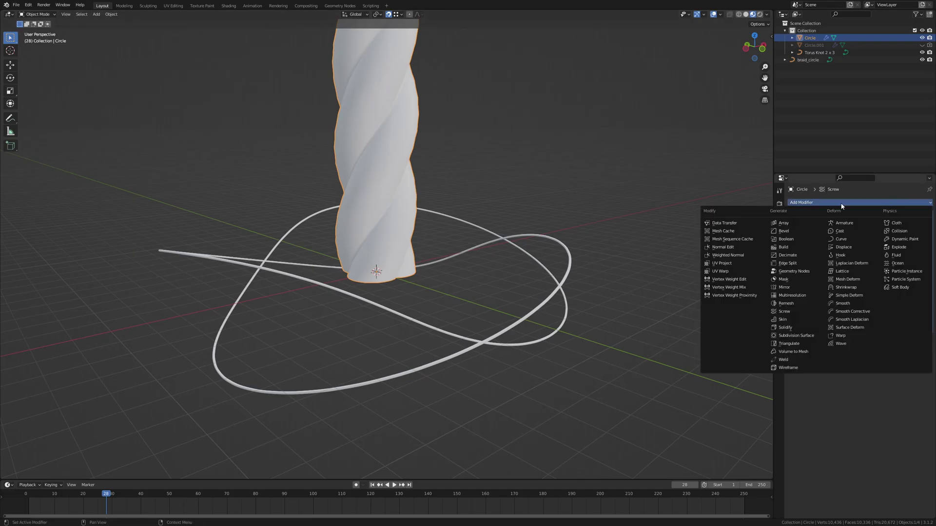
{"action": "left_click", "coordinate": [848, 240]}
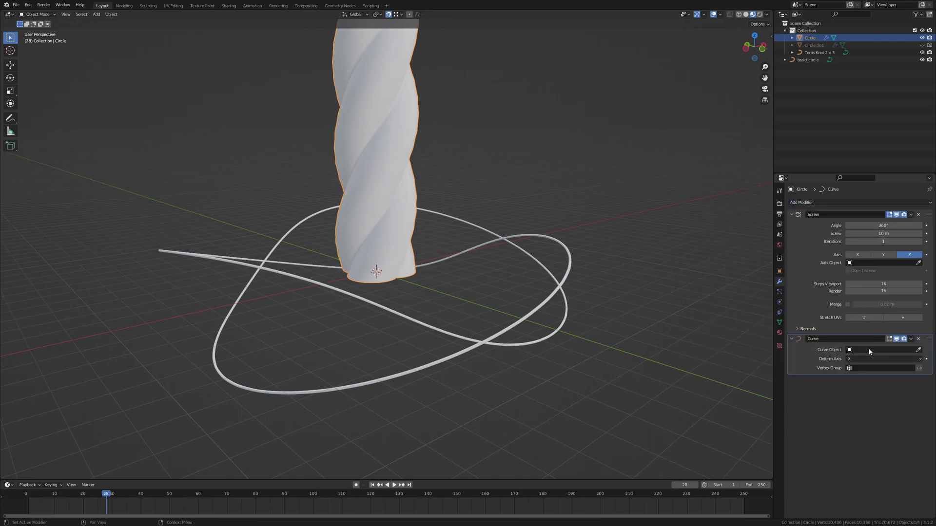
{"action": "mouse_move", "coordinate": [752, 376]}
{"action": "middle_mouse_down"}
{"action": "mouse_move", "coordinate": [679, 334]}
{"action": "mouse_move", "coordinate": [707, 364]}
{"action": "mouse_move", "coordinate": [761, 367]}
{"action": "middle_mouse_up"}
{"action": "left_click", "coordinate": [891, 367]}
{"action": "left_click", "coordinate": [919, 350]}
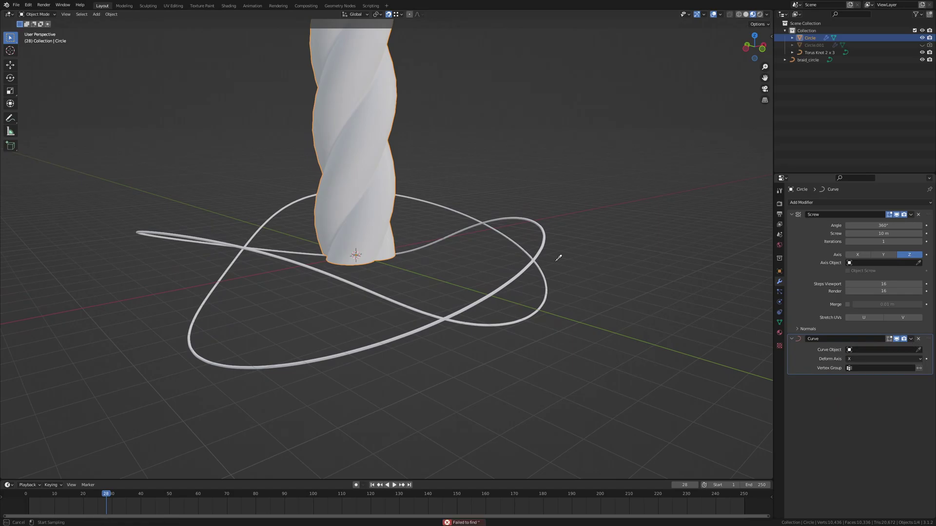
{"action": "left_click", "coordinate": [529, 267]}
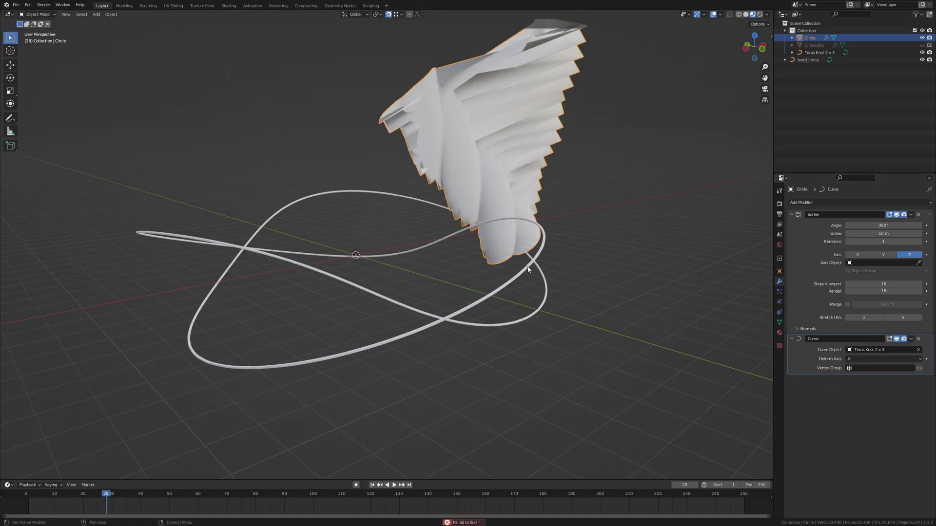
{"action": "left_click", "coordinate": [878, 359]}
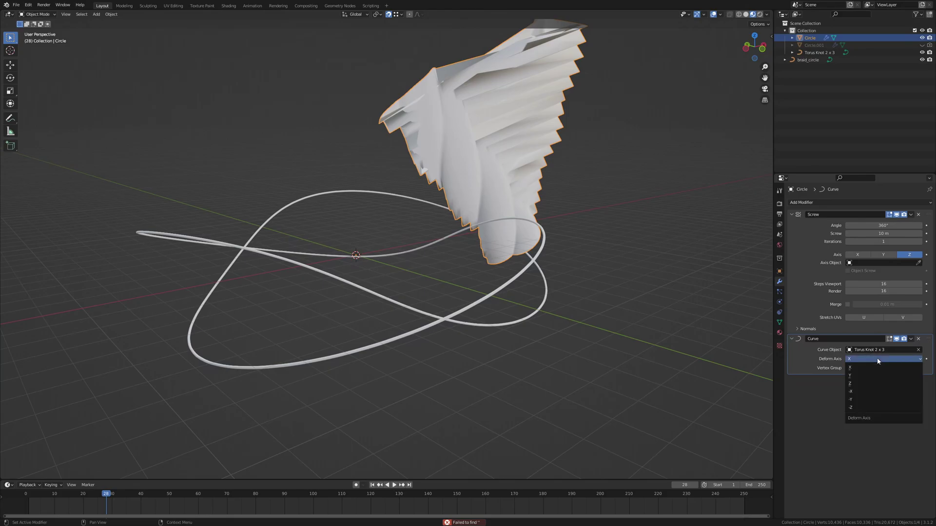
{"action": "left_click", "coordinate": [859, 384]}
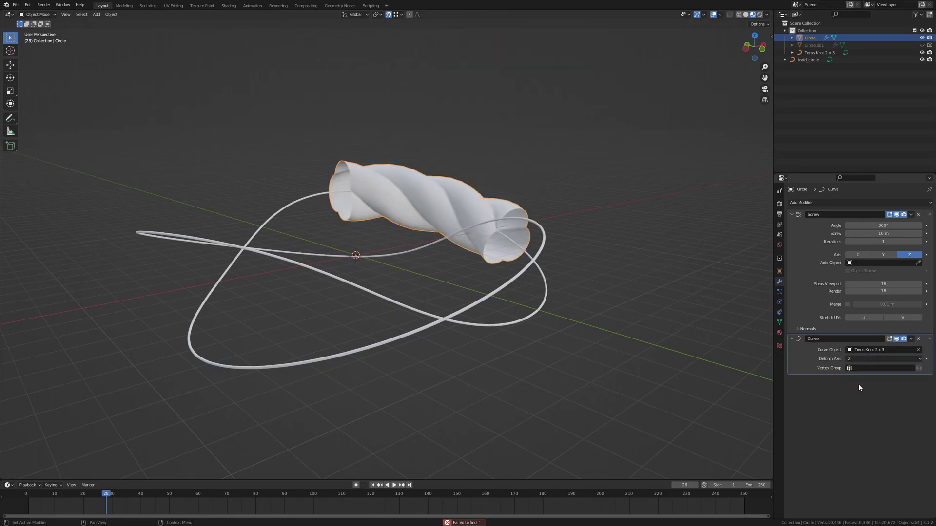
Set the Screw modifier's iterations to 10 to lengthen the braid along the knot
{"action": "middle_click_drag", "start_coordinate": [633, 322], "coordinate": [514, 303]}
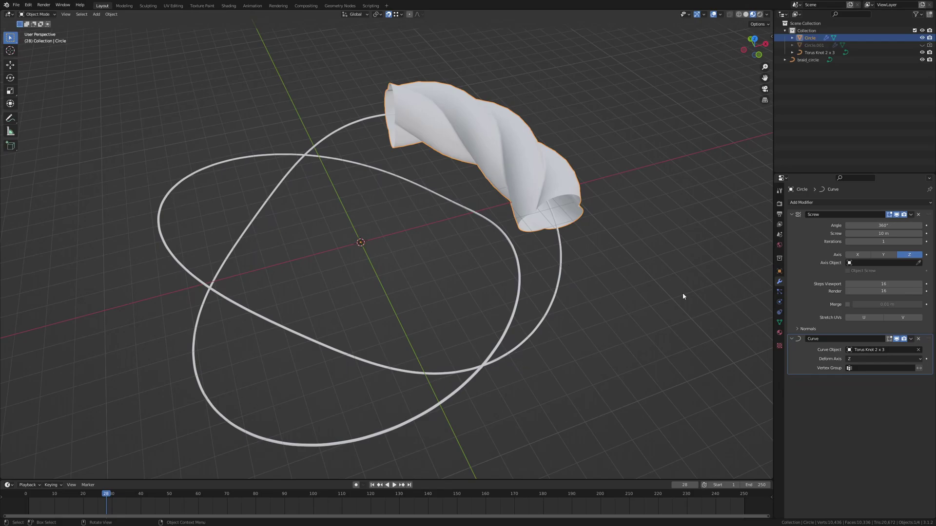
{"action": "left_click_drag", "start_coordinate": [905, 242], "coordinate": [920, 242]}
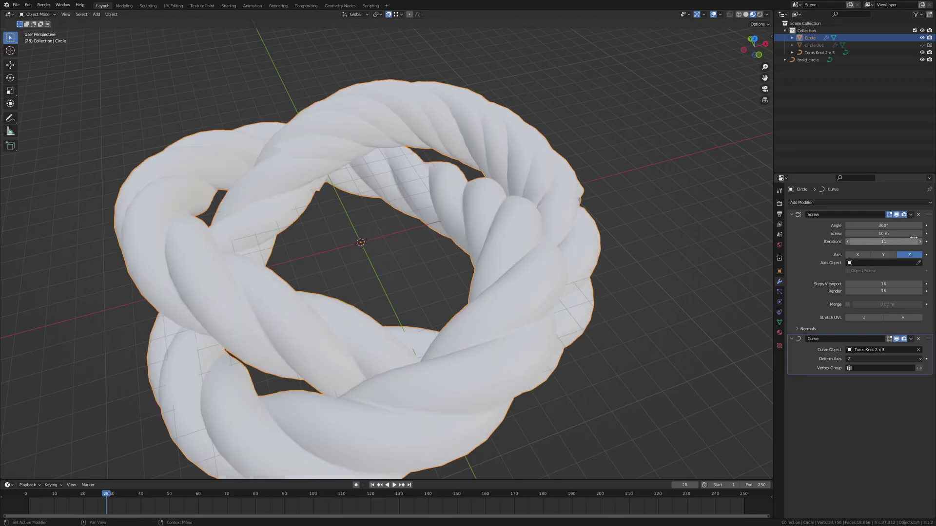
{"action": "left_click", "coordinate": [849, 242]}
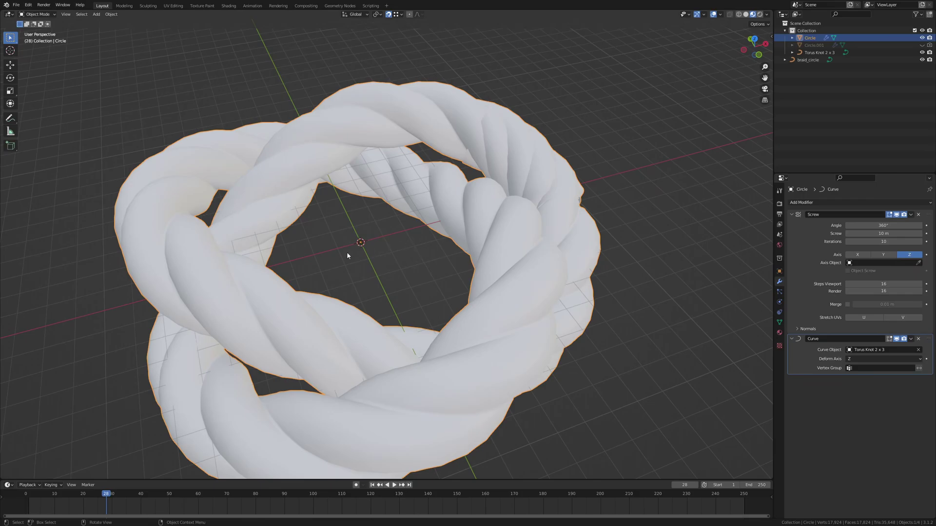
Scale the braid down uniformly so it forms a thin rope along the torus knot
{"action": "middle_click_drag", "start_coordinate": [292, 284], "coordinate": [360, 270]}
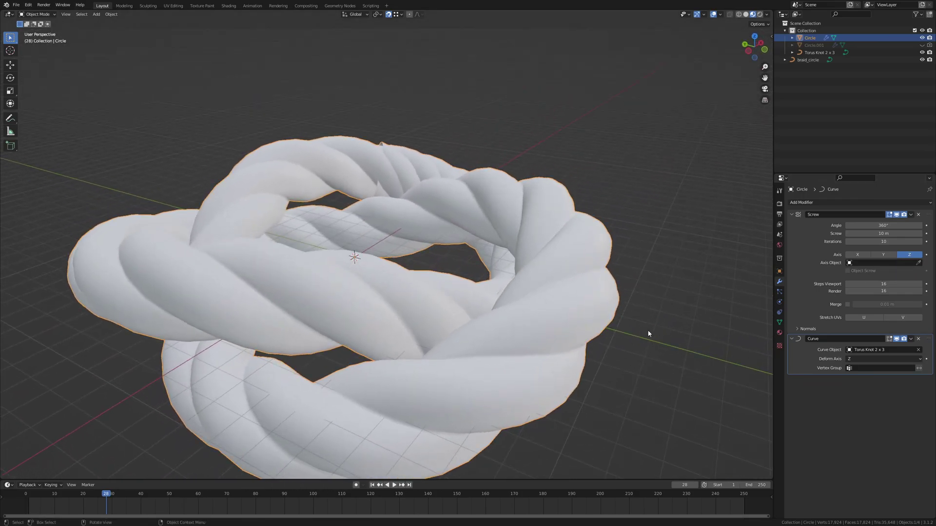
{"action": "key", "text": "s"}
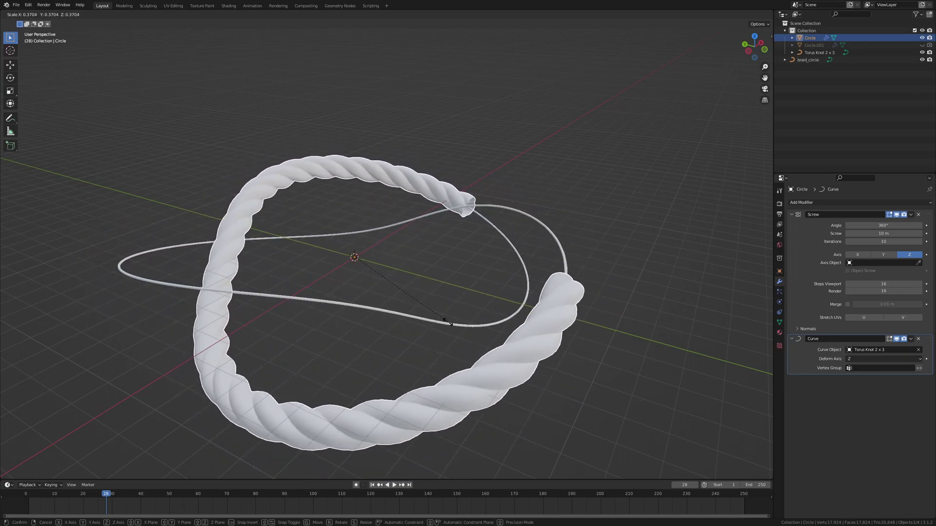
{"action": "left_click", "coordinate": [399, 319]}
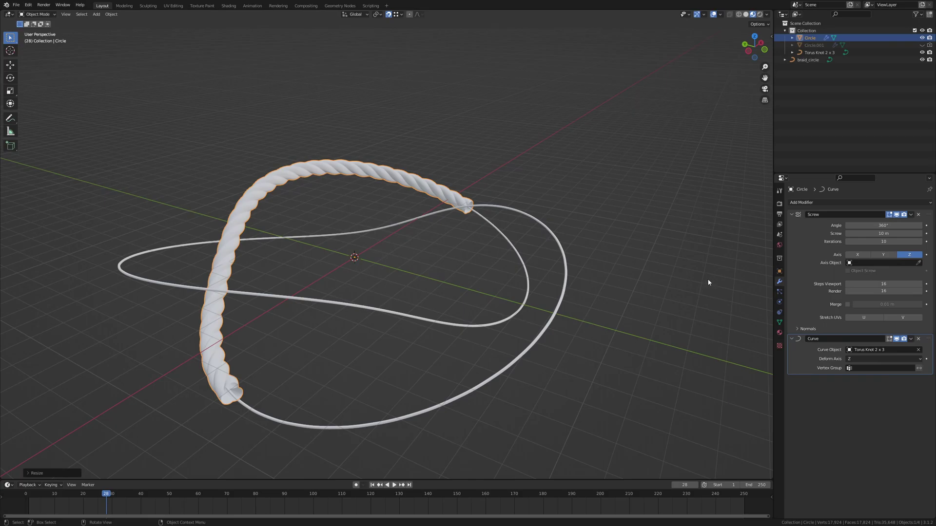
Set the Screw modifier's iterations to 40 so the braid runs around the whole torus knot
{"action": "left_click_drag", "start_coordinate": [884, 242], "coordinate": [919, 241]}
{"action": "left_click", "coordinate": [919, 241]}
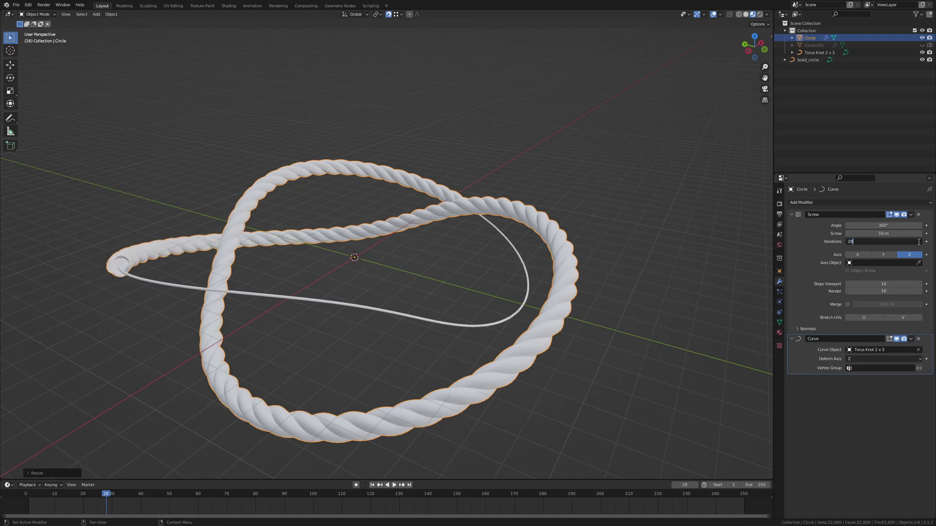
{"action": "type", "text": "38"}
{"action": "key", "text": "Return"}
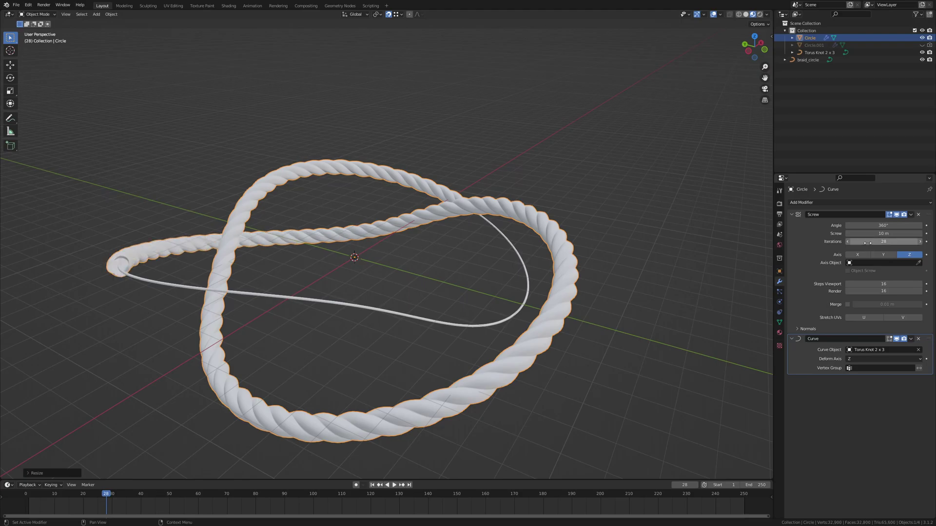
{"action": "left_click", "coordinate": [920, 241]}
{"action": "left_click", "coordinate": [920, 242]}
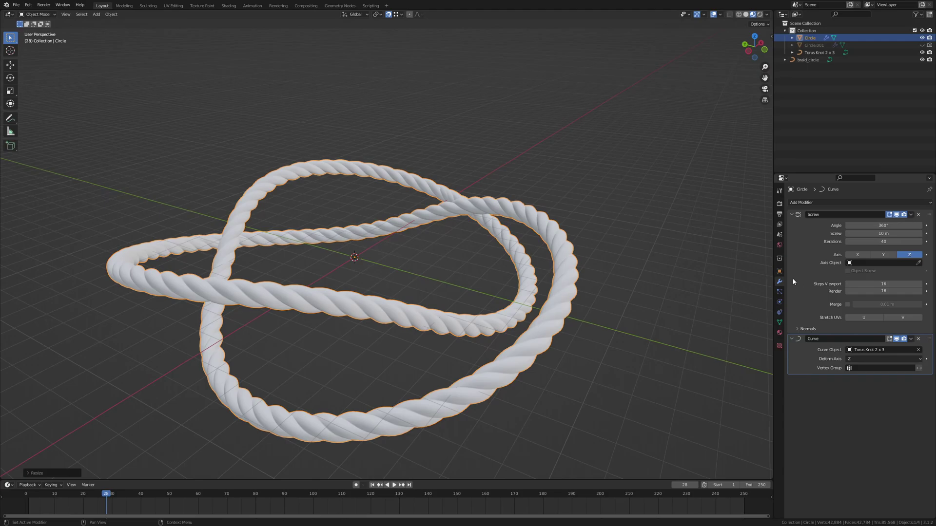
{"action": "middle_click_drag", "start_coordinate": [697, 269], "coordinate": [485, 293]}
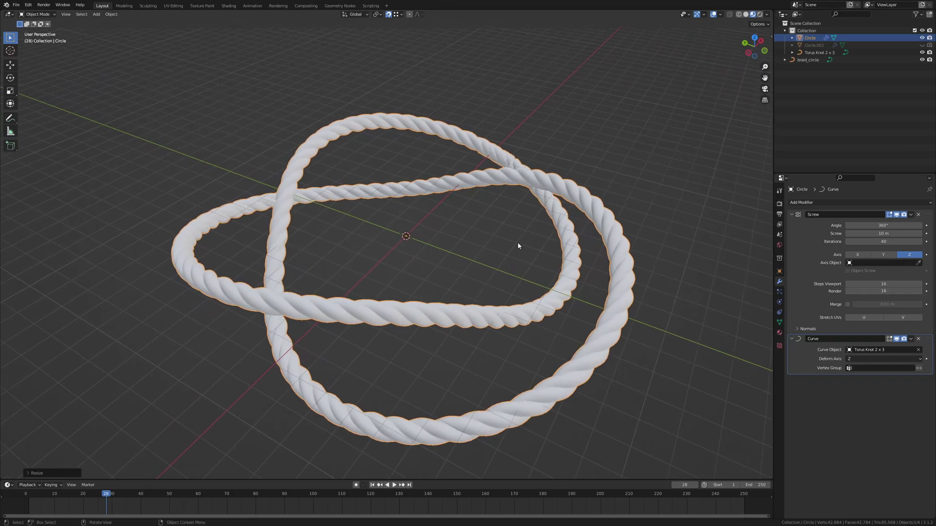
Give the braid a new material with a tan base color of hue 0.098, saturation 0.724 and value 0.303
{"action": "left_click", "coordinate": [779, 333]}
{"action": "left_click", "coordinate": [860, 234]}
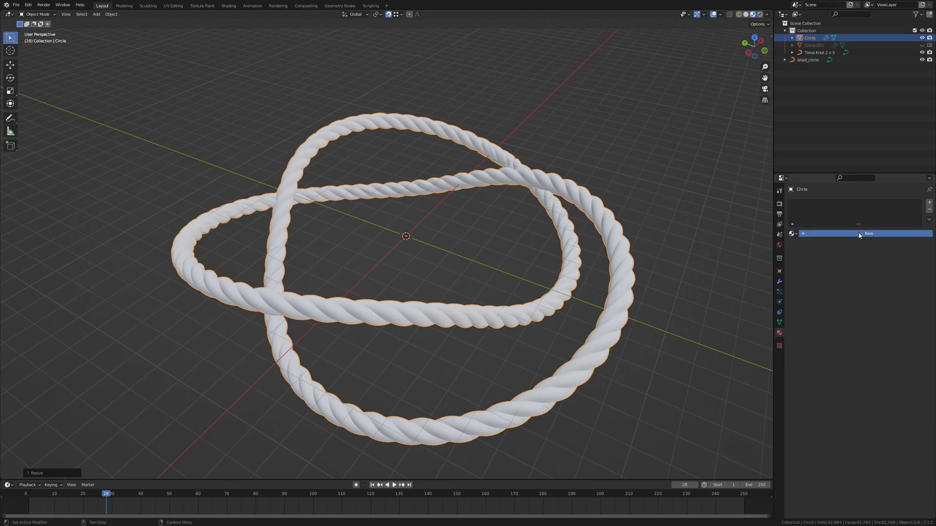
{"action": "left_click", "coordinate": [868, 312]}
{"action": "left_click_drag", "start_coordinate": [885, 229], "coordinate": [878, 238]}
{"action": "left_click_drag", "start_coordinate": [916, 210], "coordinate": [917, 218]}
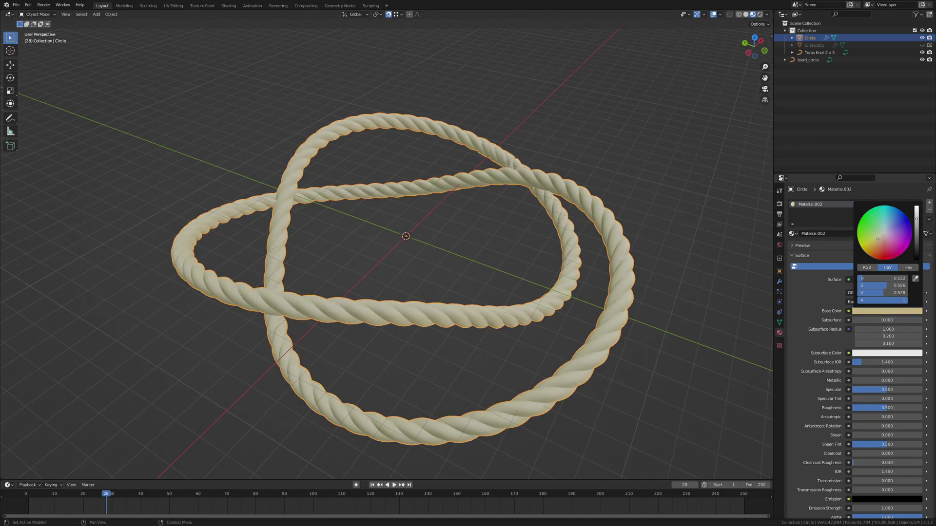
{"action": "mouse_move", "coordinate": [916, 219]}
{"action": "left_mouse_down"}
{"action": "mouse_move", "coordinate": [917, 236]}
{"action": "mouse_move", "coordinate": [917, 227]}
{"action": "left_mouse_up"}
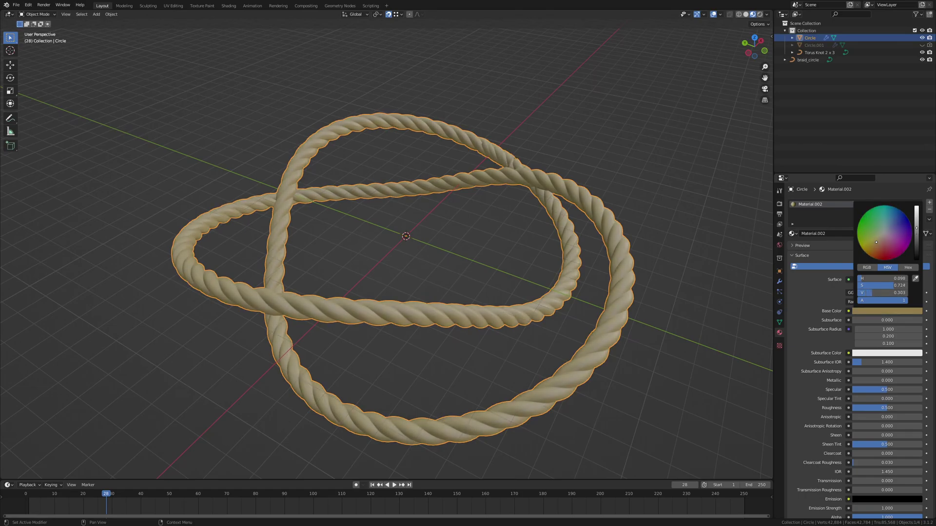
{"action": "middle_click_drag", "start_coordinate": [486, 309], "coordinate": [526, 273]}
Set the rope material's specular to 0.096 and its roughness to 0.806
{"action": "left_click_drag", "start_coordinate": [874, 392], "coordinate": [905, 408]}
{"action": "middle_click_drag", "start_coordinate": [512, 357], "coordinate": [504, 289]}
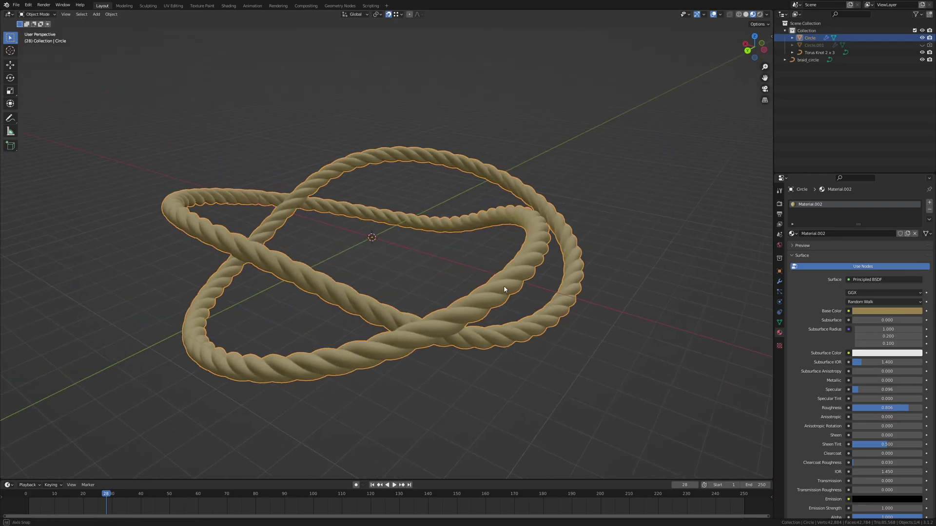
{"action": "scroll", "coordinate": [463, 310], "scroll_direction": "up", "scroll_amount": 3}
{"action": "middle_click_drag", "start_coordinate": [481, 326], "coordinate": [428, 310]}
{"action": "scroll", "coordinate": [439, 311], "scroll_direction": "down", "scroll_amount": 6}
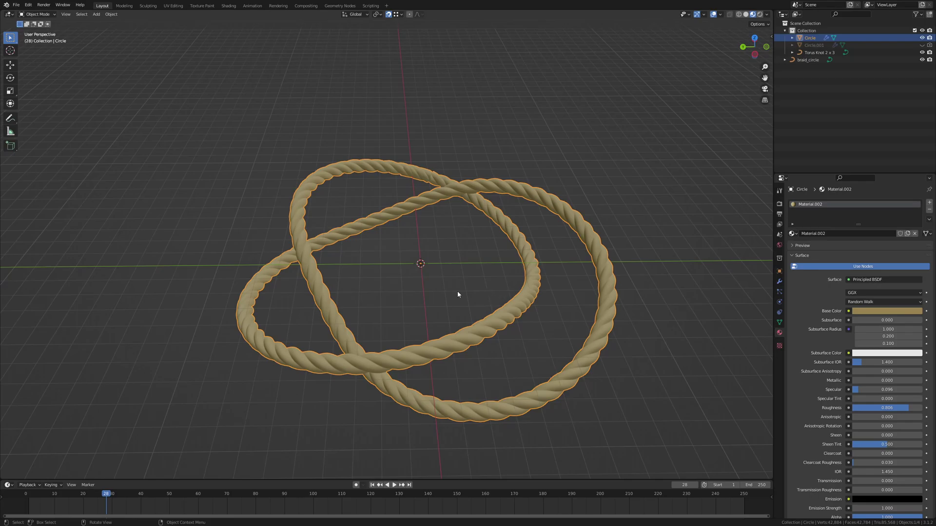
Apply the braid's Screw modifier and its Curve modifier
{"action": "left_click", "coordinate": [779, 281]}
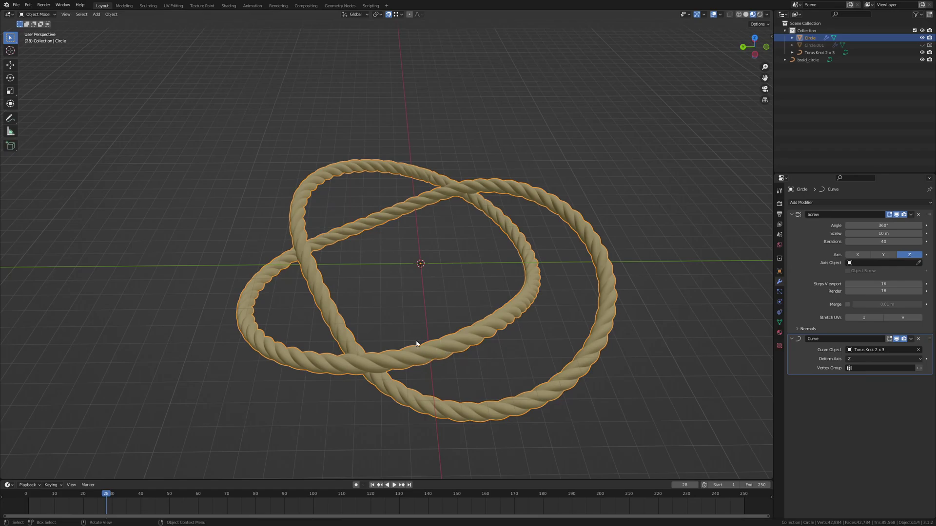
{"action": "left_click", "coordinate": [911, 215]}
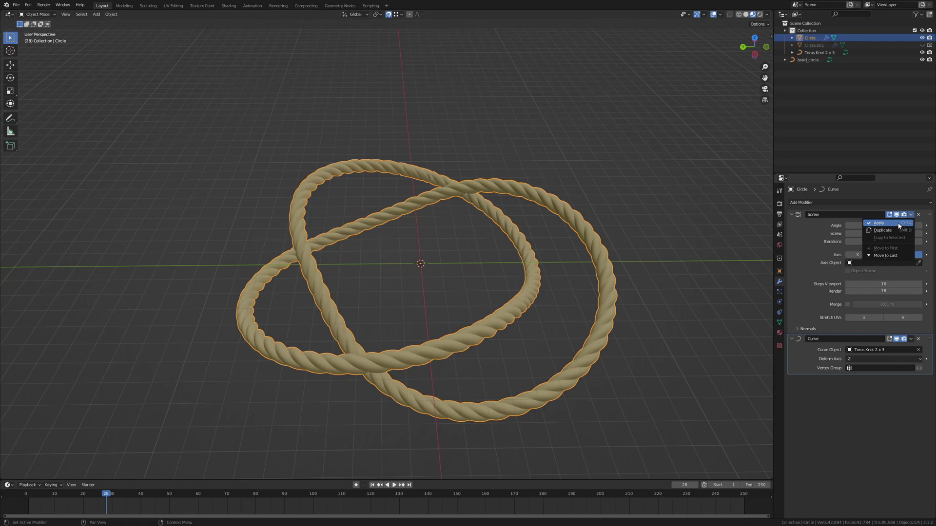
{"action": "left_click", "coordinate": [899, 223]}
{"action": "left_click", "coordinate": [912, 215]}
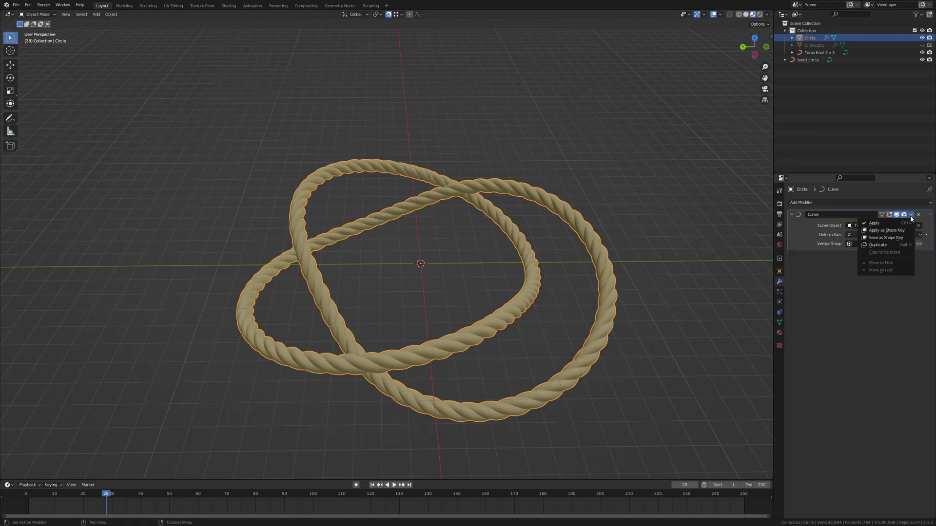
{"action": "left_click", "coordinate": [893, 225]}
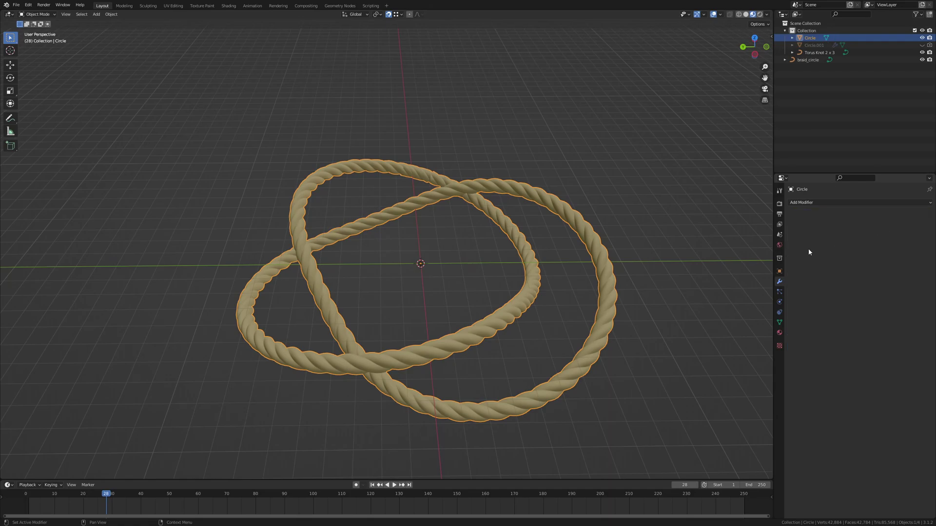
Inspect the braid's applied mesh in Edit Mode from several distances and return to Object Mode
{"action": "middle_click_drag", "start_coordinate": [541, 375], "coordinate": [542, 351]}
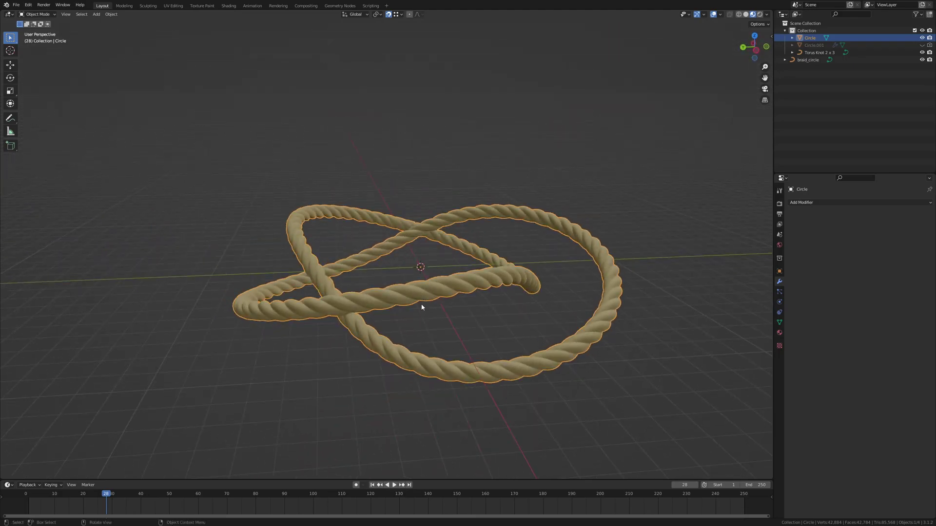
{"action": "key", "text": "Tab"}
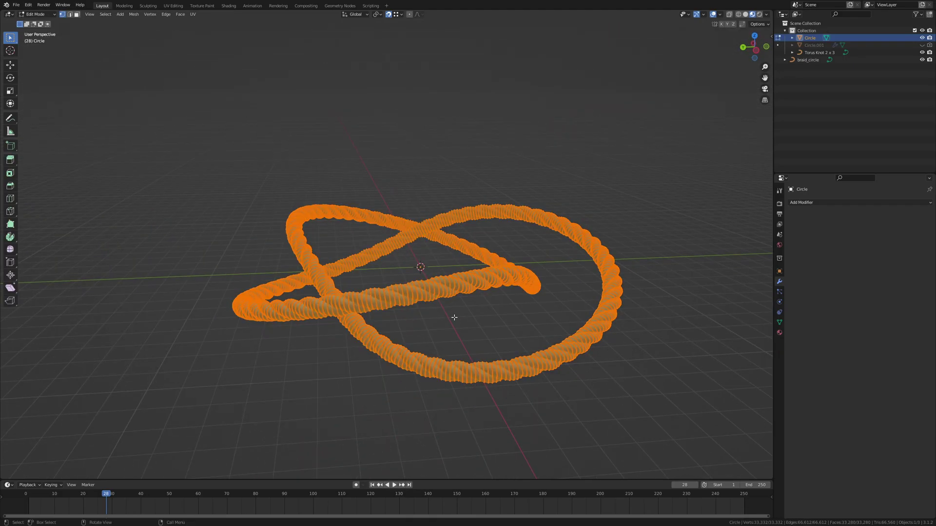
{"action": "scroll", "coordinate": [430, 322], "scroll_direction": "up", "scroll_amount": 3}
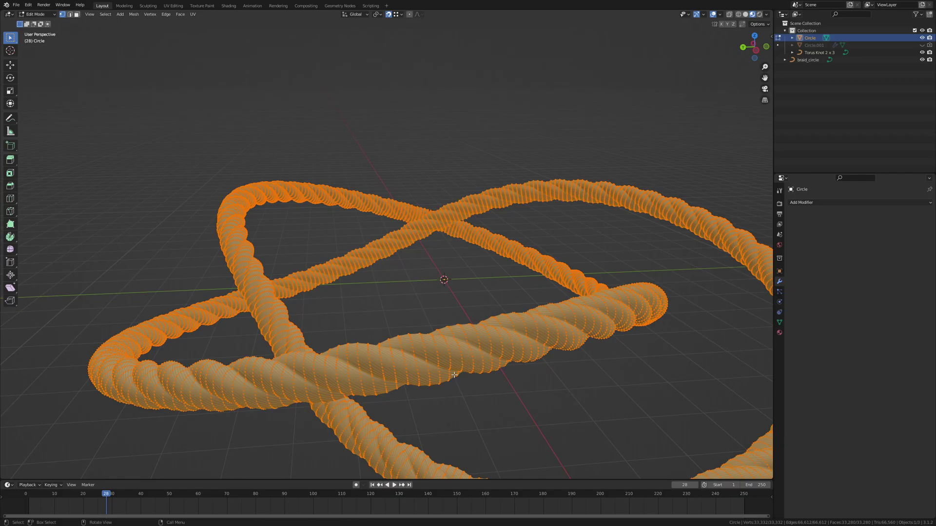
{"action": "scroll", "coordinate": [456, 374], "scroll_direction": "down", "scroll_amount": 3}
{"action": "middle_click_drag", "start_coordinate": [456, 374], "coordinate": [445, 364]}
{"action": "key", "text": "Tab"}
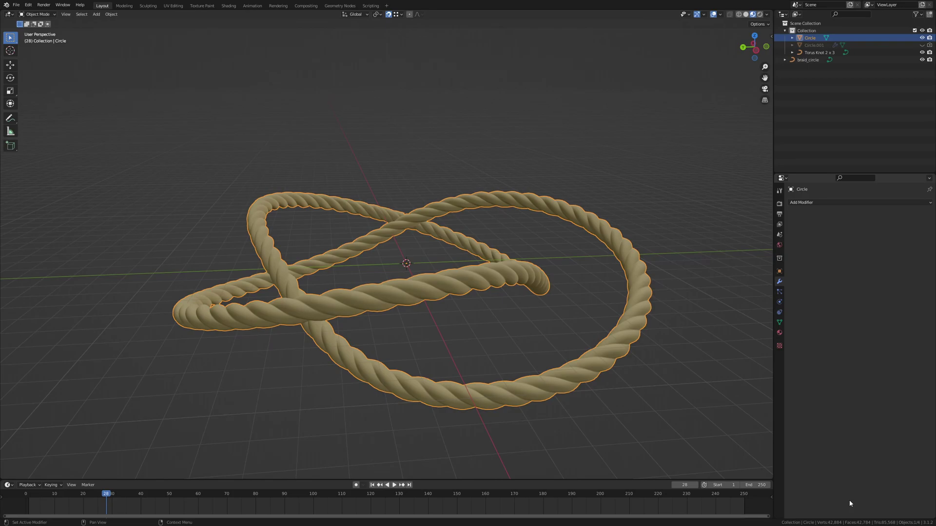
{"action": "middle_click_drag", "start_coordinate": [392, 351], "coordinate": [449, 309]}
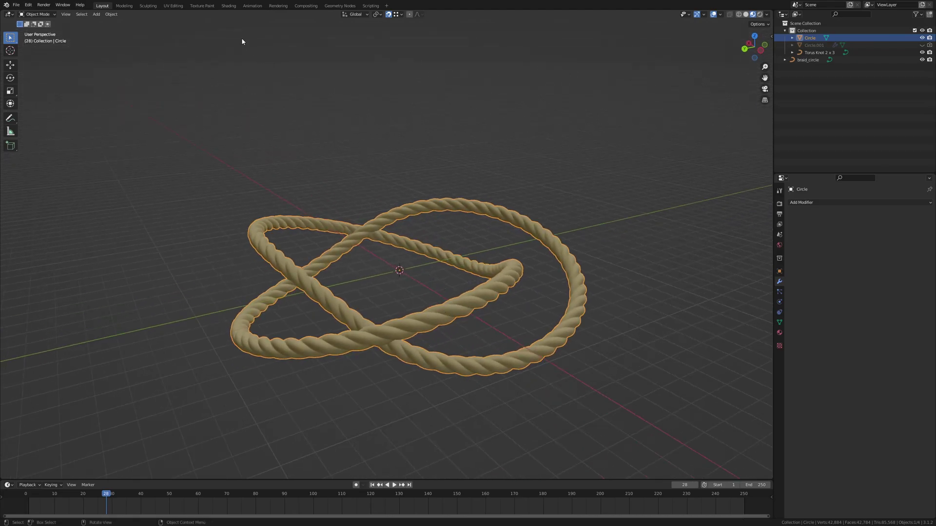
Open the UV Editing workspace and examine the braid's UV layout beside its mesh
{"action": "left_click", "coordinate": [173, 6]}
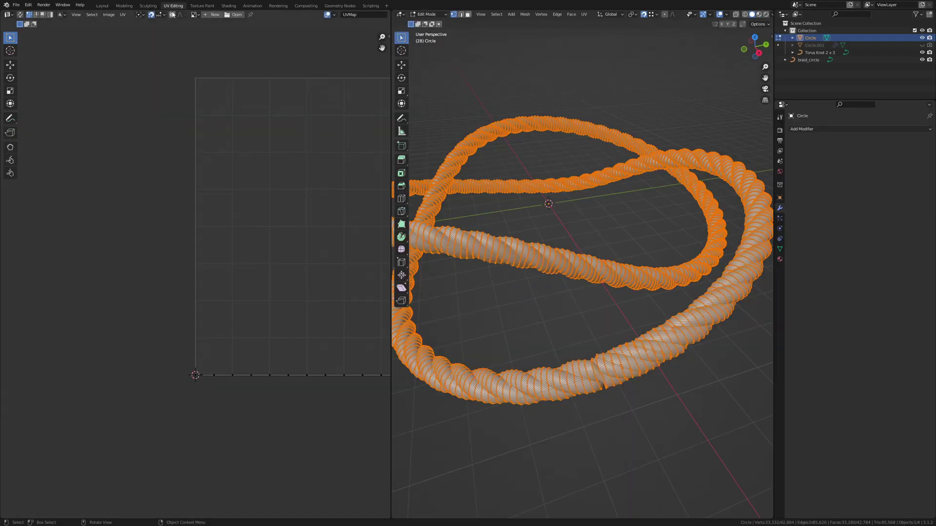
{"action": "middle_click_drag", "start_coordinate": [322, 383], "coordinate": [211, 384]}
{"action": "scroll", "coordinate": [288, 379], "scroll_direction": "down", "scroll_amount": 3}
{"action": "mouse_move", "coordinate": [292, 345]}
{"action": "middle_mouse_down"}
{"action": "mouse_move", "coordinate": [173, 383]}
{"action": "mouse_move", "coordinate": [280, 382]}
{"action": "mouse_move", "coordinate": [279, 360]}
{"action": "mouse_move", "coordinate": [297, 358]}
{"action": "middle_mouse_up"}
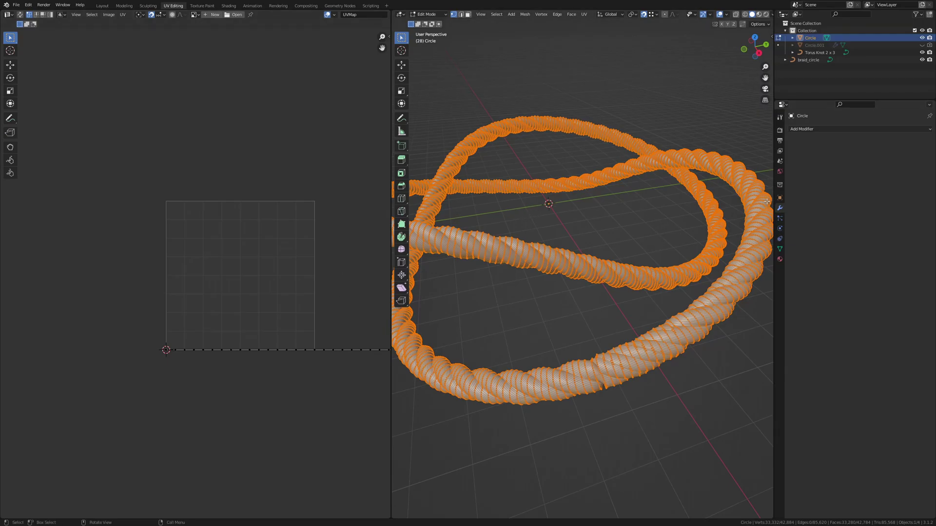
{"action": "middle_click_drag", "start_coordinate": [500, 309], "coordinate": [481, 287]}
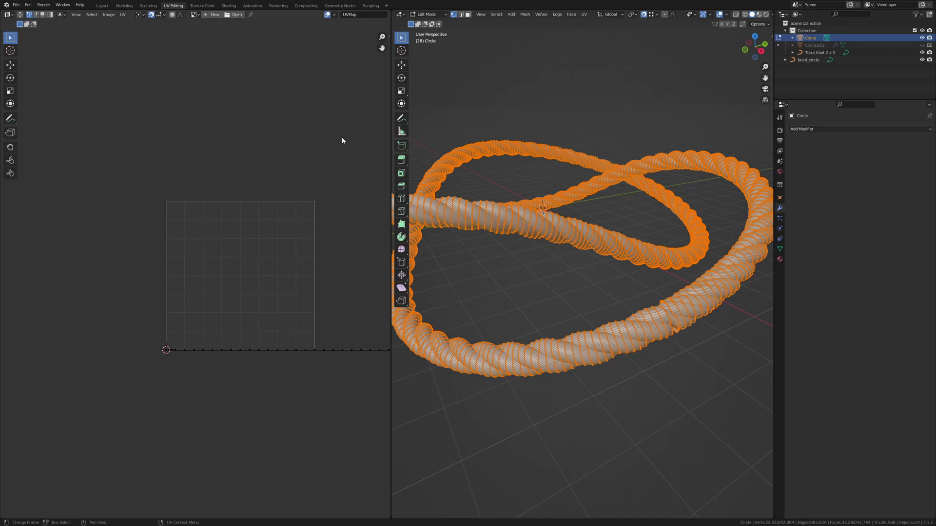
{"action": "left_click_drag", "start_coordinate": [389, 221], "coordinate": [361, 231]}
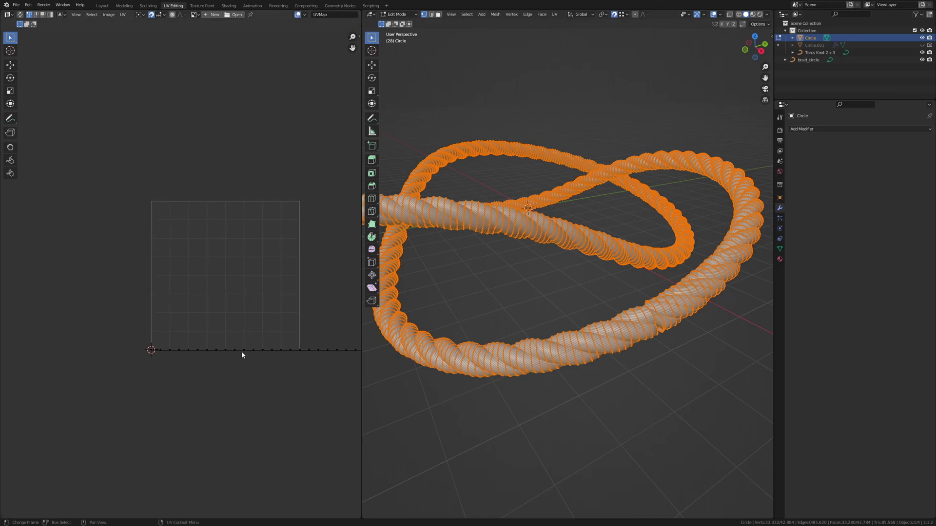
{"action": "scroll", "coordinate": [312, 356], "scroll_direction": "down", "scroll_amount": 4}
{"action": "scroll", "coordinate": [264, 309], "scroll_direction": "up", "scroll_amount": 7}
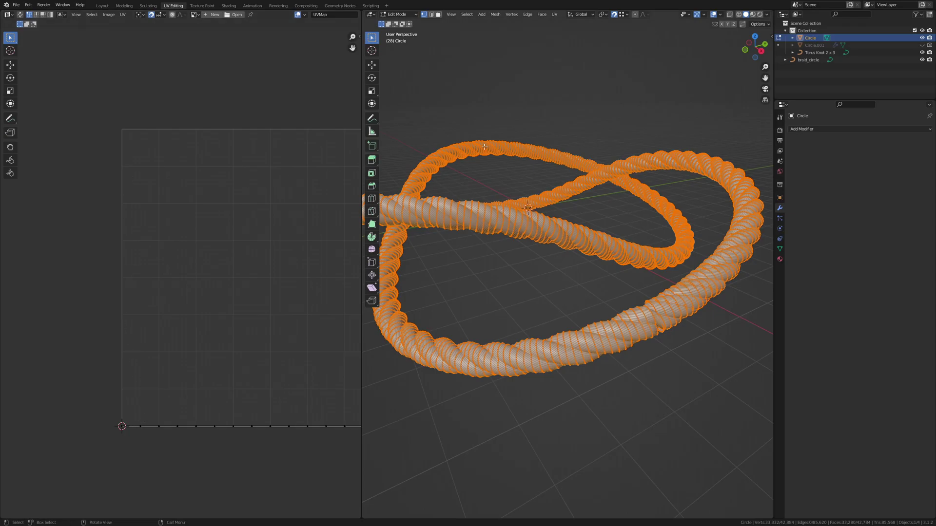
{"action": "middle_click_drag", "start_coordinate": [258, 262], "coordinate": [149, 283]}
{"action": "middle_click_drag", "start_coordinate": [202, 269], "coordinate": [227, 252]}
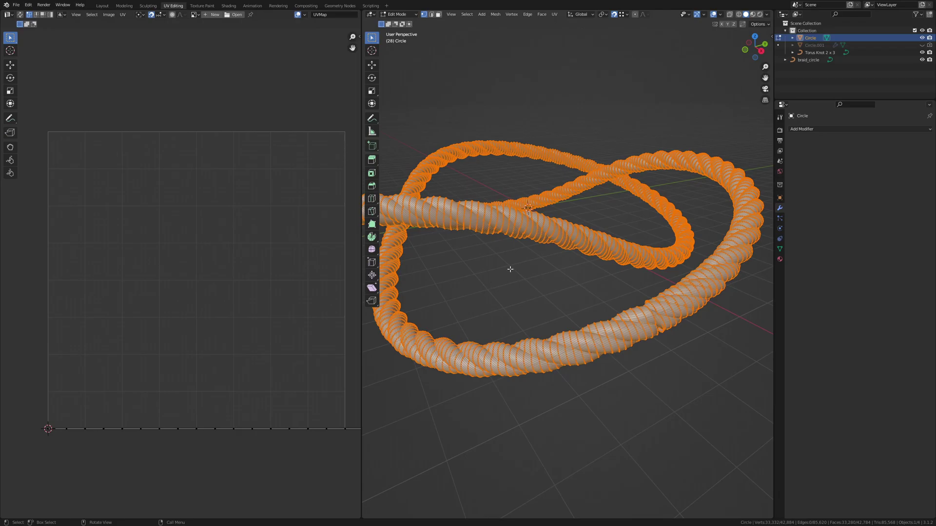
{"action": "middle_click_drag", "start_coordinate": [459, 267], "coordinate": [536, 267]}
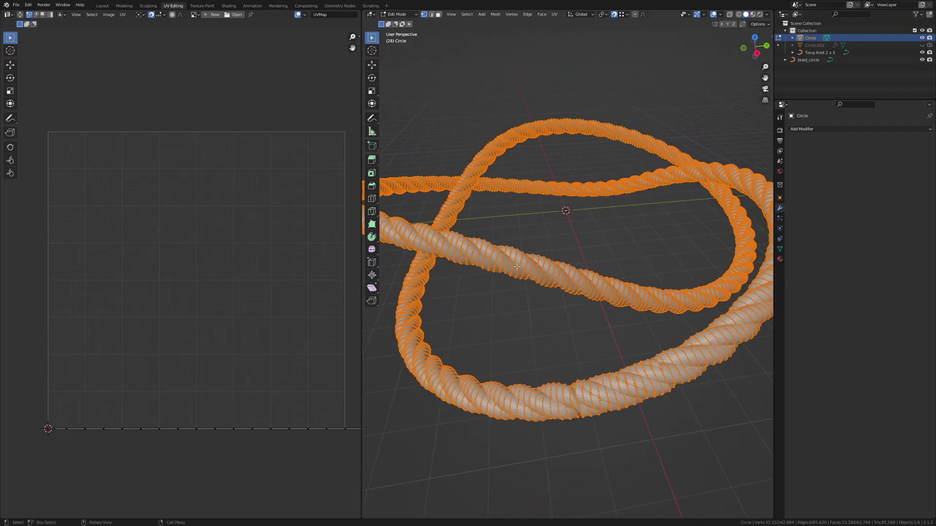
Return to Object Mode and show the rope with Material Preview shading
{"action": "key", "text": "Tab"}
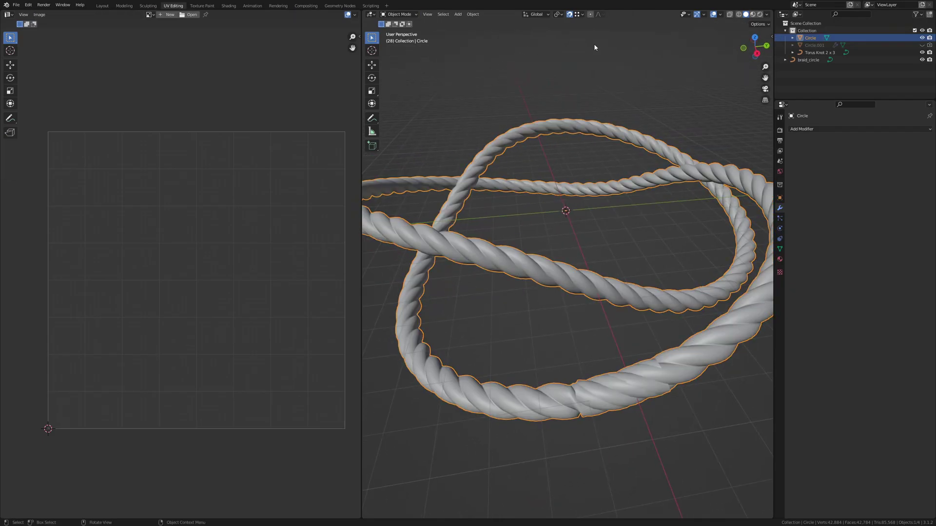
{"action": "left_click", "coordinate": [753, 14]}
{"action": "middle_click_drag", "start_coordinate": [492, 320], "coordinate": [445, 327]}
{"action": "middle_click_drag", "start_coordinate": [506, 303], "coordinate": [531, 306]}
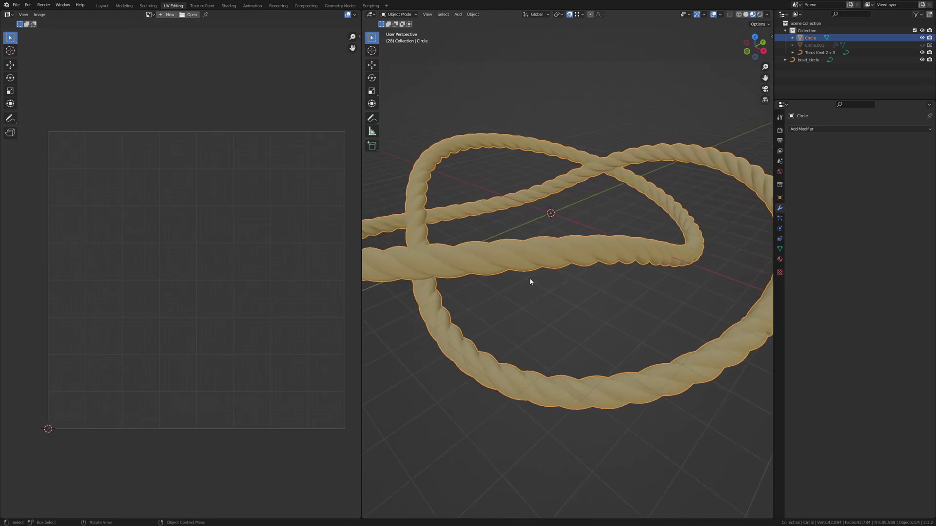
{"action": "middle_click_drag", "start_coordinate": [521, 273], "coordinate": [515, 307], "text": "shift"}
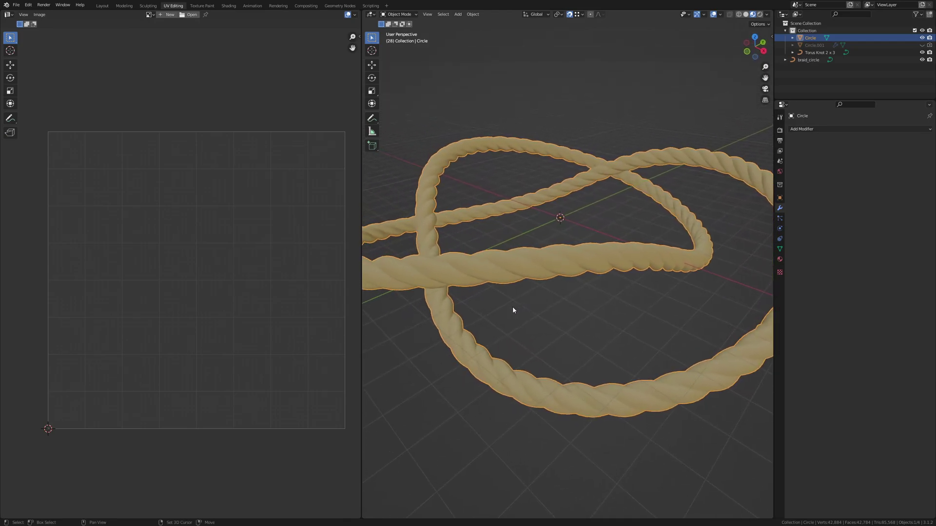
Shrink the UV editor to a narrow strip so the 3D viewport shows the whole rope
{"action": "left_click_drag", "start_coordinate": [361, 325], "coordinate": [169, 293]}
{"action": "scroll", "coordinate": [541, 302], "scroll_direction": "down", "scroll_amount": 4}
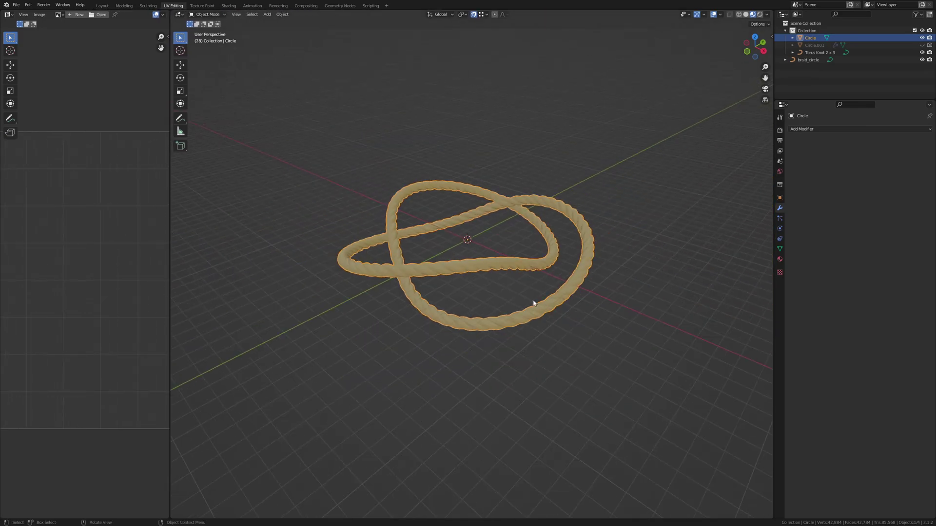
{"action": "scroll", "coordinate": [489, 281], "scroll_direction": "up", "scroll_amount": 1}
{"action": "middle_click_drag", "start_coordinate": [452, 241], "coordinate": [459, 310]}
{"action": "scroll", "coordinate": [463, 334], "scroll_direction": "up", "scroll_amount": 2}
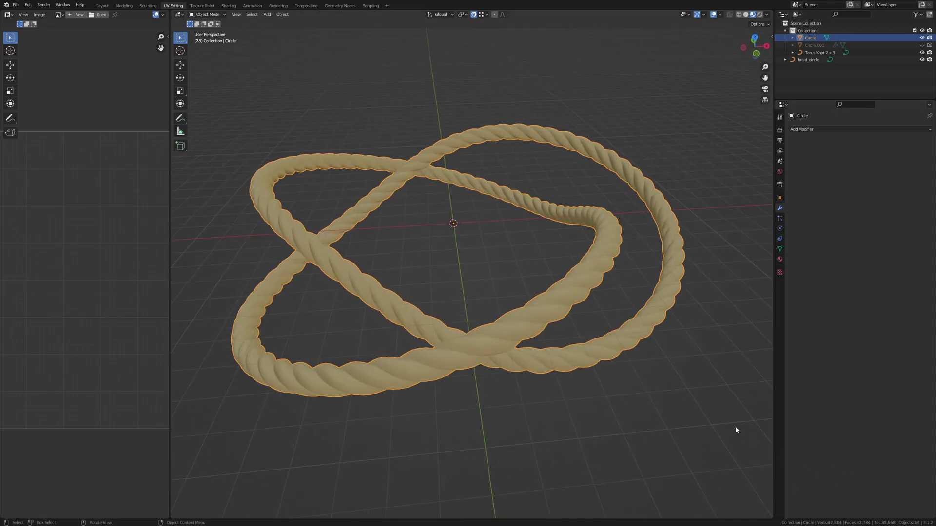
Delete the torus knot curve inside the rope and select the rope mesh
{"action": "middle_click_drag", "start_coordinate": [483, 385], "coordinate": [468, 335]}
{"action": "left_click", "coordinate": [422, 313]}
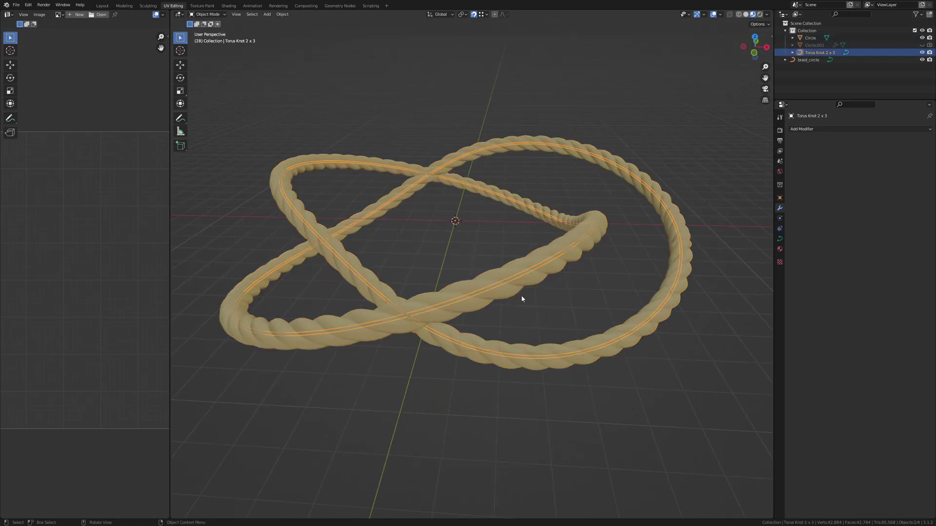
{"action": "left_click", "coordinate": [508, 298]}
{"action": "left_click", "coordinate": [467, 297]}
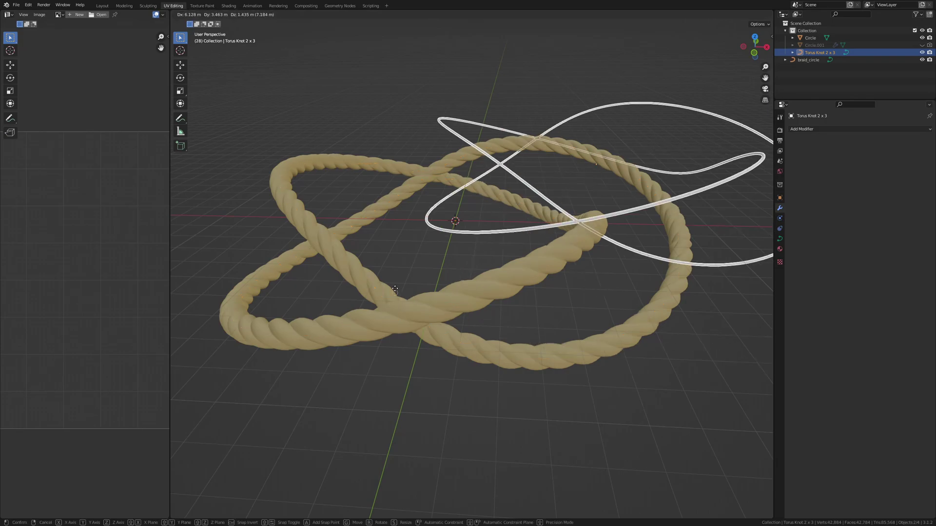
{"action": "key", "text": "x"}
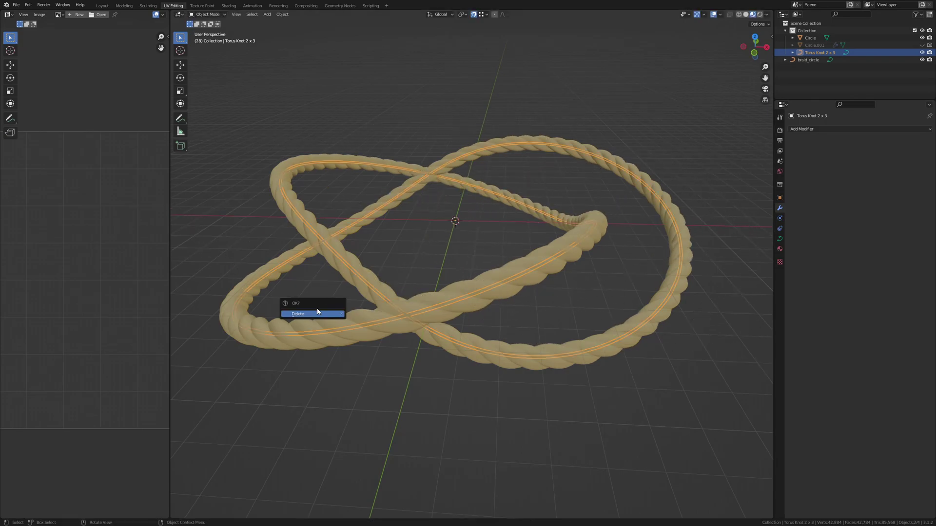
{"action": "left_click", "coordinate": [313, 316]}
{"action": "left_click", "coordinate": [464, 303]}
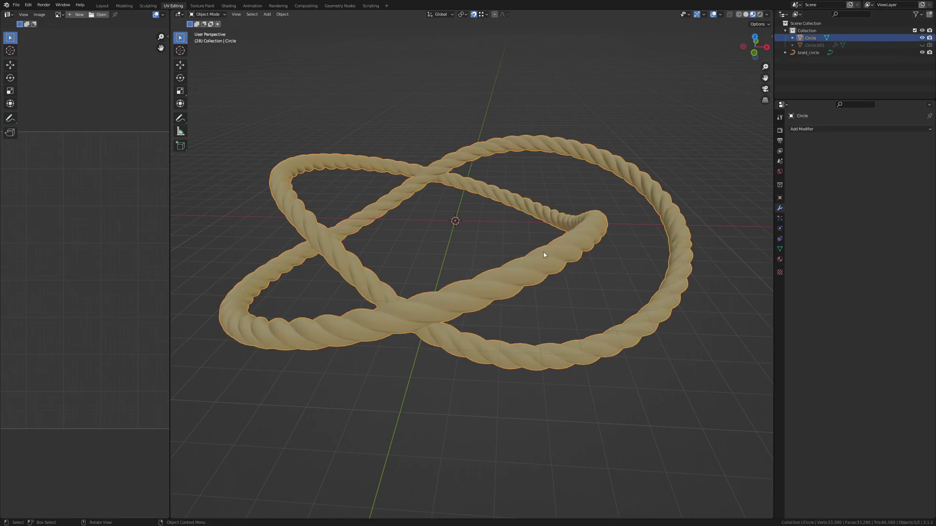
{"action": "middle_click_drag", "start_coordinate": [501, 268], "coordinate": [500, 302]}
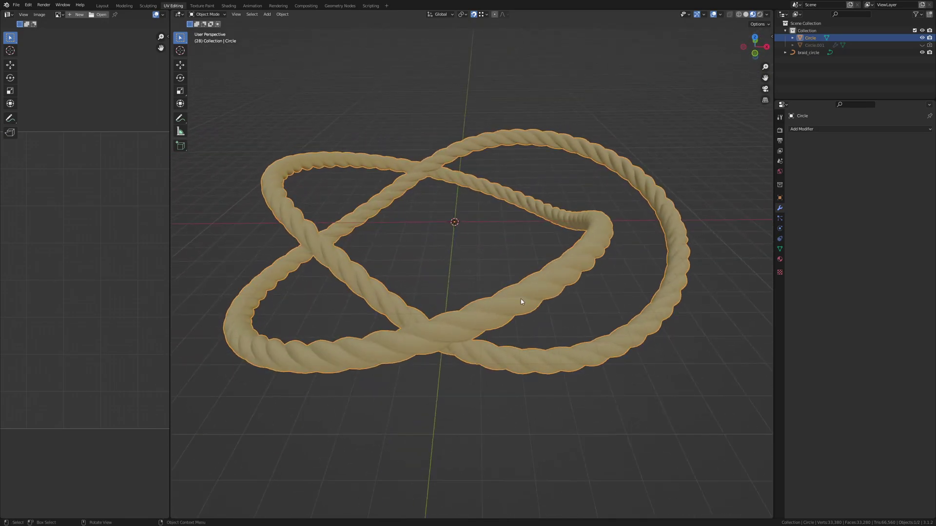
Examine the rope's mesh topology in Edit Mode from several angles and return to Object Mode
{"action": "left_click", "coordinate": [804, 129]}
{"action": "key", "text": "Tab"}
{"action": "scroll", "coordinate": [486, 326], "scroll_direction": "up", "scroll_amount": 3}
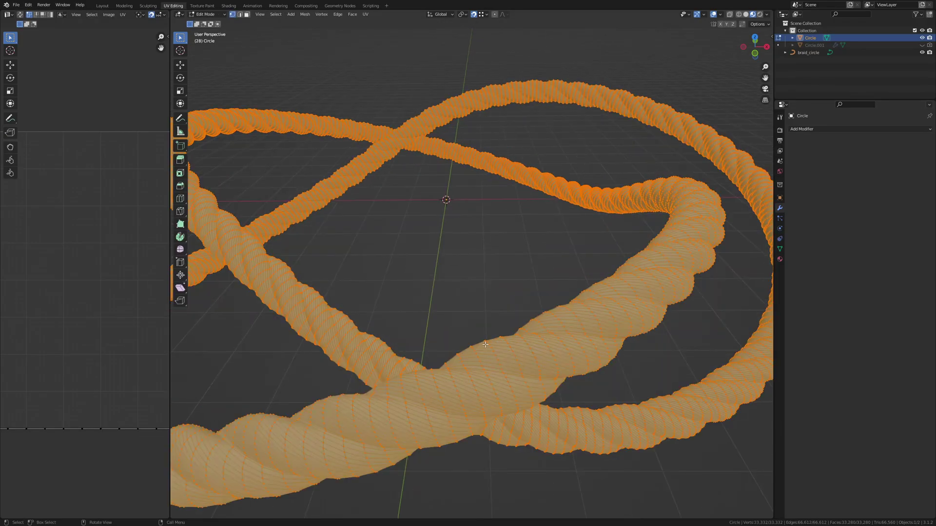
{"action": "scroll", "coordinate": [402, 392], "scroll_direction": "down", "scroll_amount": 5}
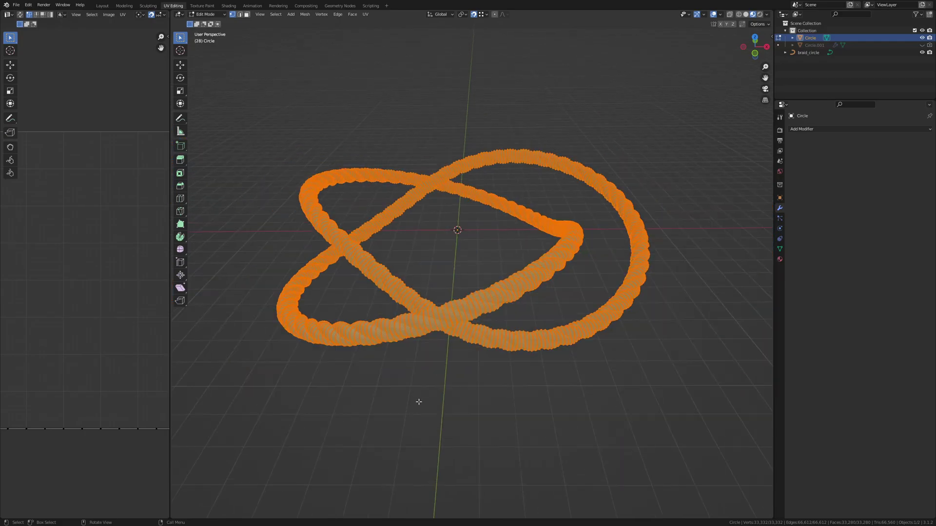
{"action": "middle_click_drag", "start_coordinate": [460, 360], "coordinate": [445, 266]}
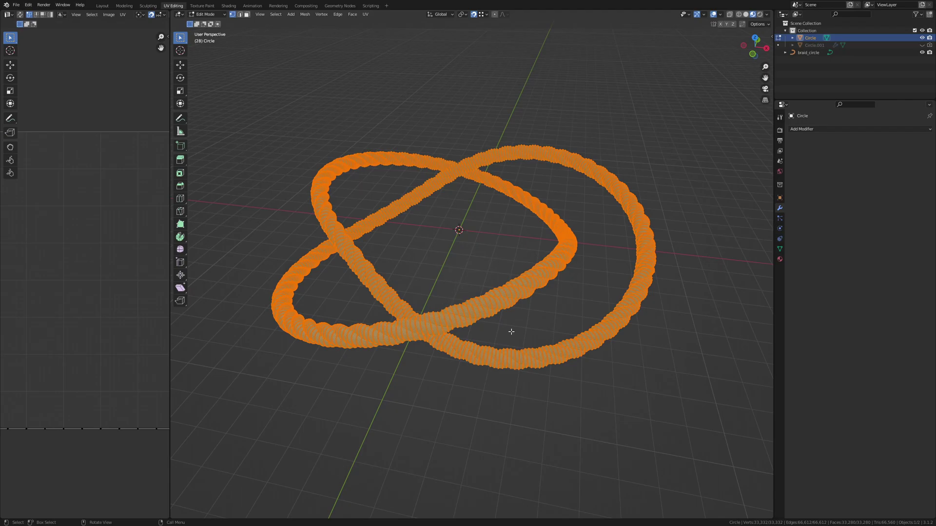
{"action": "mouse_move", "coordinate": [492, 316]}
{"action": "middle_mouse_down"}
{"action": "mouse_move", "coordinate": [502, 312]}
{"action": "mouse_move", "coordinate": [509, 329]}
{"action": "middle_mouse_up"}
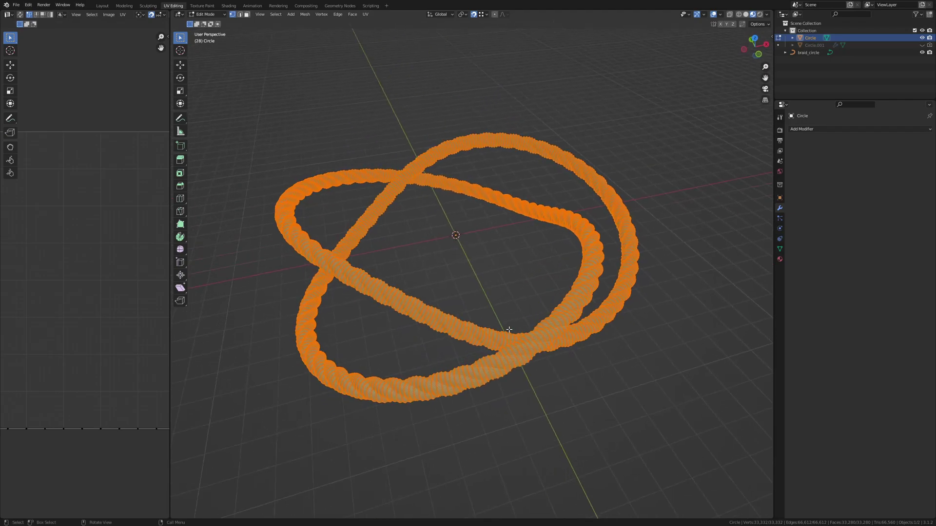
{"action": "key", "text": "Tab"}
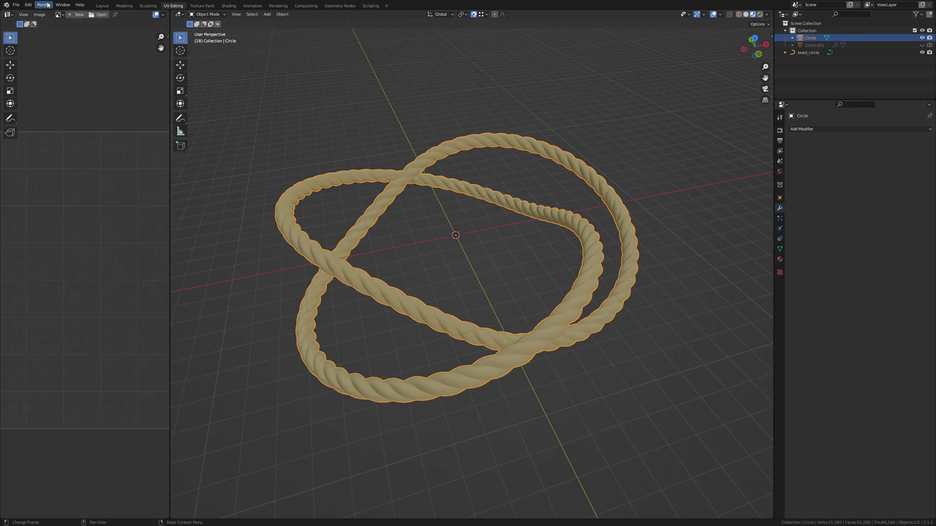
Start an FBX (.fbx) export of the scene containing the rope mesh
{"action": "left_click", "coordinate": [17, 5]}
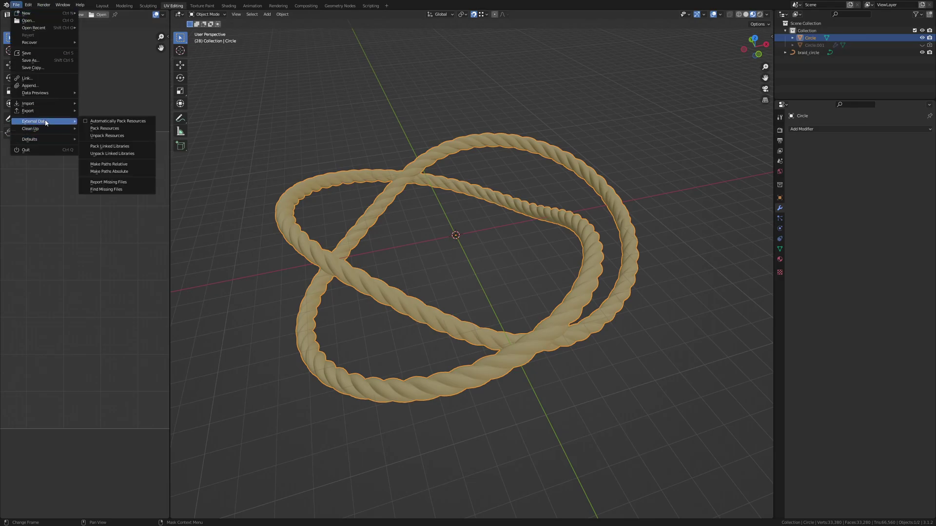
{"action": "mouse_move", "coordinate": [46, 111]}
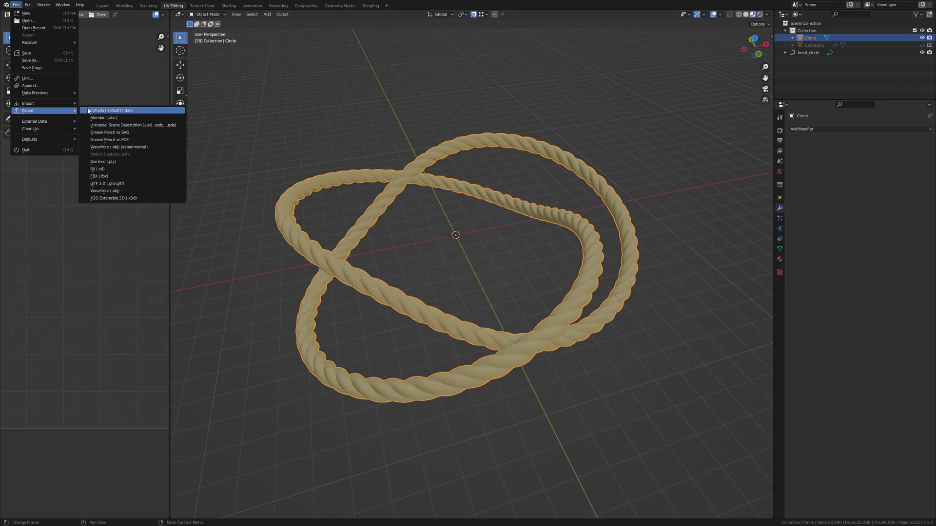
{"action": "left_click", "coordinate": [112, 176]}
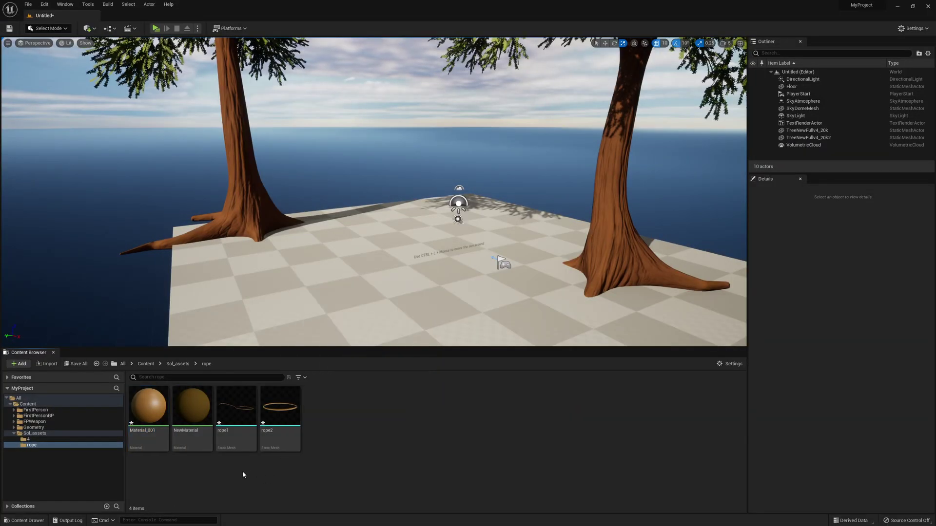
Switch to Unreal Engine and inspect the details of the imported rope1 static mesh in the rope folder
{"action": "left_click", "coordinate": [233, 410]}
{"action": "left_click", "coordinate": [274, 414]}
{"action": "left_click", "coordinate": [247, 413]}
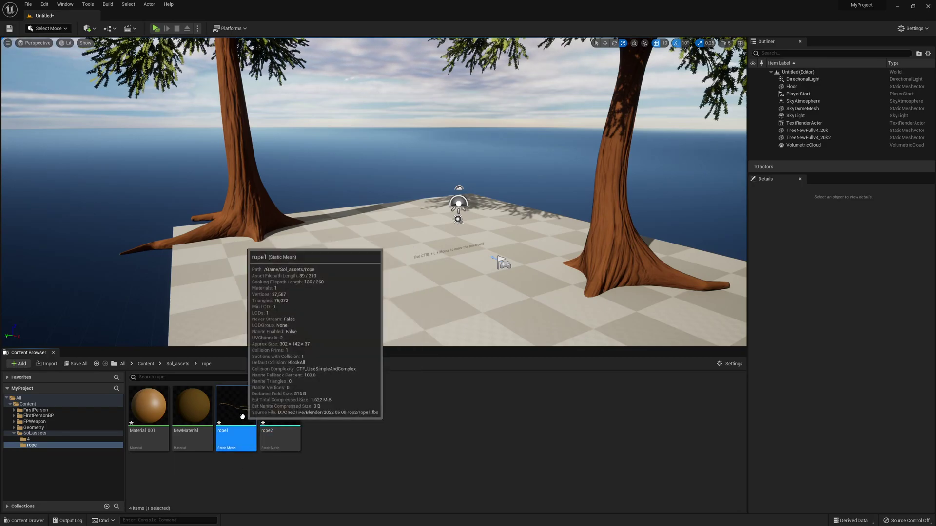
{"action": "mouse_move", "coordinate": [226, 414]}
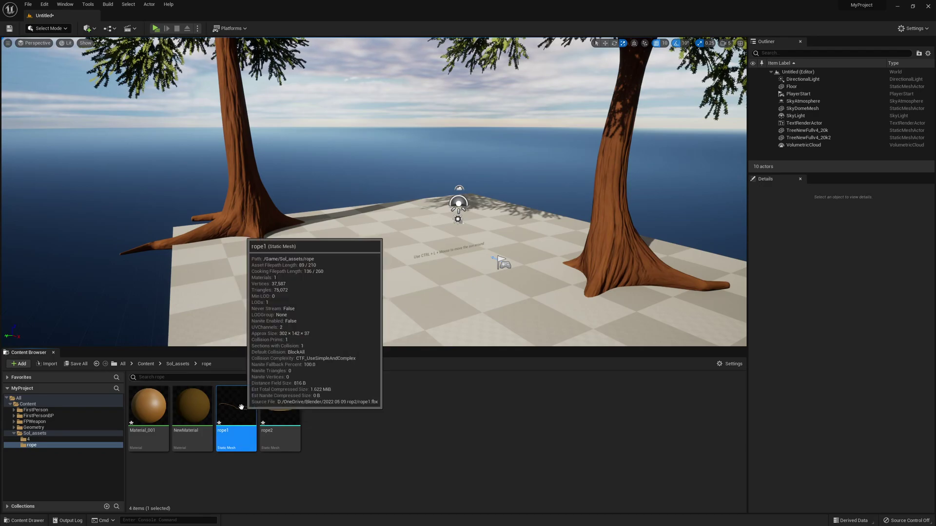
Force-delete the imported Material_001 asset from the rope folder
{"action": "left_click", "coordinate": [148, 438]}
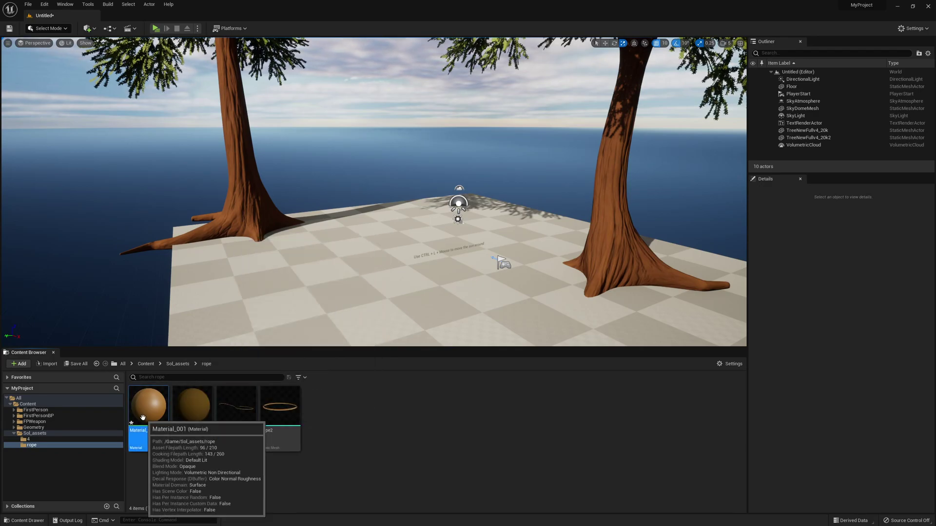
{"action": "mouse_move", "coordinate": [149, 423]}
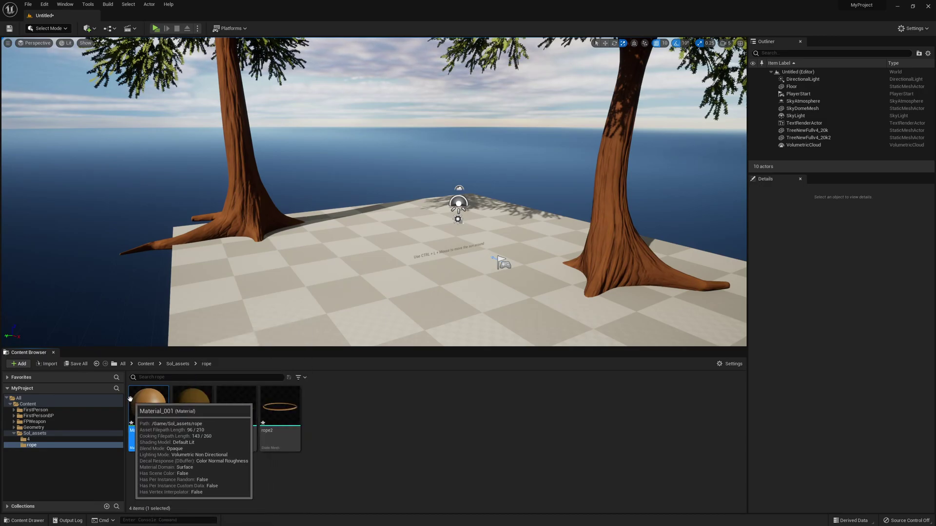
{"action": "key", "text": "Delete"}
{"action": "left_click", "coordinate": [402, 384]}
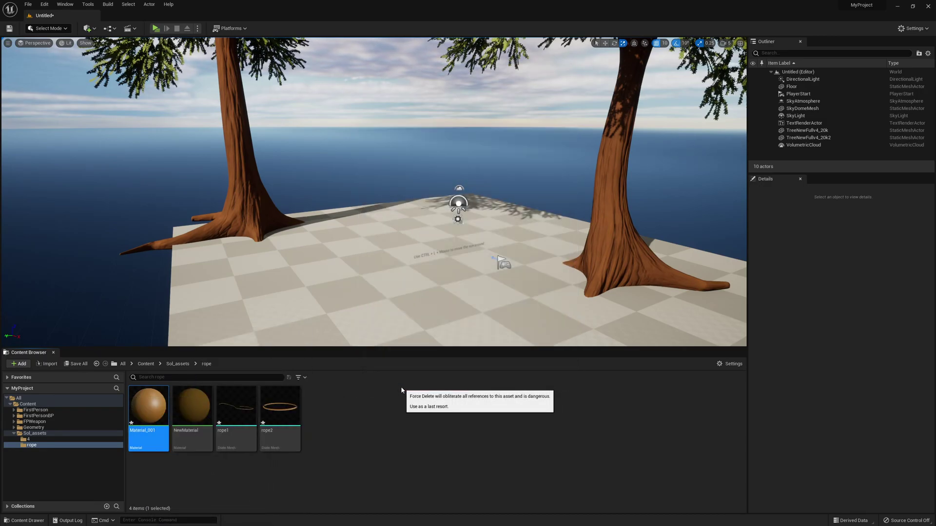
Assign NewMaterial to the rope1 mesh's material slot and view the node graph of NewMaterial
{"action": "double_click", "coordinate": [199, 412]}
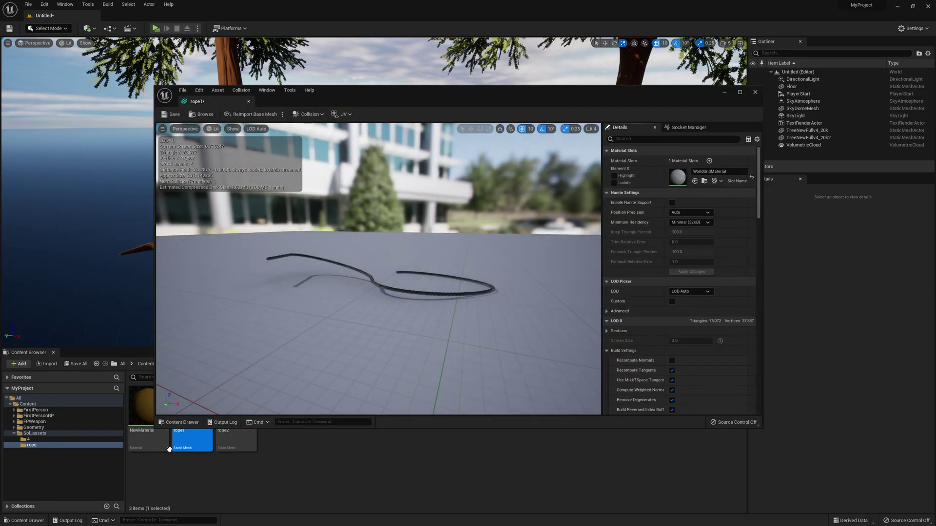
{"action": "left_click_drag", "start_coordinate": [149, 437], "coordinate": [683, 176]}
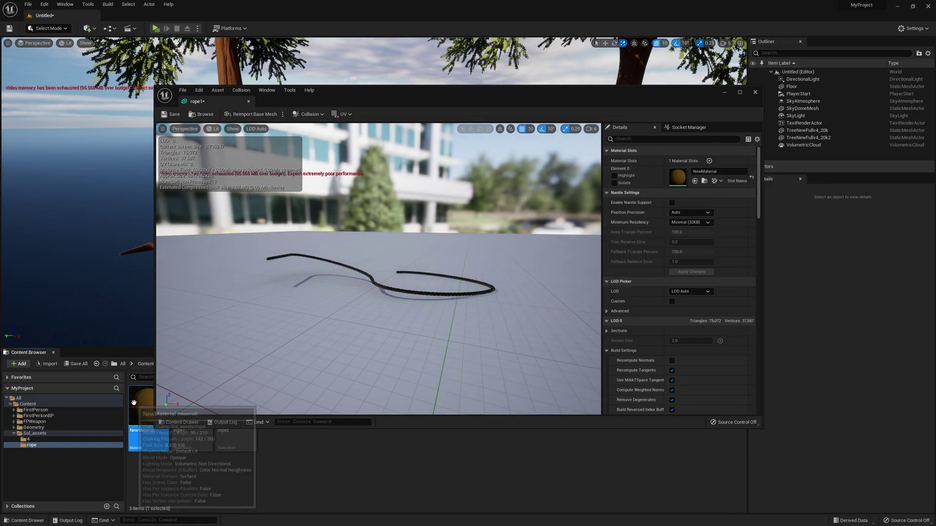
{"action": "double_click", "coordinate": [146, 423]}
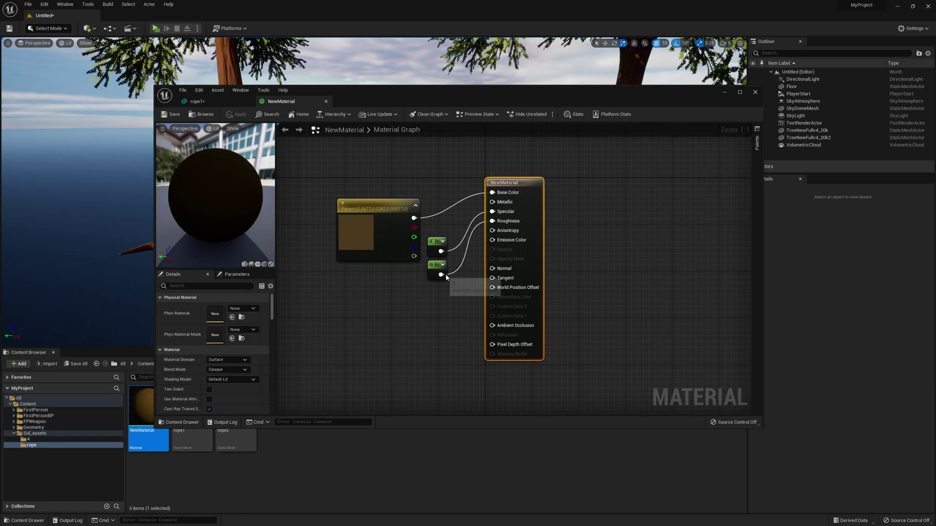
{"action": "left_click", "coordinate": [755, 93]}
Assign NewMaterial to the rope2 mesh's material slot, save the mesh and close its editor
{"action": "left_click", "coordinate": [254, 415]}
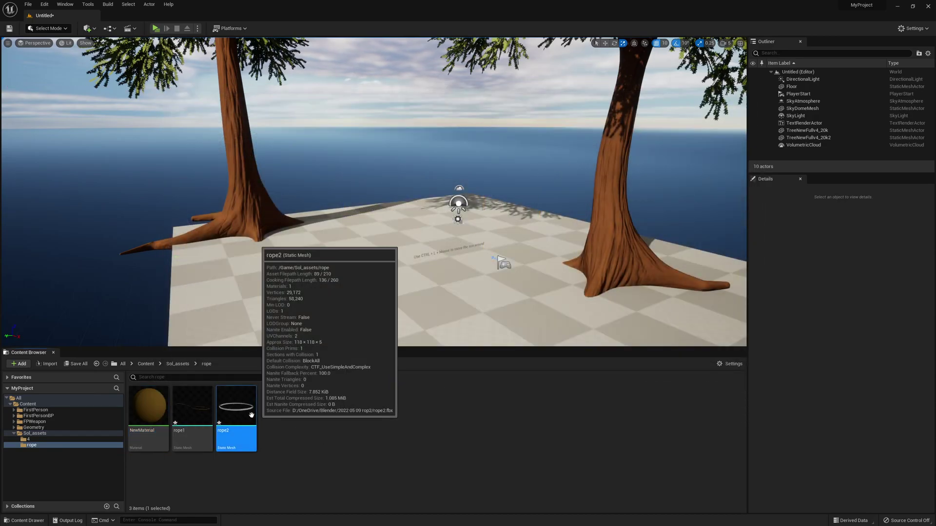
{"action": "double_click", "coordinate": [255, 415]}
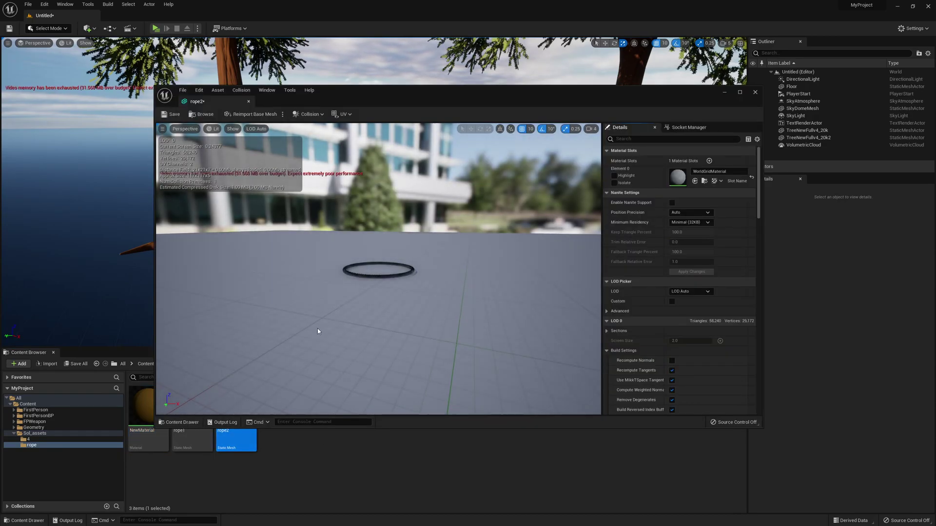
{"action": "left_click_drag", "start_coordinate": [146, 412], "coordinate": [683, 176]}
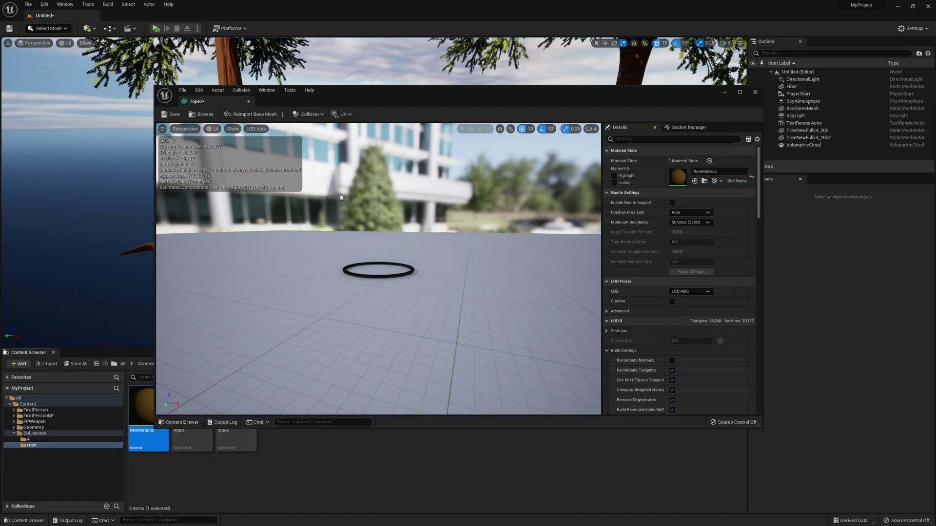
{"action": "left_click", "coordinate": [171, 114]}
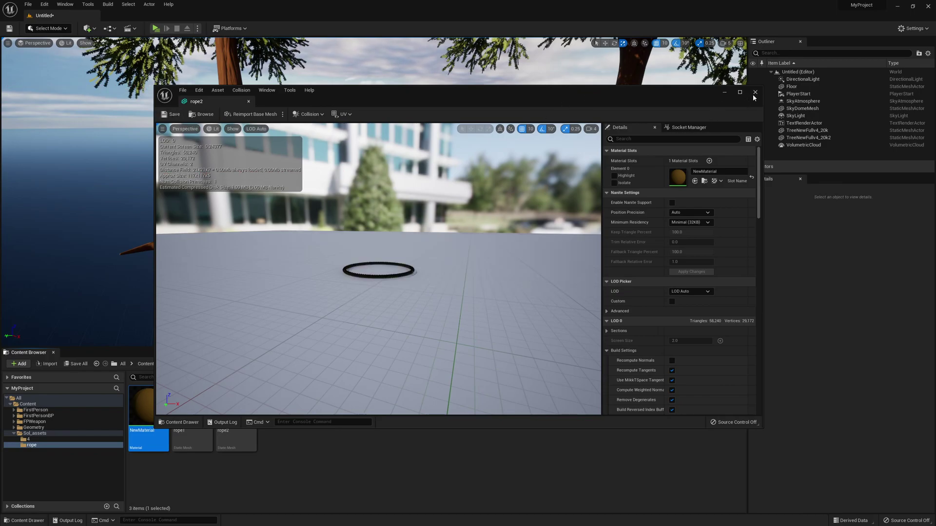
{"action": "left_click", "coordinate": [755, 94]}
Place rope1 in the level between the trees, scale it uniformly to 2.75 and raise it to Z 160
{"action": "left_click_drag", "start_coordinate": [194, 417], "coordinate": [397, 249]}
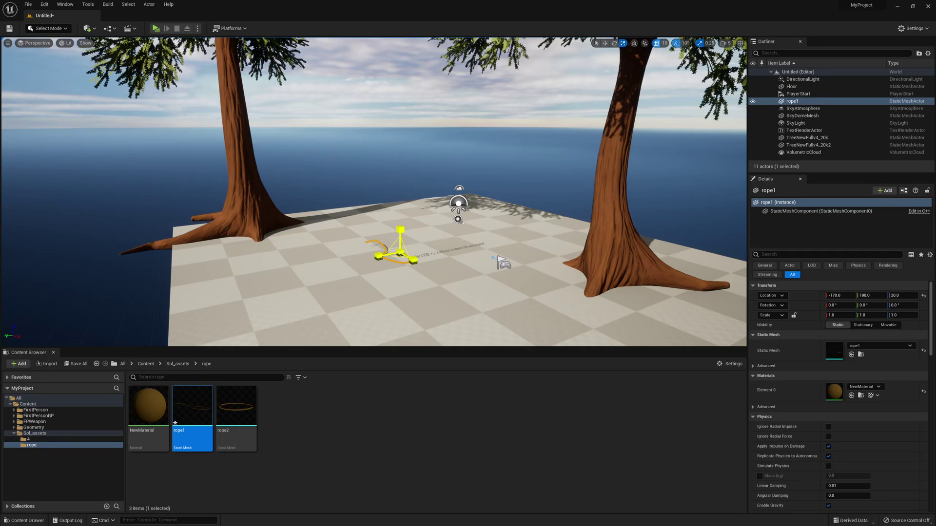
{"action": "left_click_drag", "start_coordinate": [400, 252], "coordinate": [416, 240]}
{"action": "key", "text": "w"}
{"action": "left_click_drag", "start_coordinate": [400, 234], "coordinate": [400, 209]}
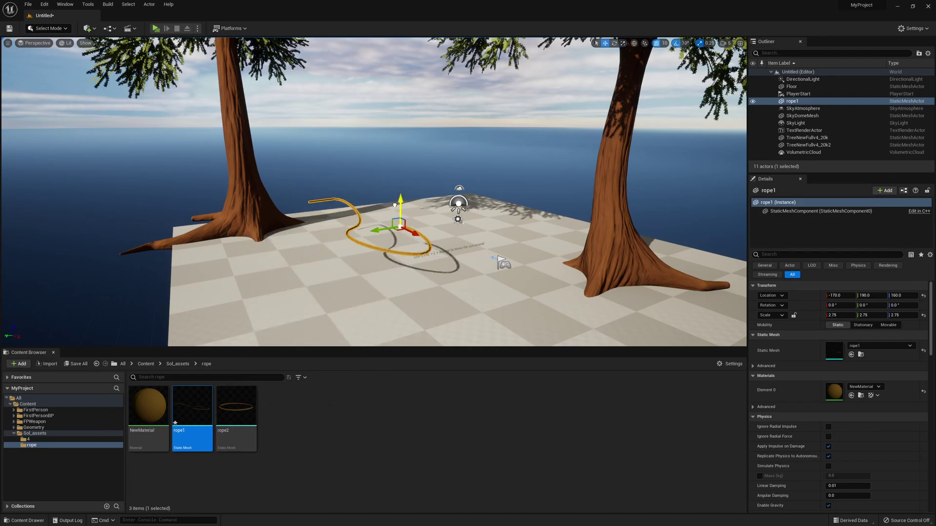
Place rope2 in the level, scale it uniformly to 2.5 and reposition it in the air above the floor
{"action": "left_click_drag", "start_coordinate": [229, 409], "coordinate": [469, 242]}
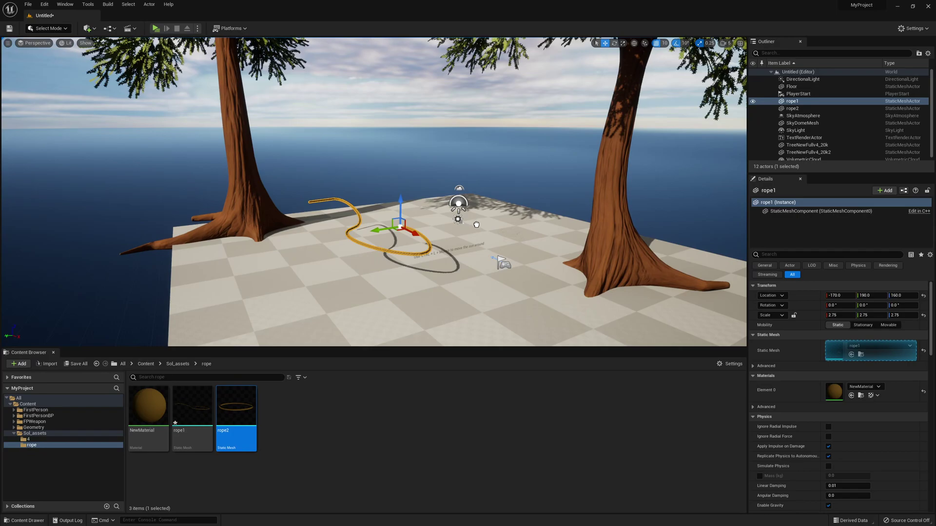
{"action": "left_click_drag", "start_coordinate": [470, 219], "coordinate": [493, 179]}
{"action": "key", "text": "r"}
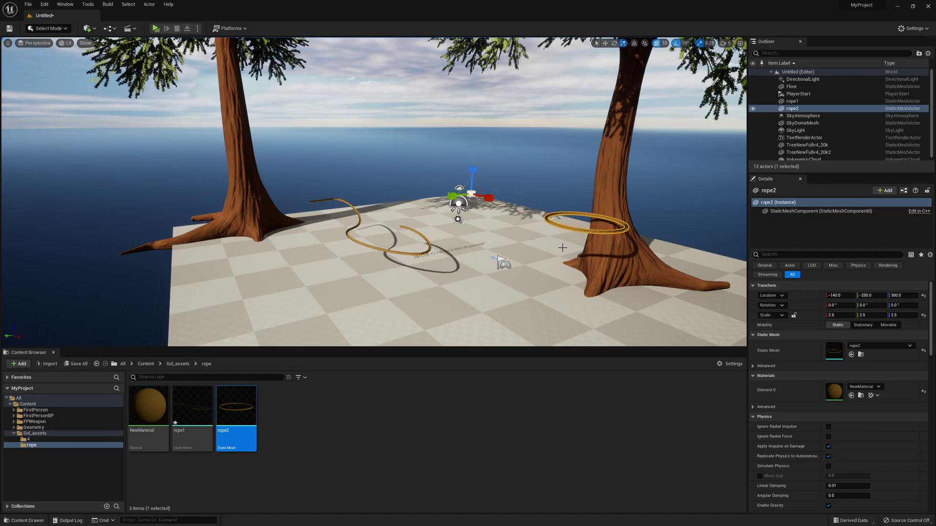
{"action": "key", "text": "w"}
{"action": "left_click_drag", "start_coordinate": [472, 197], "coordinate": [401, 183]}
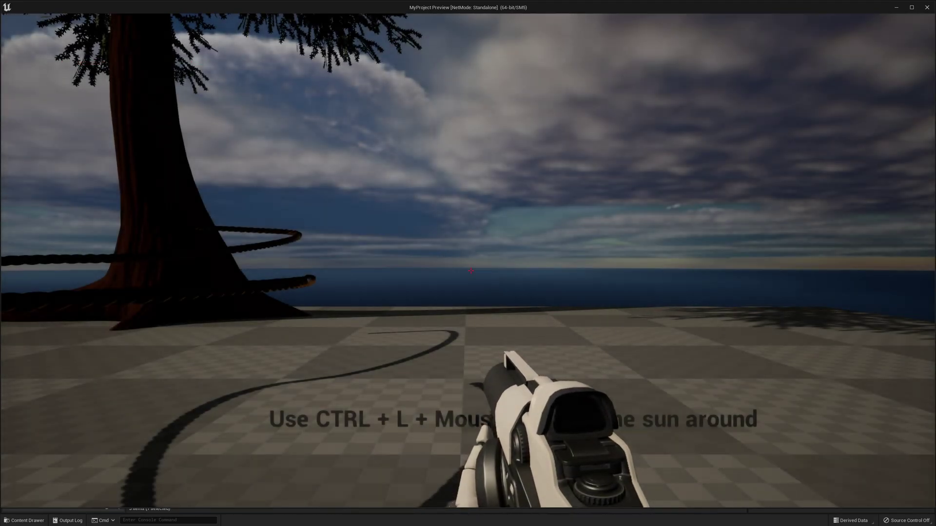
Walk around both ropes in the play preview to examine their twist, material and shadows
{"action": "key", "text": "w"}
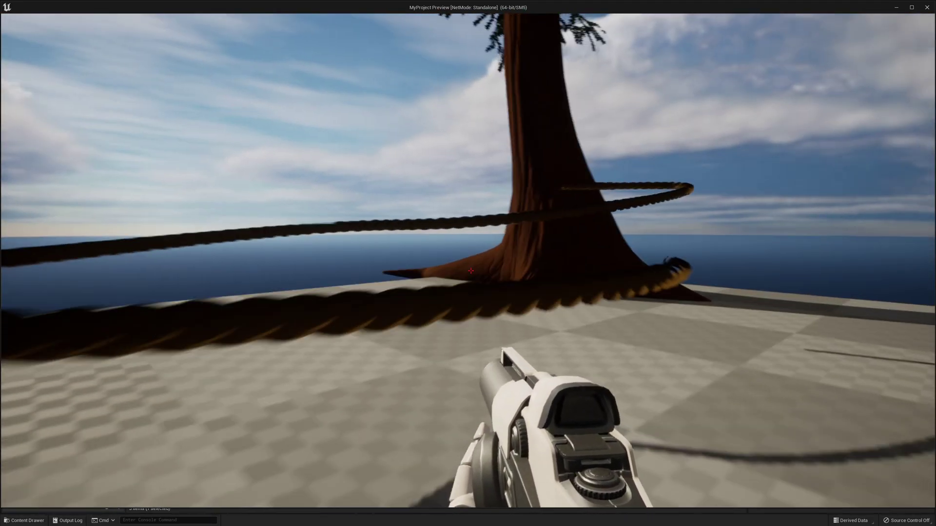
{"action": "key", "text": "w"}
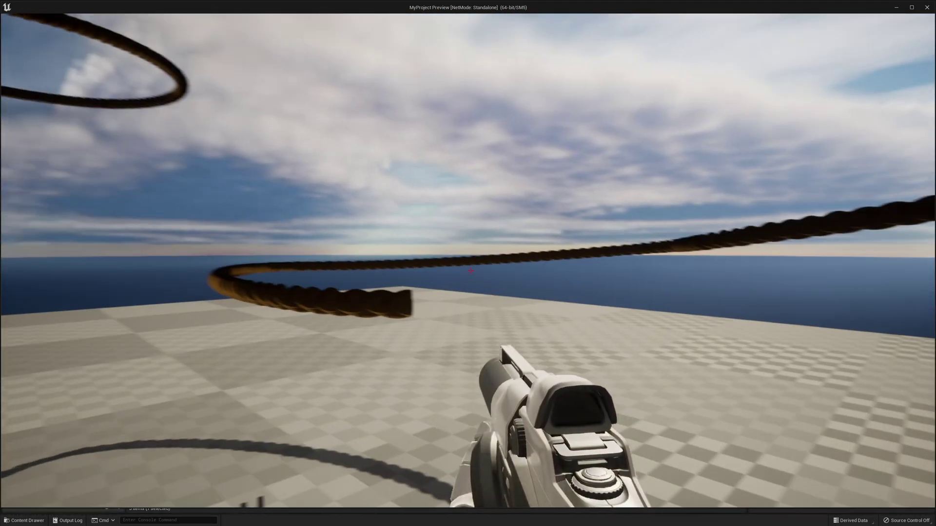
{"action": "key", "text": "w"}
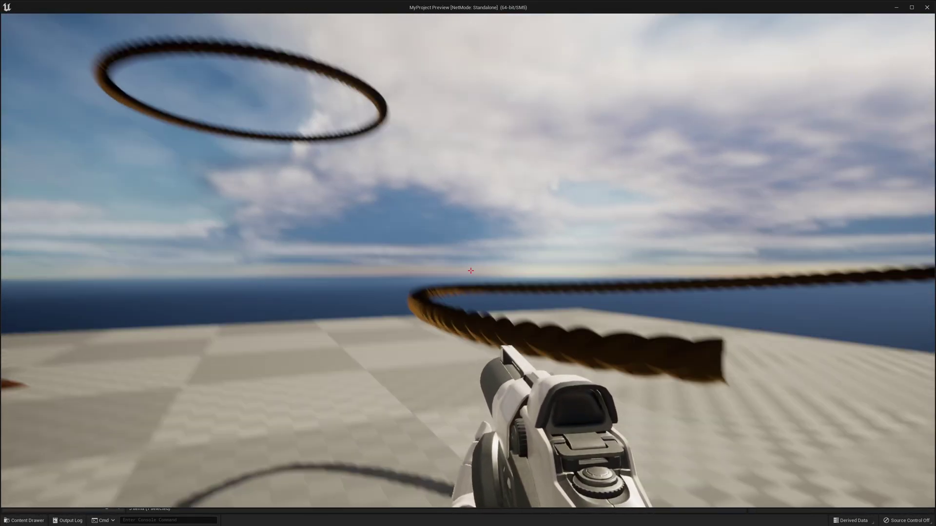
{"action": "key", "text": "w"}
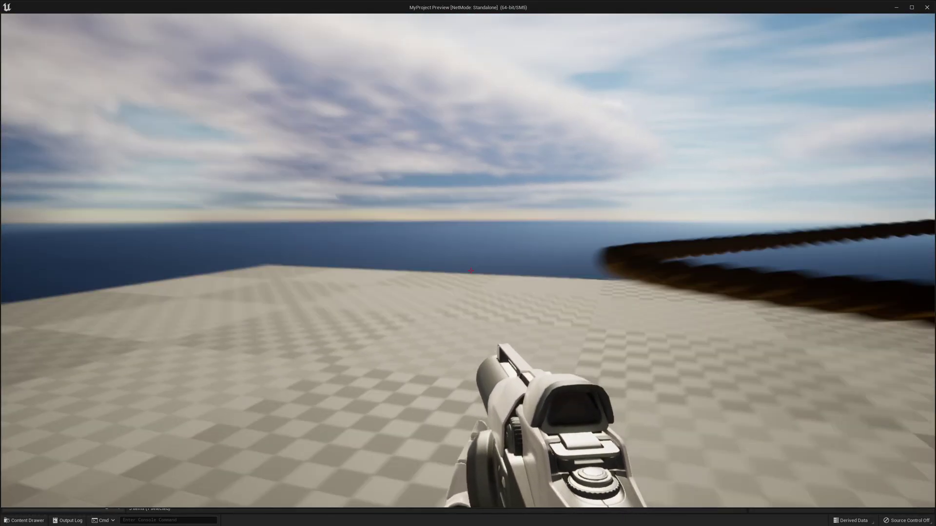
{"action": "key", "text": "w"}
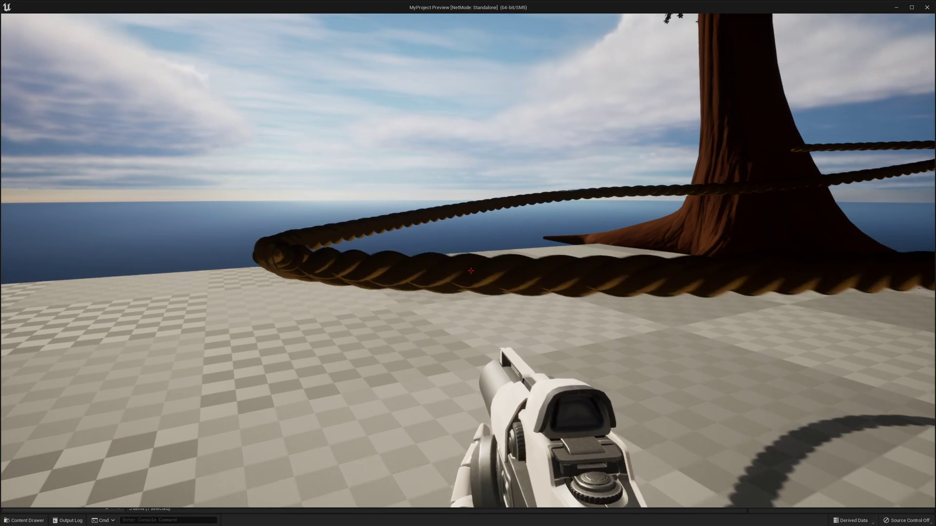
{"action": "key", "text": "w"}
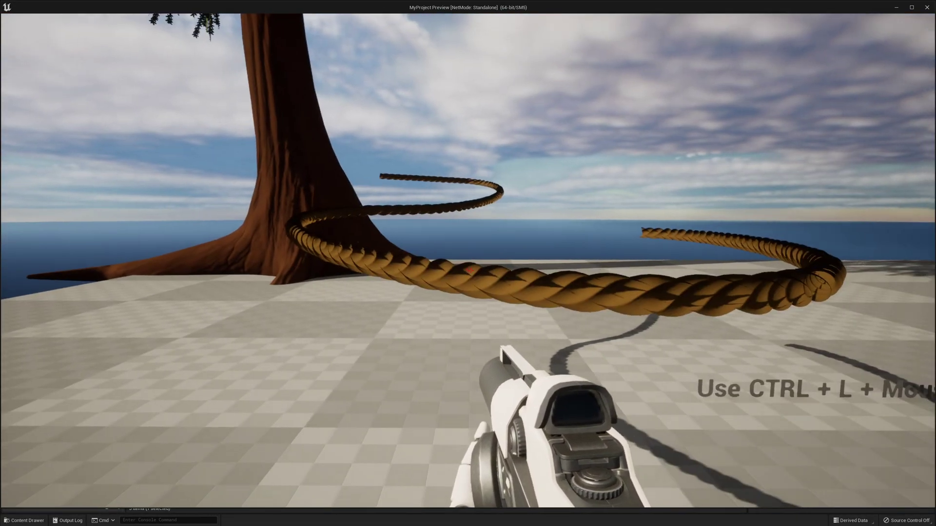
{"action": "key", "text": "d"}
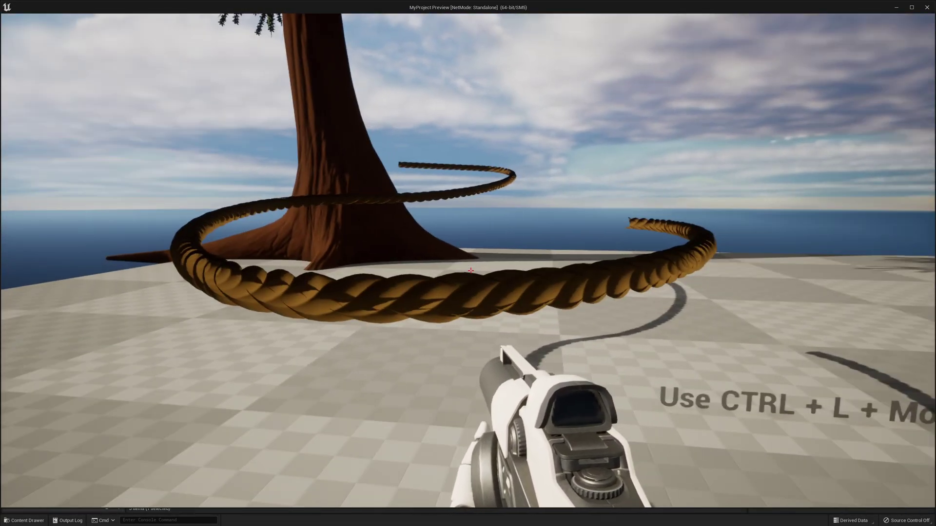
{"action": "key", "text": "s"}
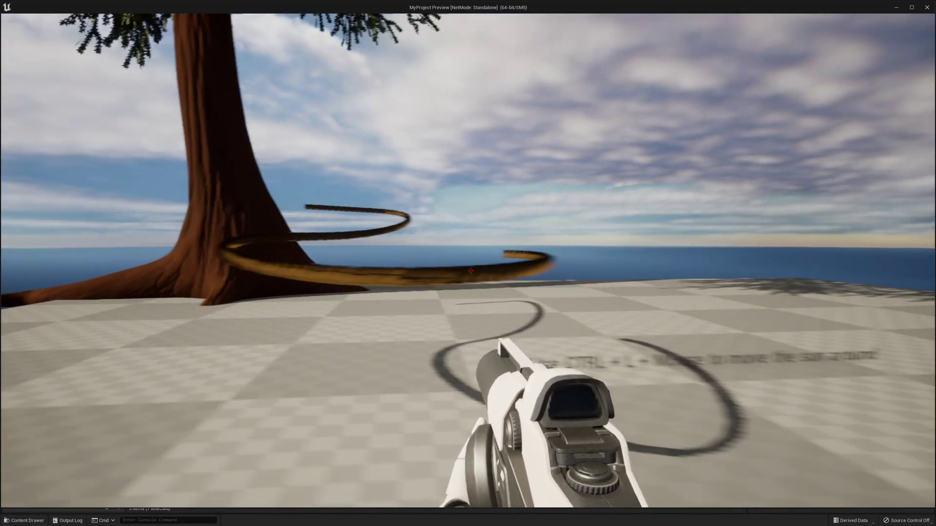
{"action": "key", "text": "w"}
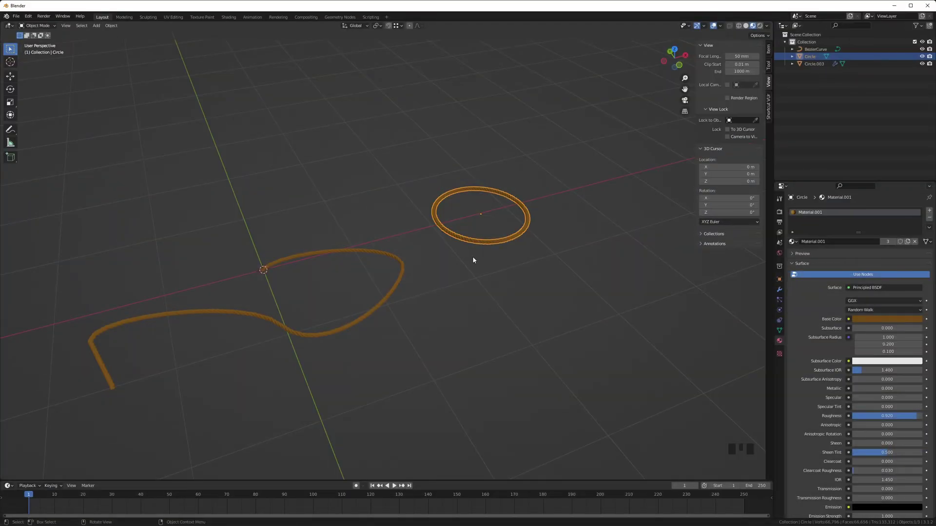
Switch back to Blender and examine the circular rope up close
{"action": "middle_click_drag", "start_coordinate": [476, 259], "coordinate": [360, 260]}
{"action": "scroll", "coordinate": [418, 286], "scroll_direction": "up", "scroll_amount": 9}
{"action": "middle_click_drag", "start_coordinate": [533, 299], "coordinate": [411, 351], "text": "shift"}
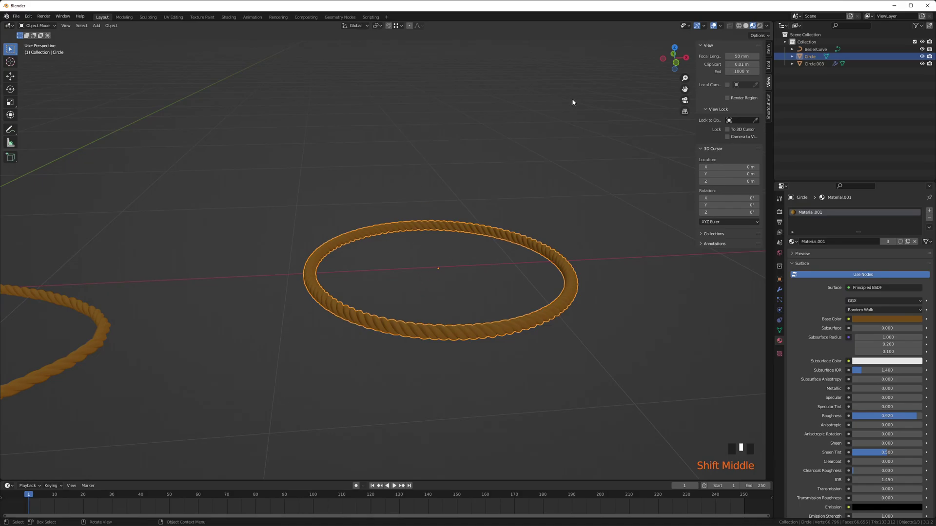
Turn on the Face Orientation overlay for the viewport
{"action": "left_click", "coordinate": [704, 26]}
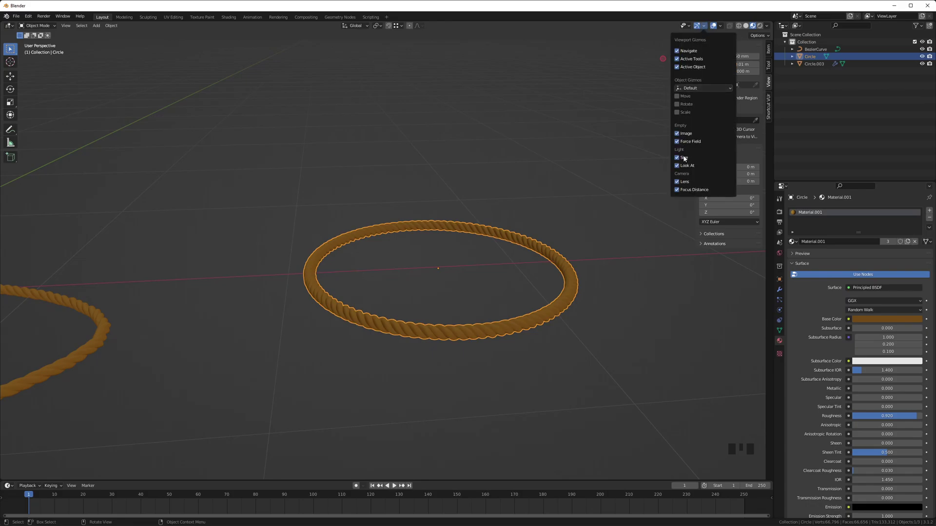
{"action": "left_click", "coordinate": [720, 27]}
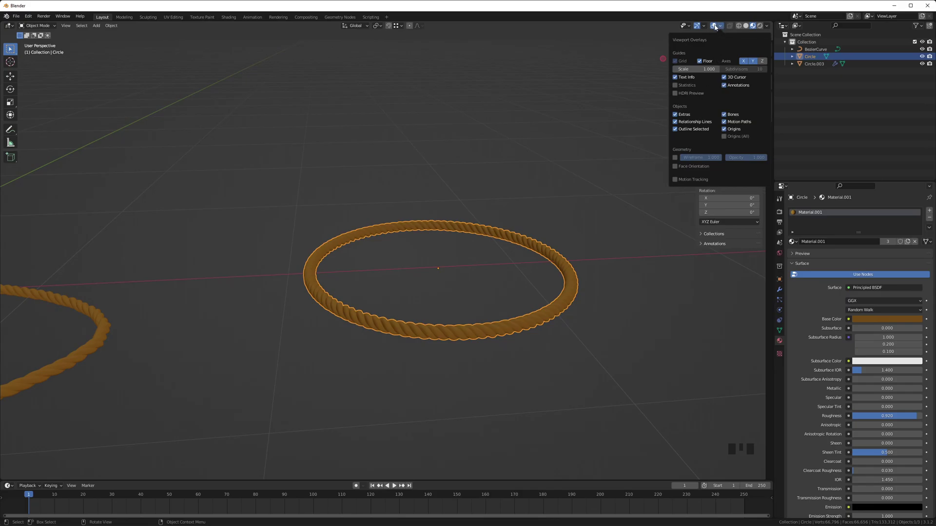
{"action": "left_click", "coordinate": [722, 27]}
{"action": "left_click", "coordinate": [675, 167]}
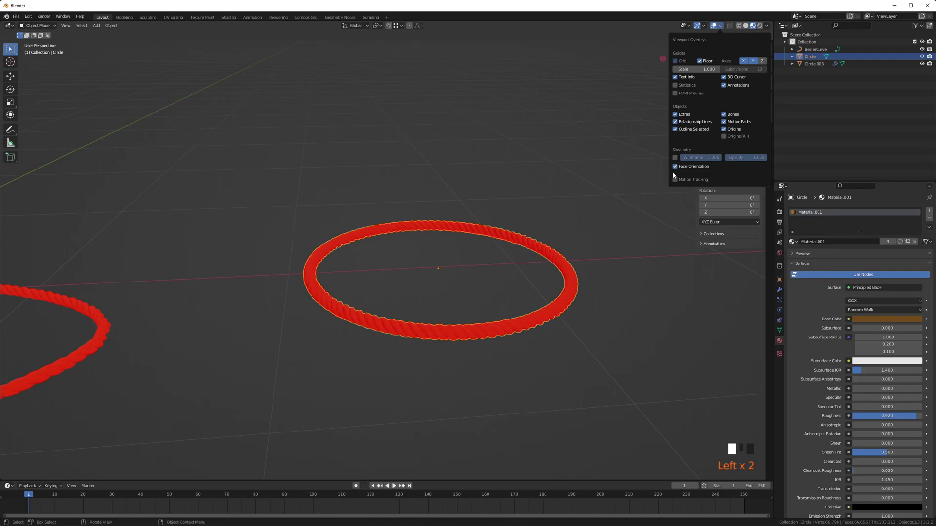
Select the ropes and recalculate the circular rope's mesh normals to face outward in Edit Mode
{"action": "middle_click_drag", "start_coordinate": [579, 285], "coordinate": [531, 275]}
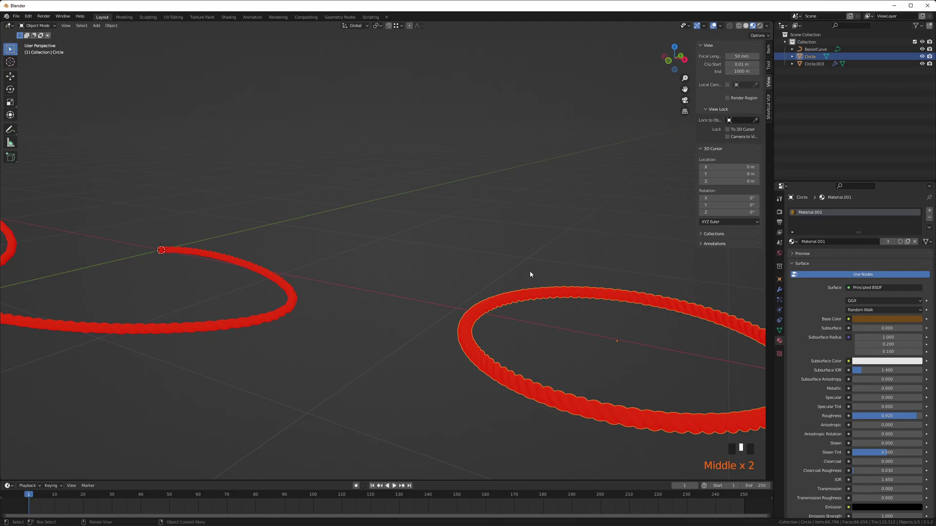
{"action": "left_click_drag", "start_coordinate": [299, 266], "coordinate": [328, 330], "text": "shift"}
{"action": "left_click_drag", "start_coordinate": [218, 285], "coordinate": [292, 329], "text": "shift"}
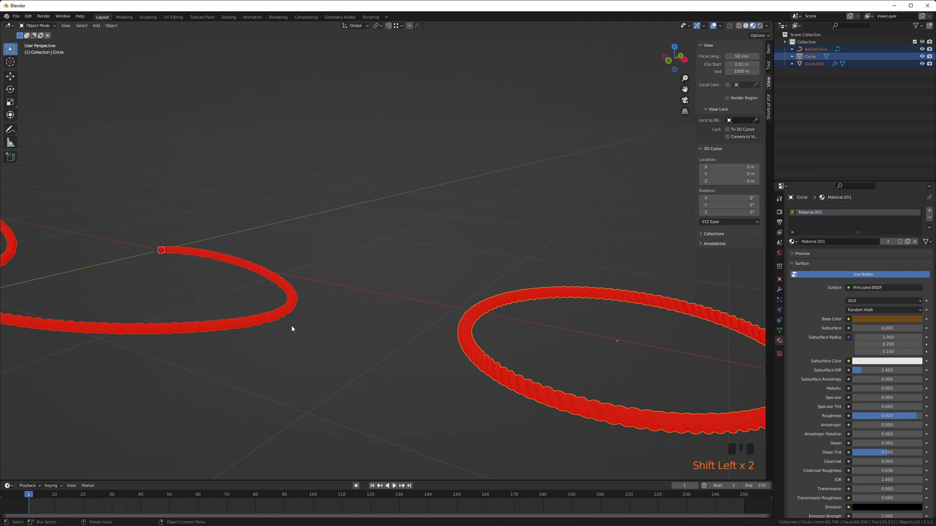
{"action": "key", "text": "Tab"}
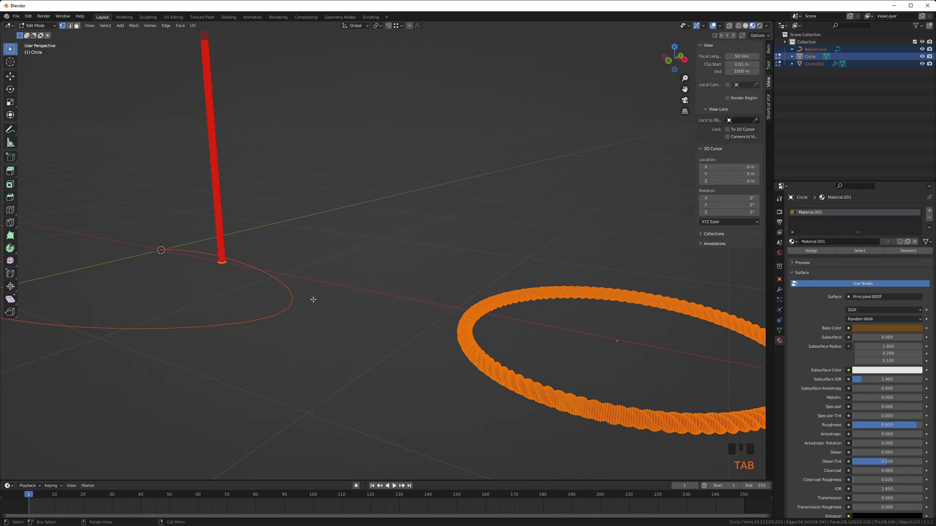
{"action": "key", "text": "shift+n"}
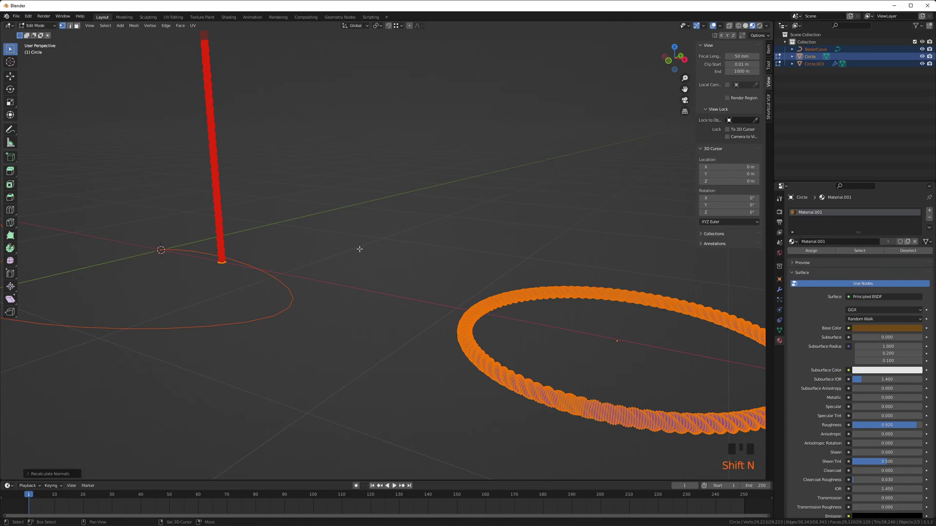
{"action": "key", "text": "Tab"}
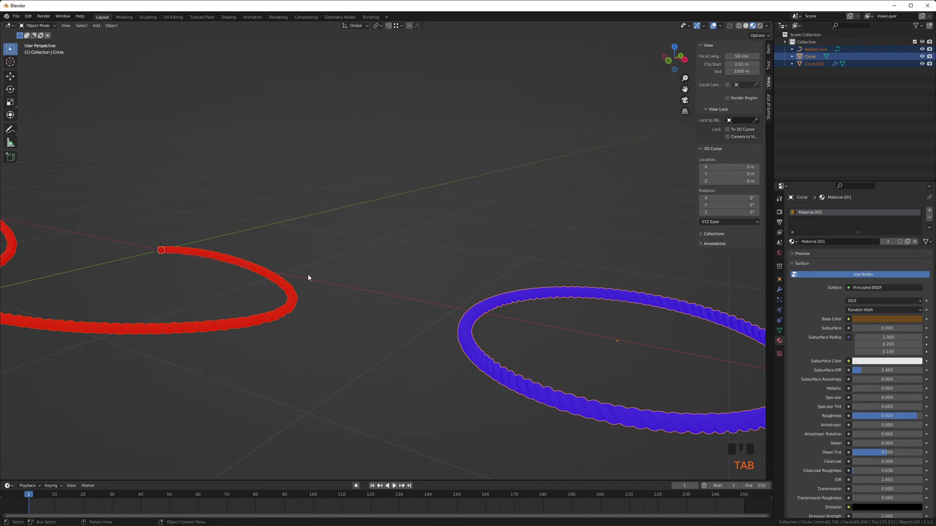
Examine the face orientation along the curved rope and at its starting end
{"action": "middle_click_drag", "start_coordinate": [556, 346], "coordinate": [499, 293]}
{"action": "middle_click_drag", "start_coordinate": [185, 369], "coordinate": [492, 283], "text": "shift"}
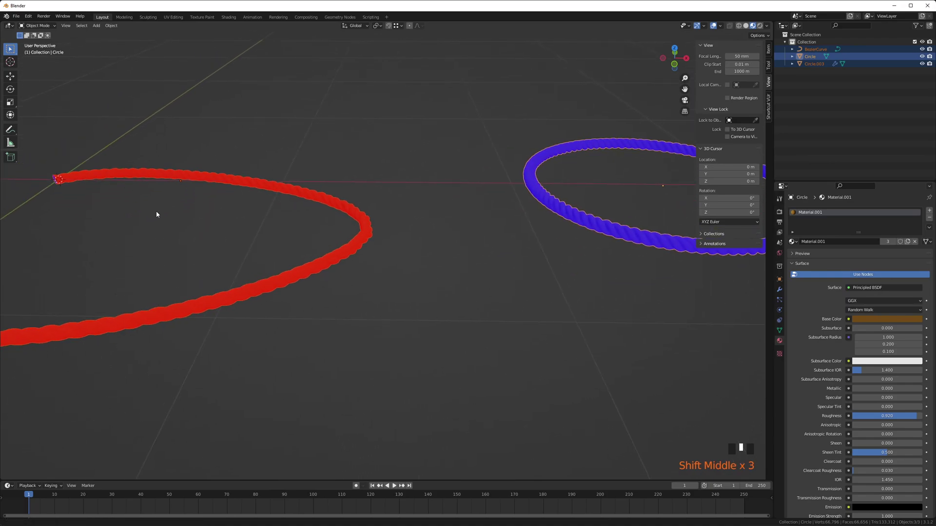
{"action": "middle_click_drag", "start_coordinate": [153, 213], "coordinate": [347, 192], "text": "shift"}
{"action": "mouse_move", "coordinate": [160, 234]}
{"action": "middle_mouse_down", "text": "shift"}
{"action": "mouse_move", "coordinate": [355, 233]}
{"action": "mouse_move", "coordinate": [397, 292]}
{"action": "middle_mouse_up", "text": "shift"}
{"action": "left_click", "coordinate": [276, 346]}
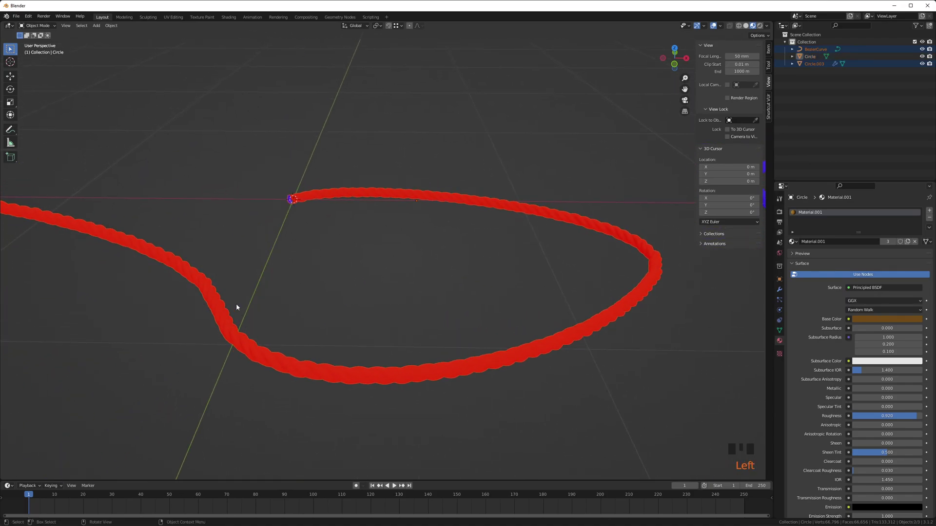
{"action": "key", "text": "Tab"}
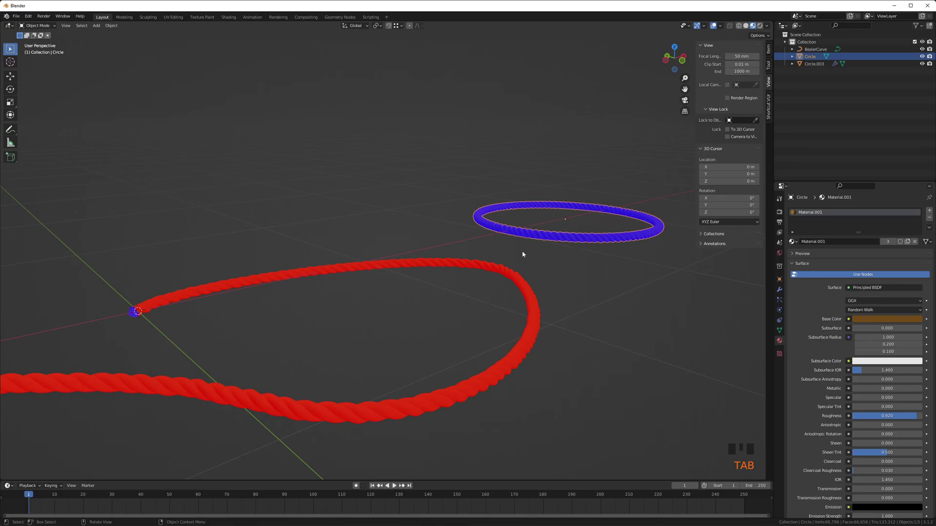
{"action": "middle_click_drag", "start_coordinate": [190, 328], "coordinate": [234, 281], "text": "shift"}
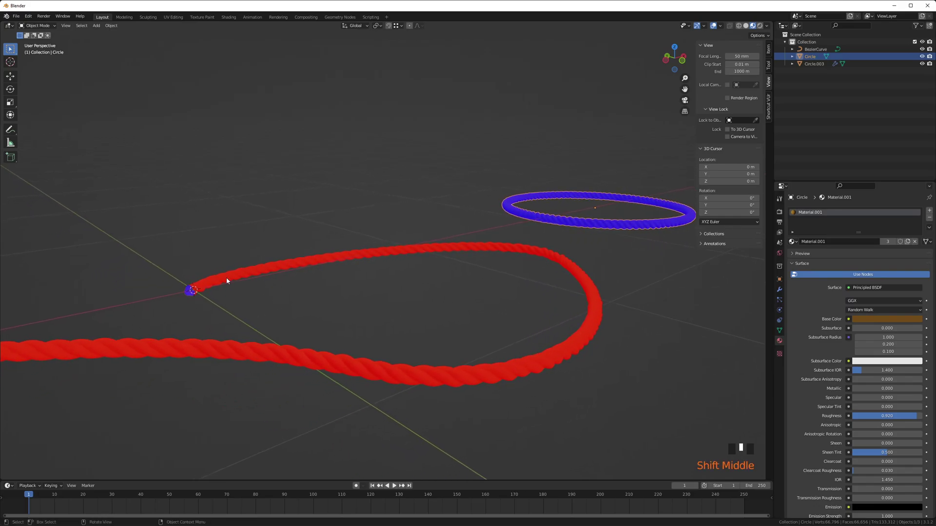
Select the curved rope mesh and apply its Screw and Curve modifiers
{"action": "left_click_drag", "start_coordinate": [167, 271], "coordinate": [210, 300]}
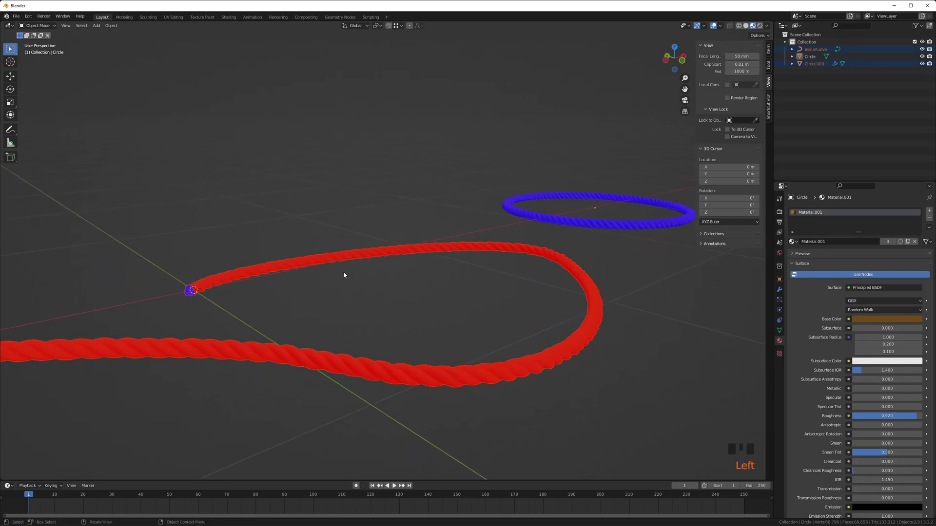
{"action": "left_click", "coordinate": [575, 277]}
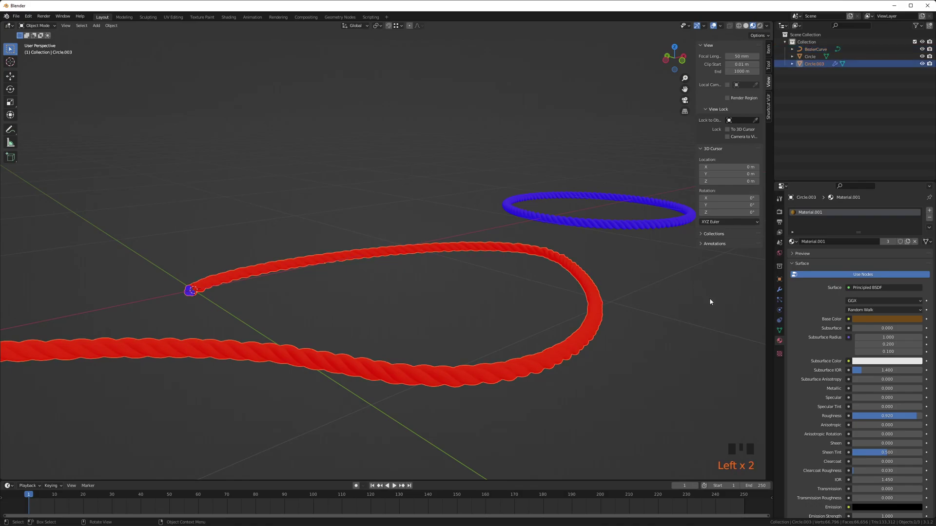
{"action": "left_click", "coordinate": [780, 290]}
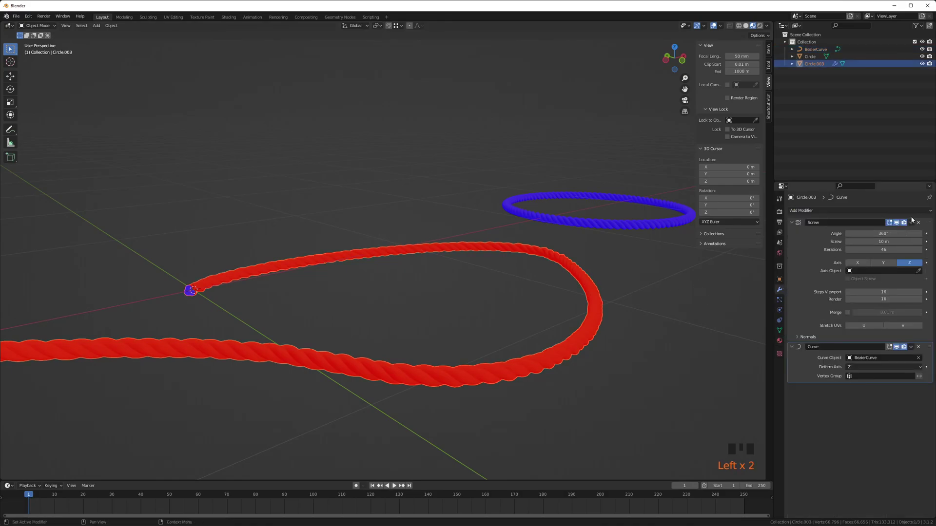
{"action": "left_click", "coordinate": [911, 222]}
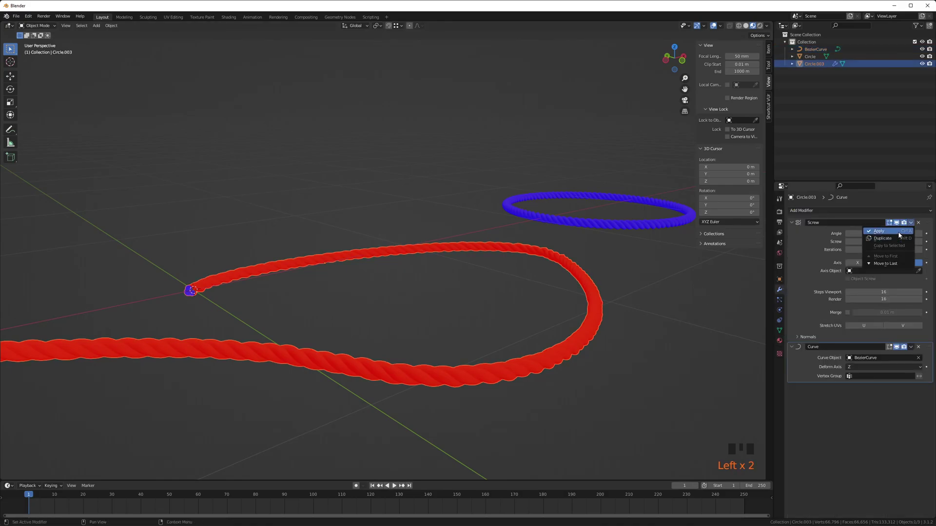
{"action": "left_click", "coordinate": [898, 232]}
{"action": "left_click", "coordinate": [912, 223]}
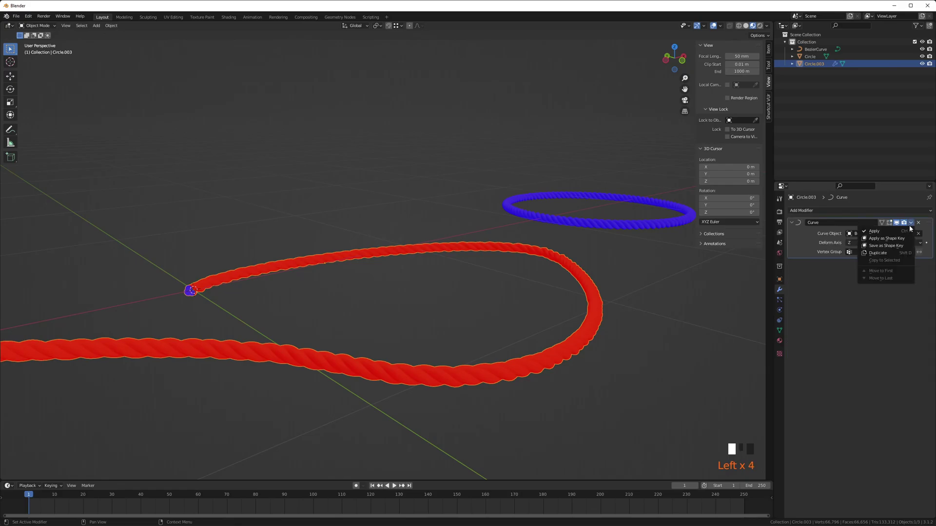
{"action": "left_click", "coordinate": [901, 231]}
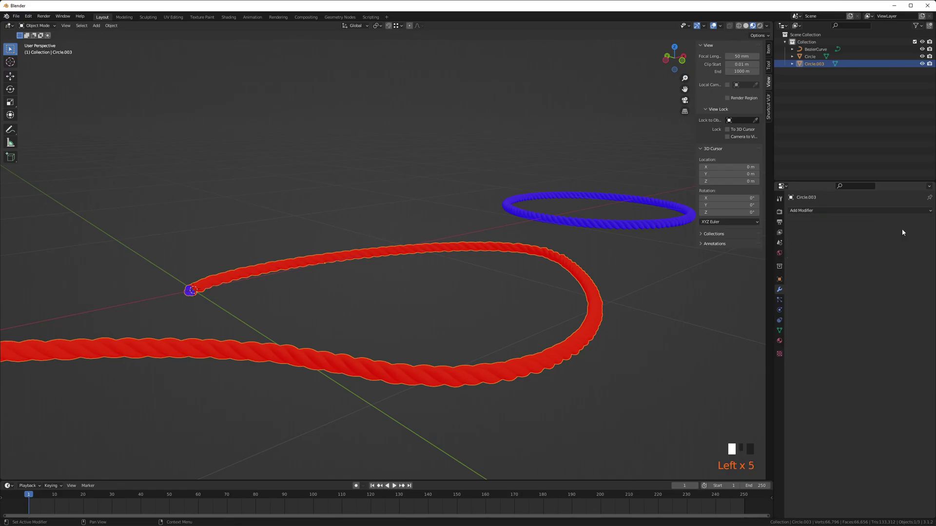
Delete the BezierCurve object that guided the curved rope
{"action": "left_click", "coordinate": [190, 292]}
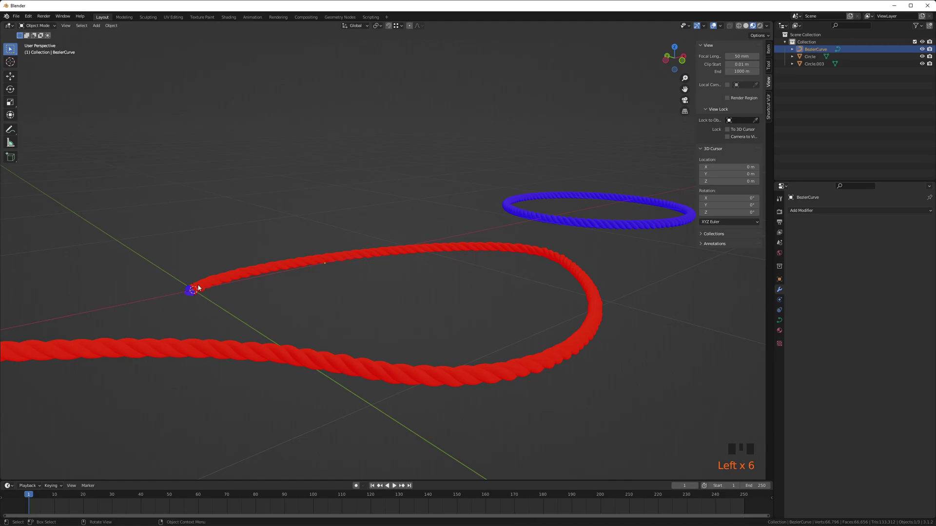
{"action": "key", "text": "x"}
{"action": "left_click", "coordinate": [191, 282]}
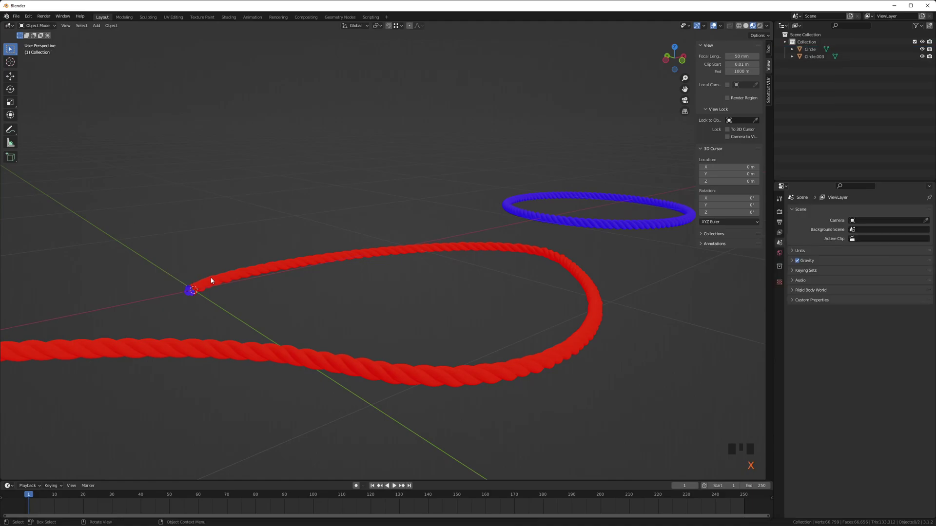
Recalculate all normals of the curved rope mesh outward and check the face orientation of both ropes
{"action": "key", "text": "Tab"}
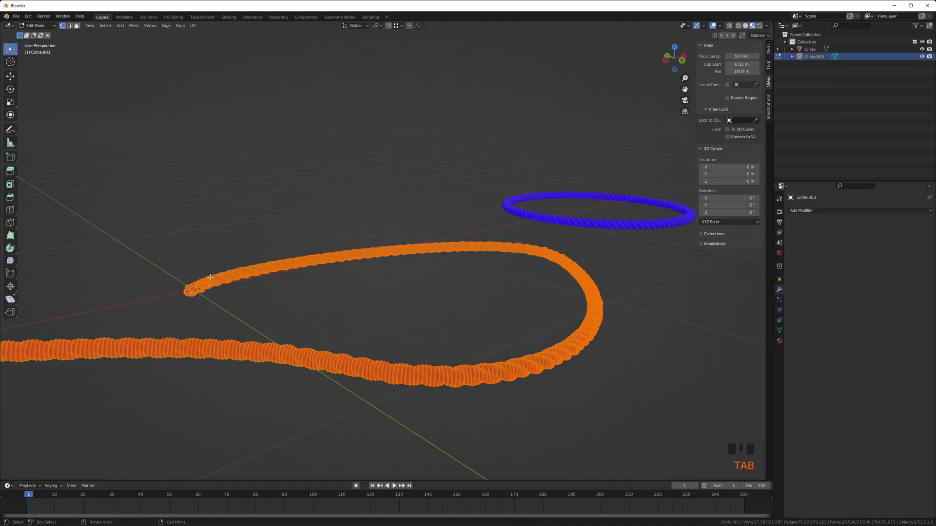
{"action": "key", "text": "a"}
{"action": "key", "text": "shift+n"}
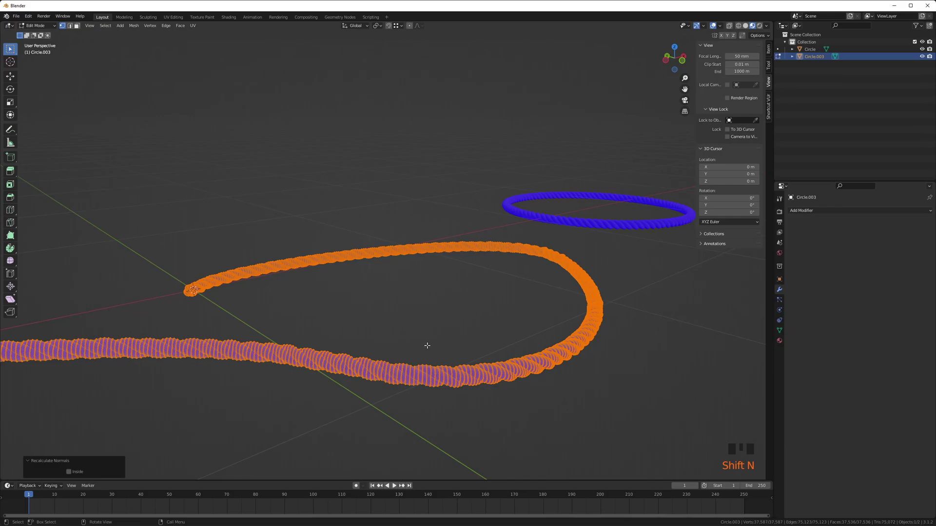
{"action": "key", "text": "Tab"}
{"action": "mouse_move", "coordinate": [540, 300]}
{"action": "middle_mouse_down"}
{"action": "mouse_move", "coordinate": [508, 302]}
{"action": "mouse_move", "coordinate": [536, 293]}
{"action": "mouse_move", "coordinate": [529, 286]}
{"action": "middle_mouse_up"}
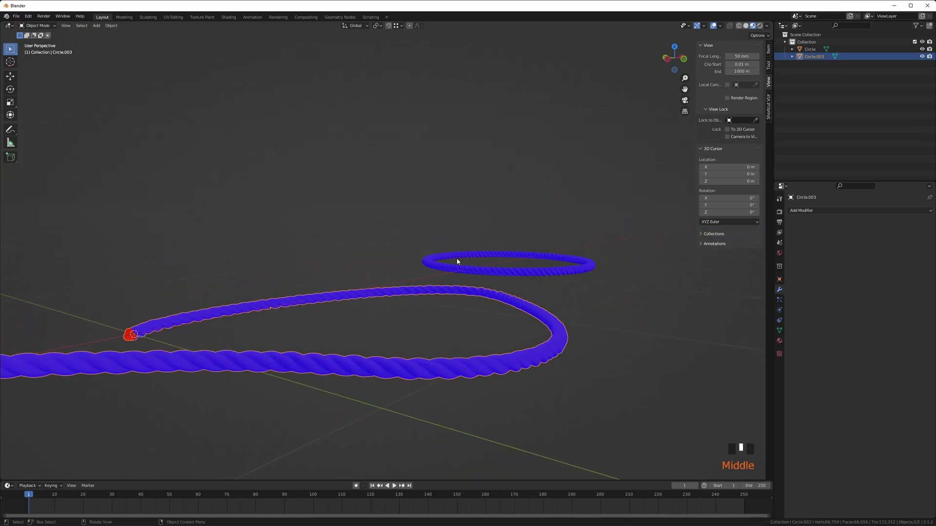
{"action": "left_click_drag", "start_coordinate": [393, 231], "coordinate": [516, 311]}
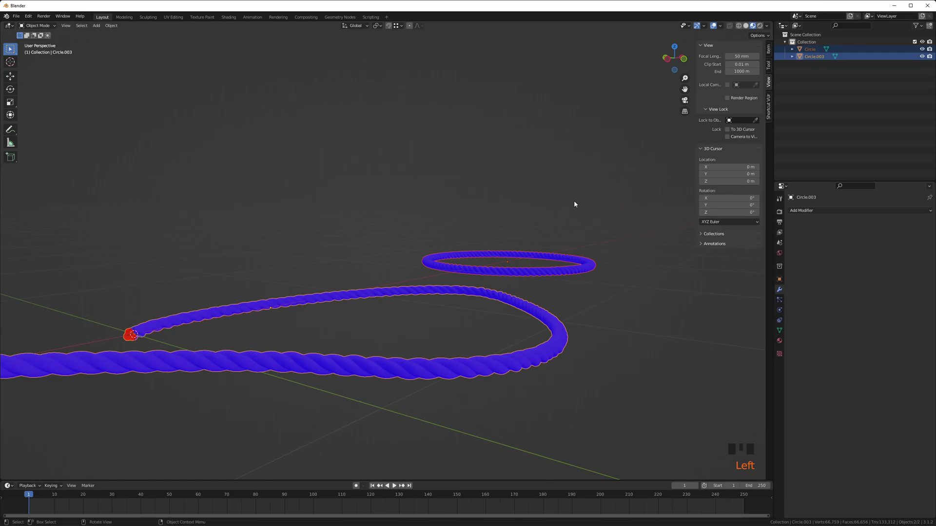
{"action": "left_click", "coordinate": [475, 296]}
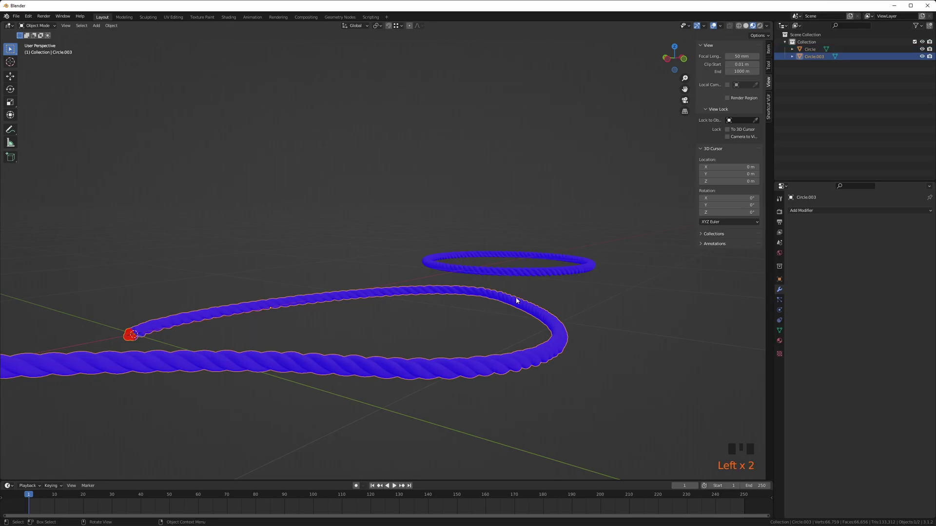
{"action": "middle_click_drag", "start_coordinate": [580, 331], "coordinate": [542, 345]}
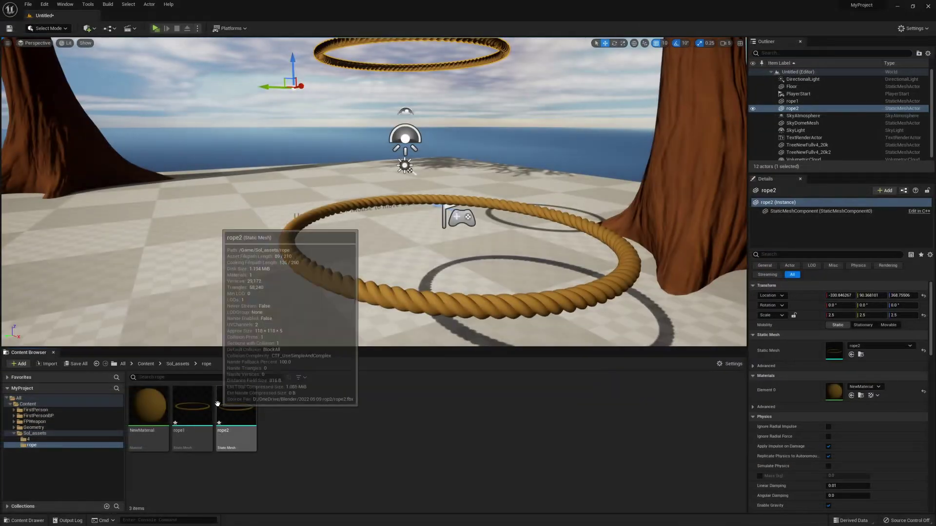
Switch to Unreal Engine and reimport the rope1 and rope2 static meshes together
{"action": "left_click", "coordinate": [192, 411], "text": "shift"}
{"action": "right_click", "coordinate": [222, 413]}
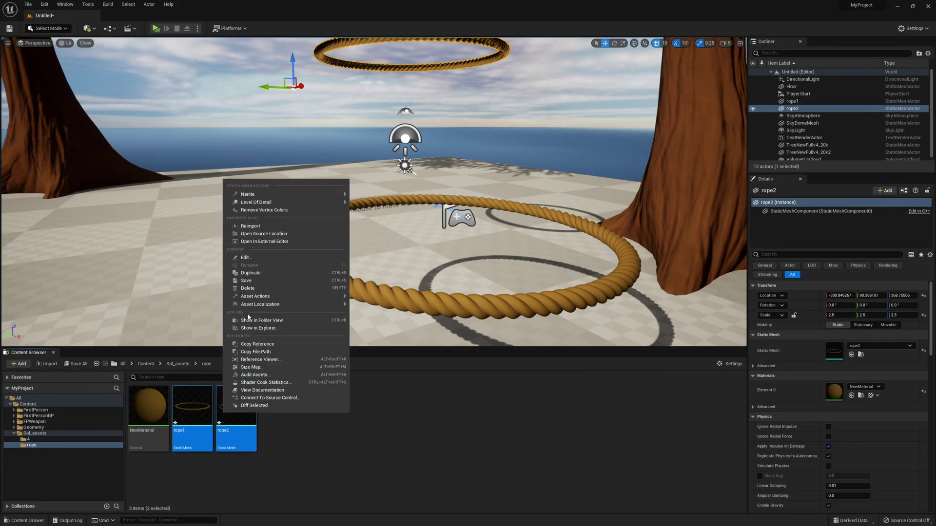
{"action": "left_click", "coordinate": [250, 226]}
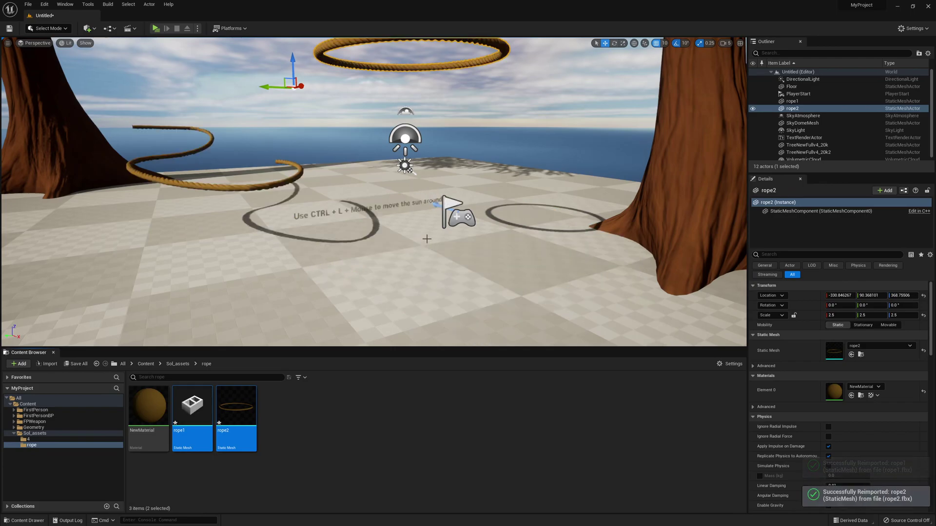
Inspect the reimported ropes in the level and walk around them in the play preview
{"action": "right_click_drag", "start_coordinate": [269, 213], "coordinate": [268, 201]}
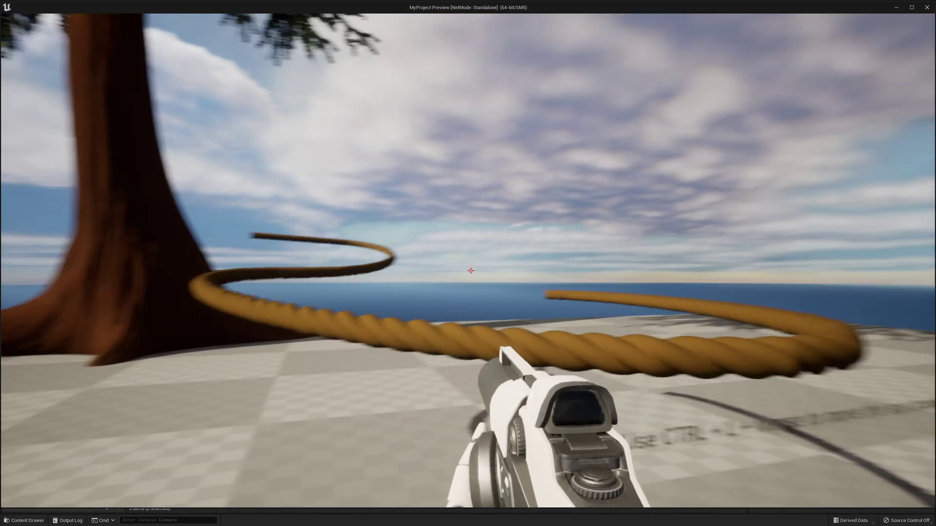
{"action": "key", "text": "s"}
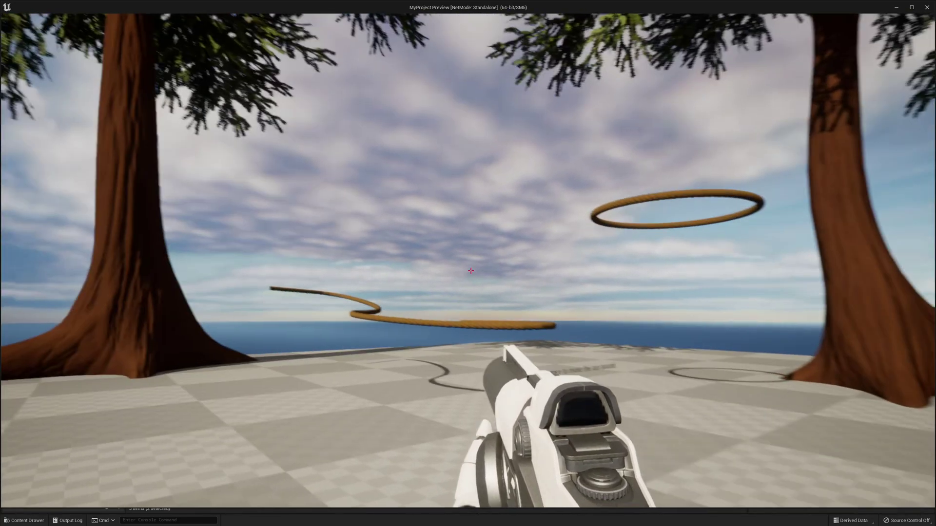
{"action": "key", "text": "w"}
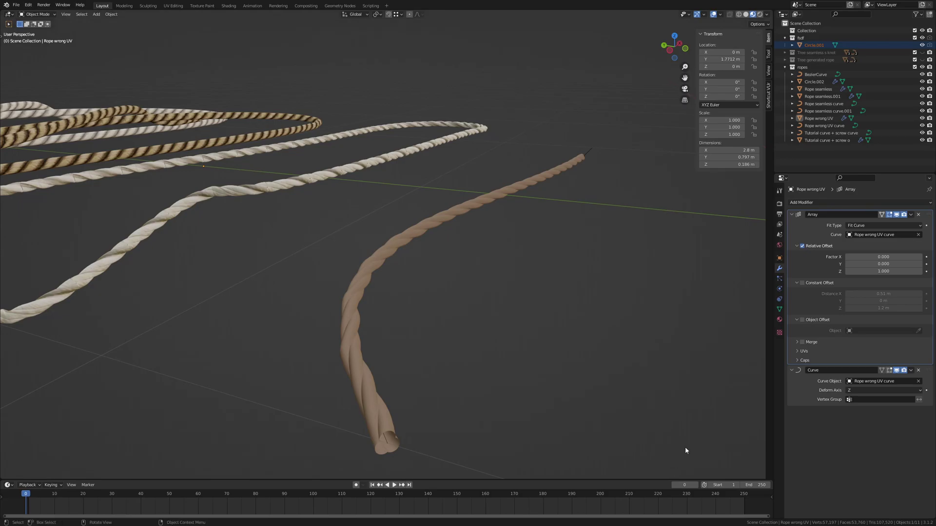
Switch back to Blender and examine the textured sample ropes and the plain brown twisted ropes up close
{"action": "middle_click_drag", "start_coordinate": [282, 138], "coordinate": [406, 212]}
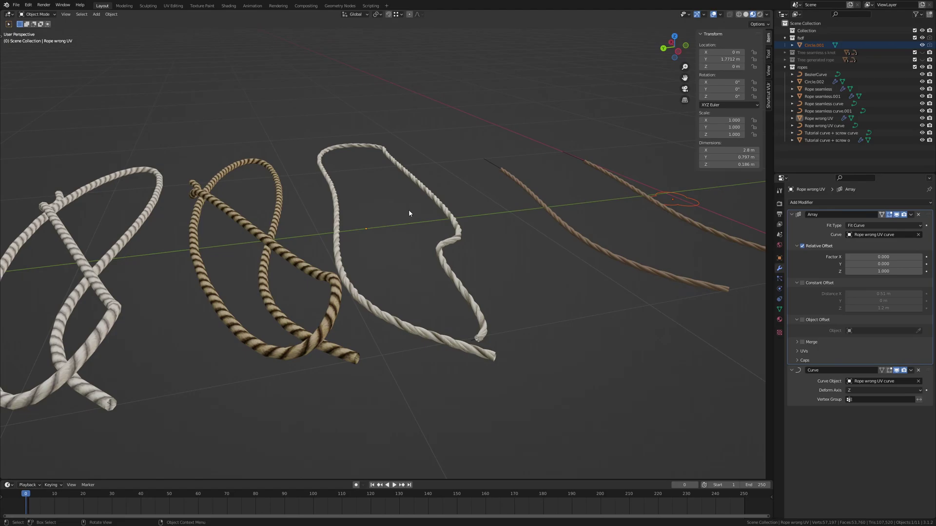
{"action": "middle_click_drag", "start_coordinate": [654, 266], "coordinate": [460, 324]}
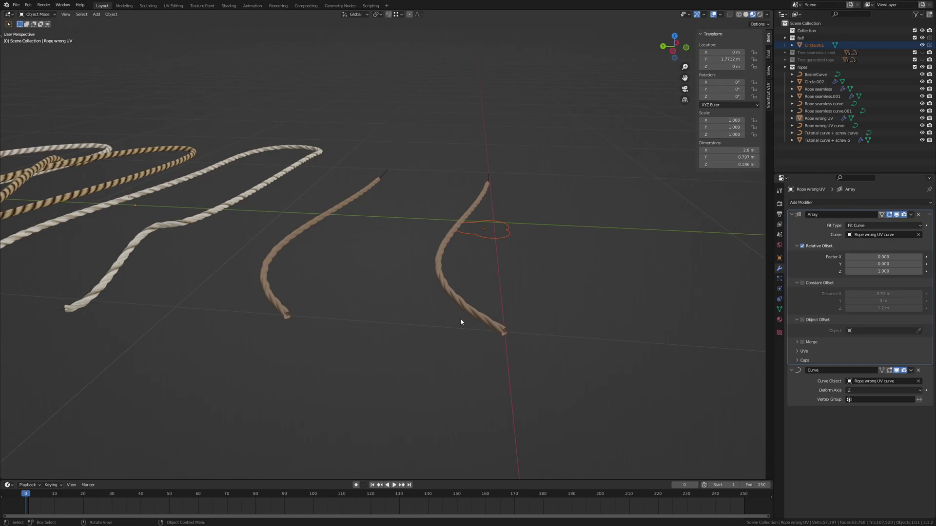
{"action": "scroll", "coordinate": [460, 321], "scroll_direction": "up", "scroll_amount": 3}
{"action": "middle_click_drag", "start_coordinate": [543, 345], "coordinate": [485, 344], "text": "shift"}
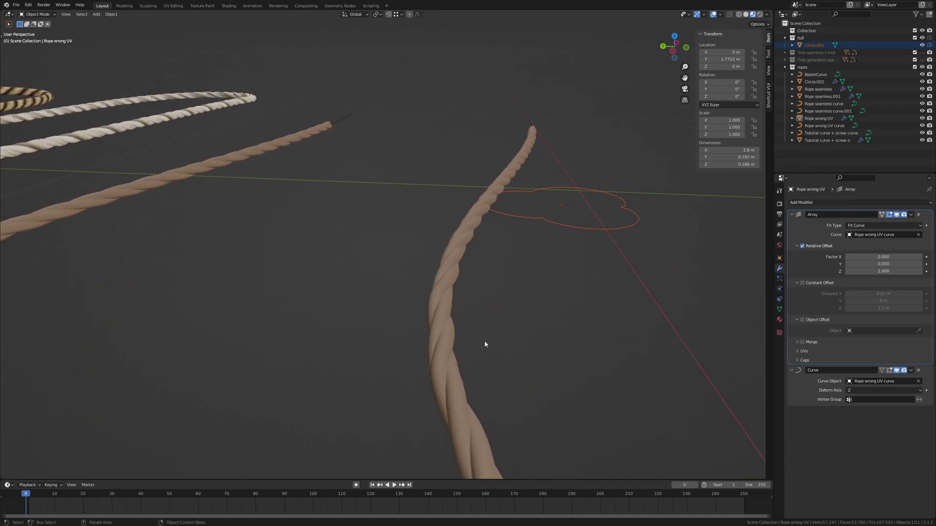
{"action": "middle_click_drag", "start_coordinate": [461, 313], "coordinate": [439, 271]}
{"action": "scroll", "coordinate": [473, 297], "scroll_direction": "up", "scroll_amount": 2}
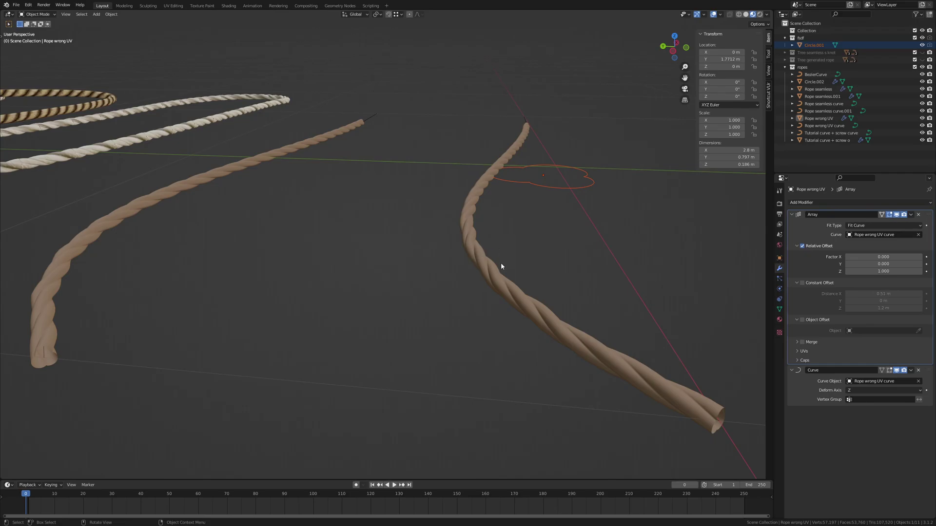
Select the bare brown twisted rope near the origin and review its modifiers and material settings
{"action": "scroll", "coordinate": [501, 267], "scroll_direction": "down", "scroll_amount": 3}
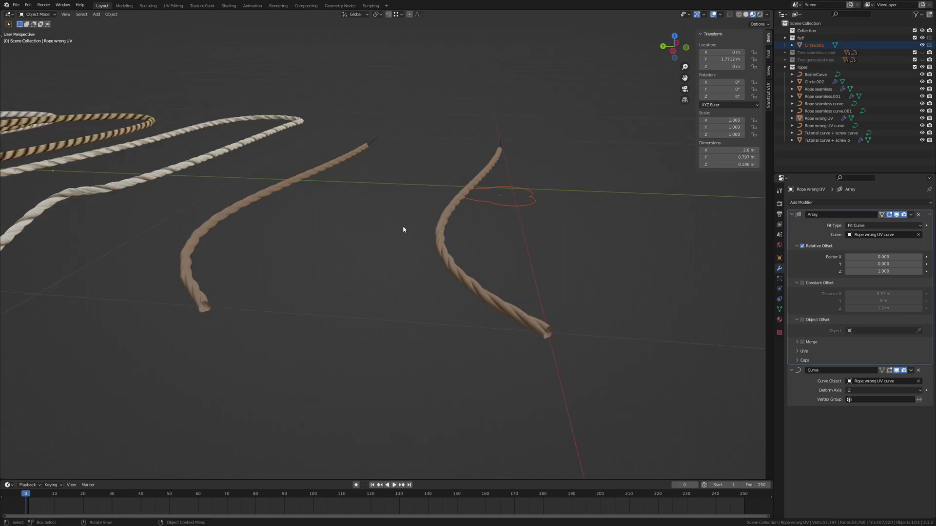
{"action": "scroll", "coordinate": [432, 263], "scroll_direction": "up", "scroll_amount": 2}
{"action": "scroll", "coordinate": [483, 283], "scroll_direction": "up", "scroll_amount": 3}
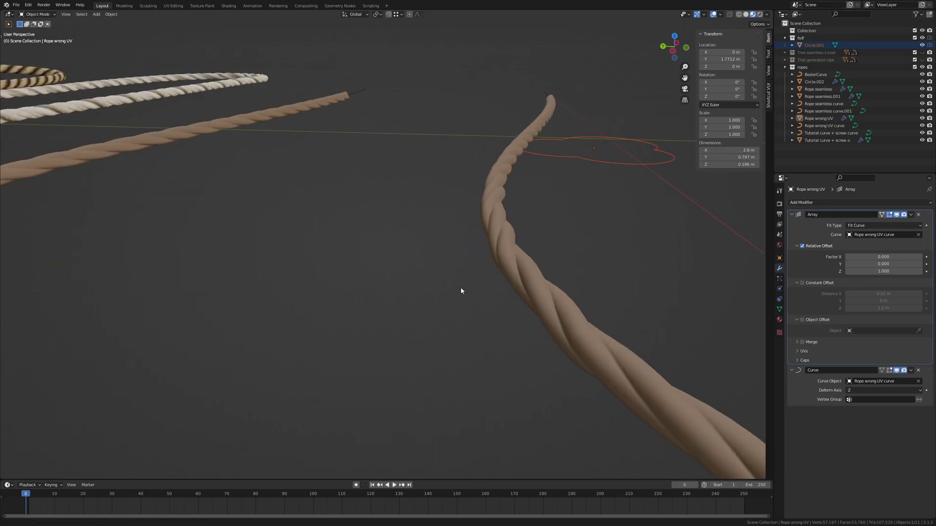
{"action": "middle_click_drag", "start_coordinate": [433, 292], "coordinate": [459, 224]}
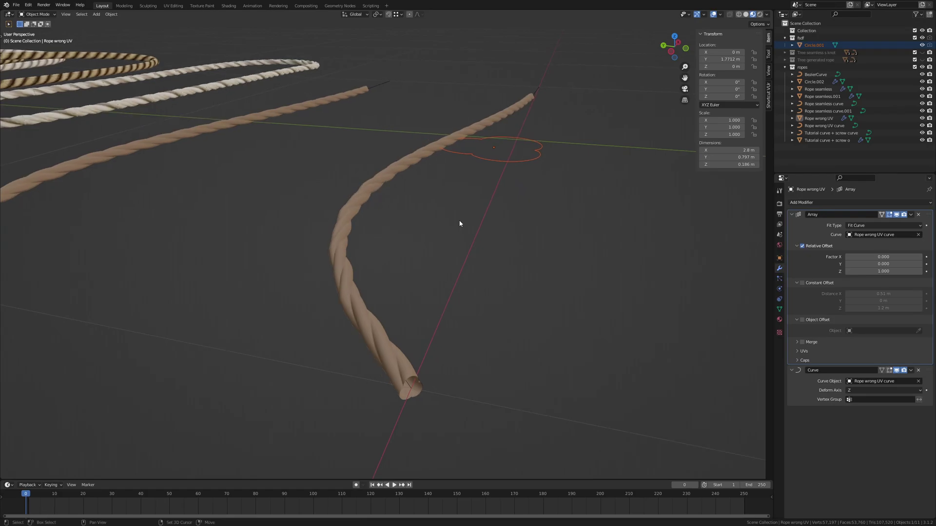
{"action": "left_click", "coordinate": [378, 352]}
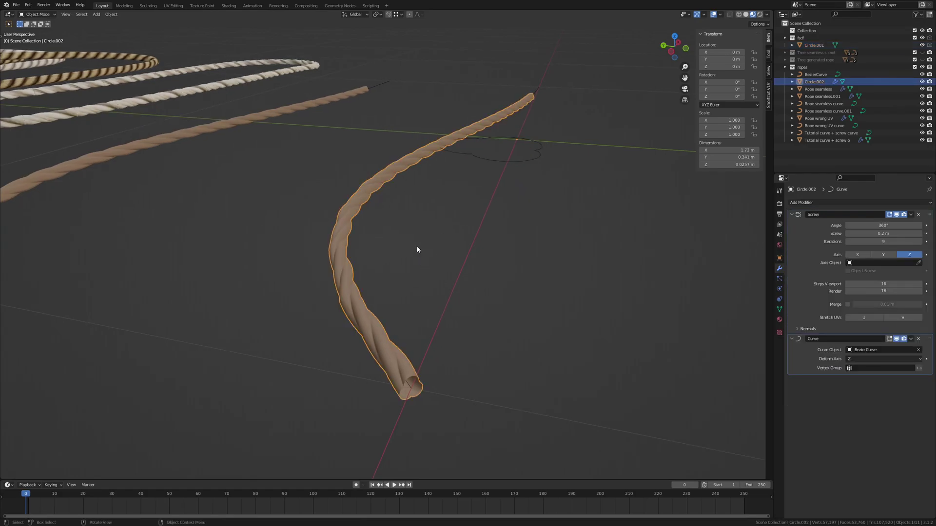
{"action": "middle_click_drag", "start_coordinate": [438, 241], "coordinate": [445, 236]}
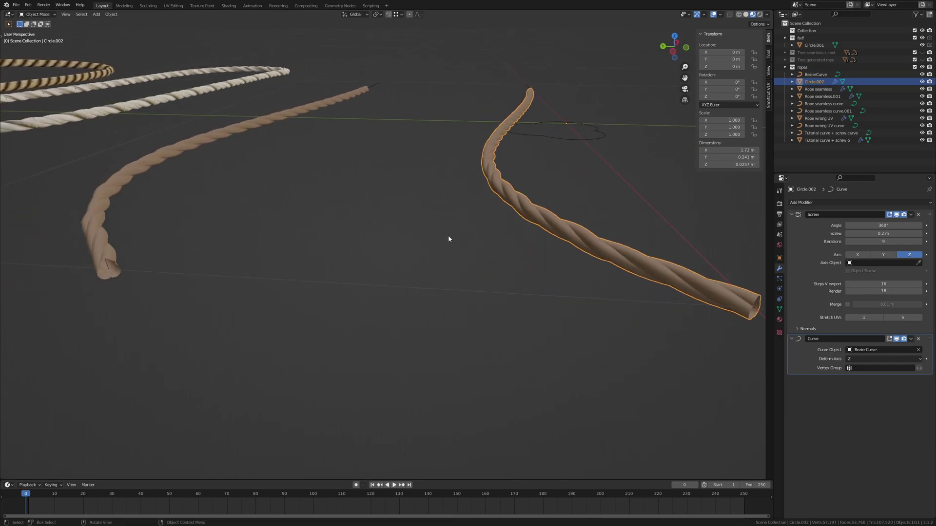
{"action": "left_click", "coordinate": [779, 319]}
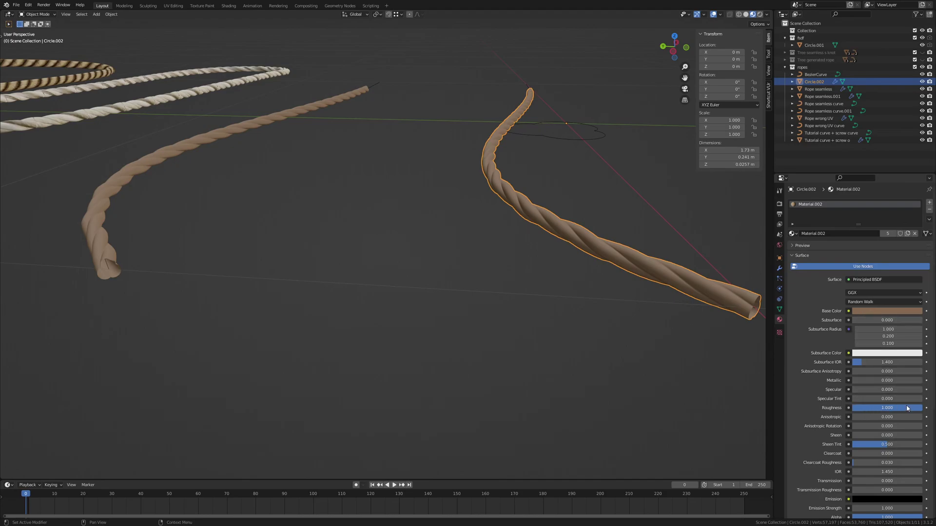
{"action": "middle_click_drag", "start_coordinate": [714, 322], "coordinate": [652, 315]}
{"action": "middle_click_drag", "start_coordinate": [588, 290], "coordinate": [527, 317], "text": "shift"}
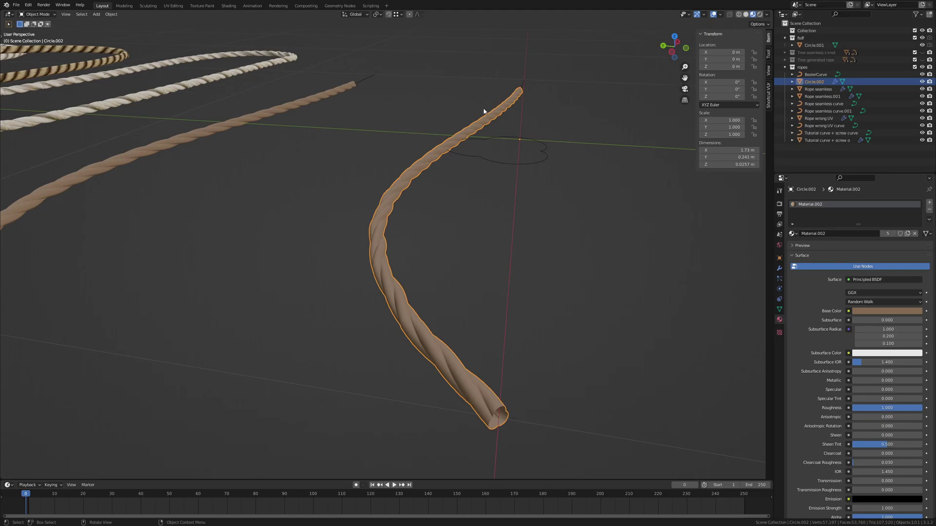
Examine the striped and white textured sample ropes up close for comparison
{"action": "scroll", "coordinate": [390, 278], "scroll_direction": "down", "scroll_amount": 5}
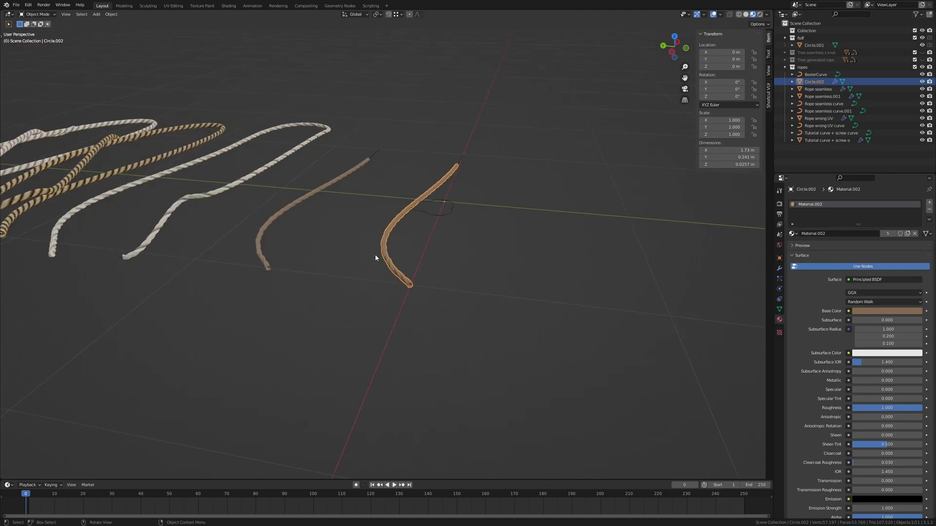
{"action": "middle_click_drag", "start_coordinate": [352, 227], "coordinate": [379, 328], "text": "shift"}
{"action": "scroll", "coordinate": [379, 328], "scroll_direction": "up", "scroll_amount": 3}
{"action": "middle_click_drag", "start_coordinate": [266, 288], "coordinate": [390, 298], "text": "shift"}
{"action": "middle_click_drag", "start_coordinate": [185, 269], "coordinate": [336, 271], "text": "shift"}
{"action": "mouse_move", "coordinate": [222, 288]}
{"action": "middle_mouse_down", "text": "shift"}
{"action": "mouse_move", "coordinate": [363, 259]}
{"action": "mouse_move", "coordinate": [341, 289]}
{"action": "mouse_move", "coordinate": [316, 289]}
{"action": "middle_mouse_up", "text": "shift"}
{"action": "scroll", "coordinate": [355, 347], "scroll_direction": "up", "scroll_amount": 3}
{"action": "scroll", "coordinate": [361, 317], "scroll_direction": "down", "scroll_amount": 5}
{"action": "scroll", "coordinate": [368, 290], "scroll_direction": "up", "scroll_amount": 2}
{"action": "scroll", "coordinate": [331, 304], "scroll_direction": "up", "scroll_amount": 2}
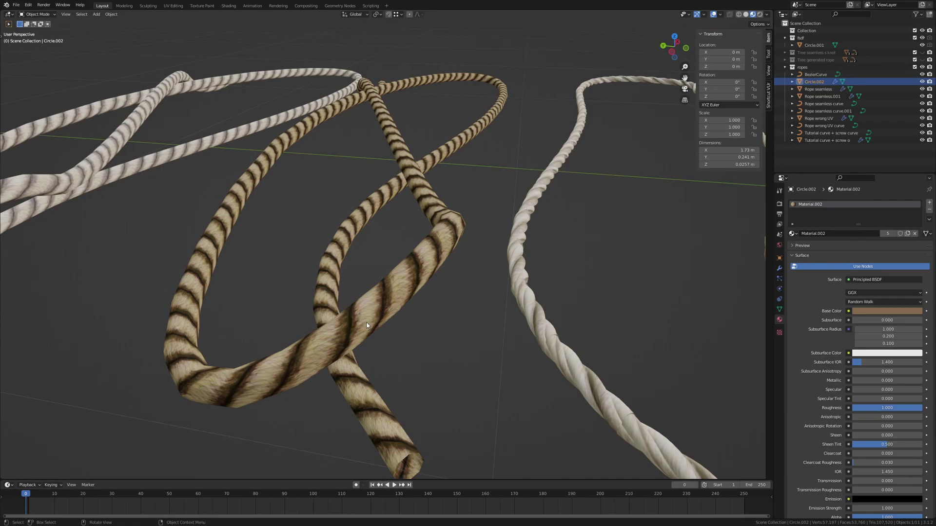
{"action": "scroll", "coordinate": [371, 319], "scroll_direction": "down", "scroll_amount": 3}
{"action": "scroll", "coordinate": [383, 269], "scroll_direction": "up", "scroll_amount": 1}
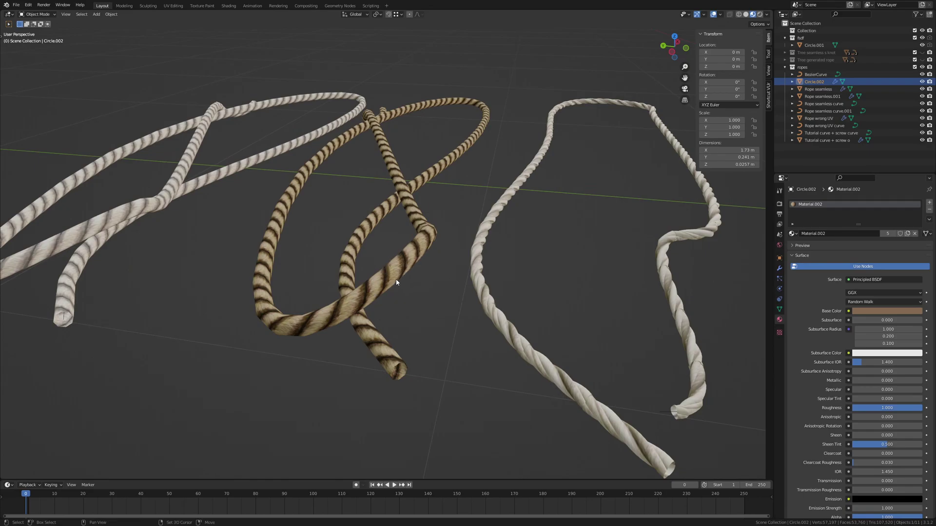
{"action": "scroll", "coordinate": [470, 345], "scroll_direction": "down", "scroll_amount": 2}
{"action": "middle_click_drag", "start_coordinate": [470, 344], "coordinate": [338, 324], "text": "shift"}
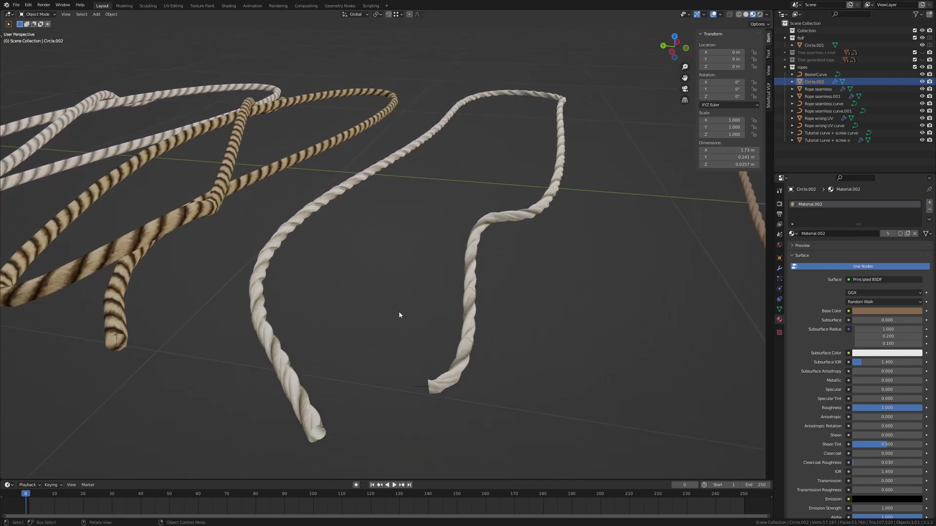
Return to the selected plain brown rope and examine its twisted surface and open end
{"action": "scroll", "coordinate": [532, 310], "scroll_direction": "down", "scroll_amount": 3}
{"action": "scroll", "coordinate": [532, 311], "scroll_direction": "down", "scroll_amount": 2}
{"action": "middle_click_drag", "start_coordinate": [531, 310], "coordinate": [454, 278], "text": "shift"}
{"action": "scroll", "coordinate": [481, 260], "scroll_direction": "up", "scroll_amount": 6}
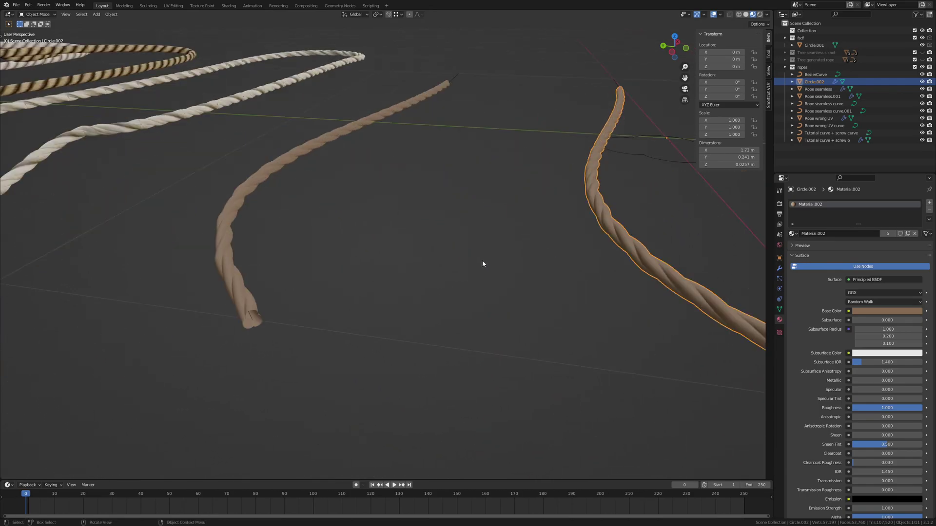
{"action": "middle_click_drag", "start_coordinate": [531, 274], "coordinate": [441, 261], "text": "shift"}
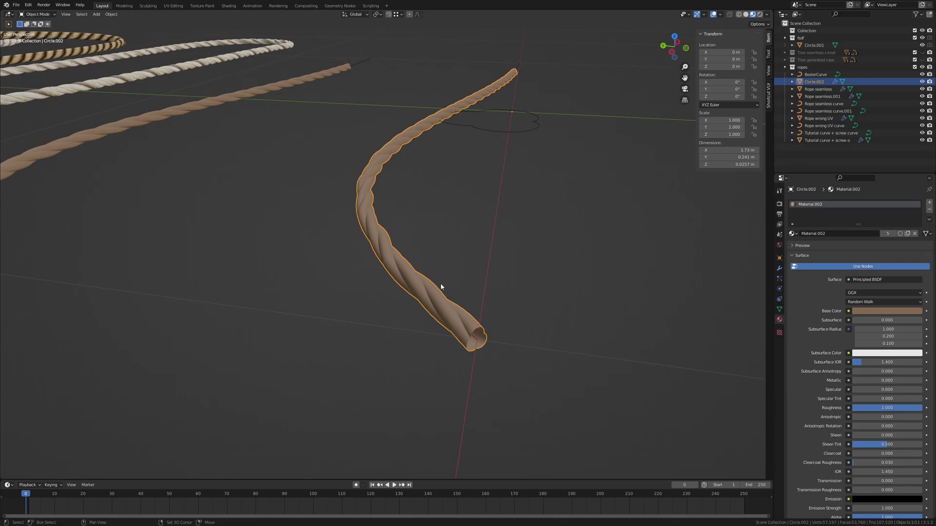
{"action": "middle_click_drag", "start_coordinate": [427, 317], "coordinate": [423, 323], "text": "shift"}
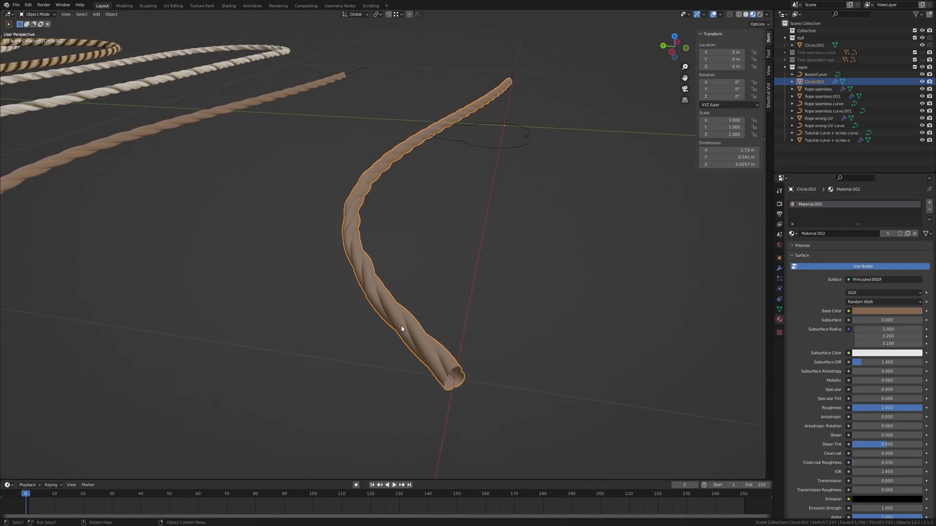
{"action": "middle_click_drag", "start_coordinate": [389, 286], "coordinate": [479, 319], "text": "shift"}
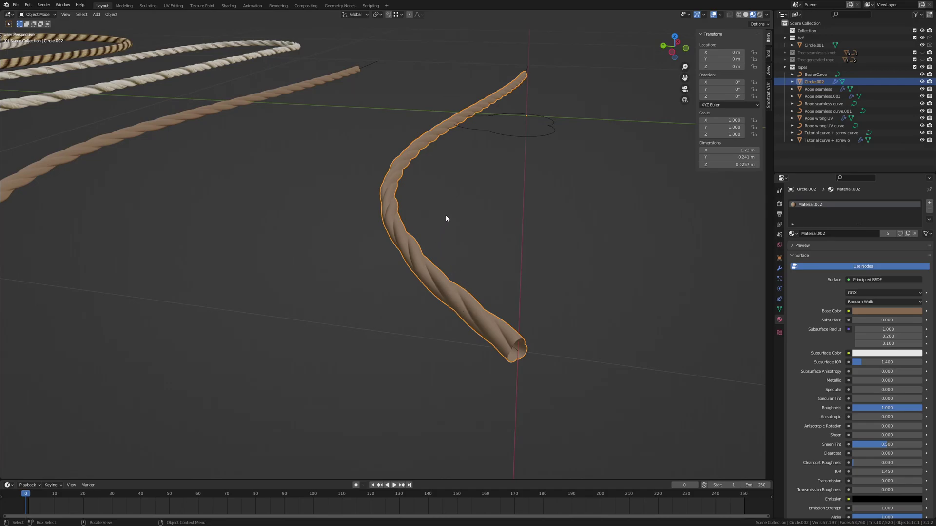
{"action": "middle_click_drag", "start_coordinate": [452, 163], "coordinate": [438, 203]}
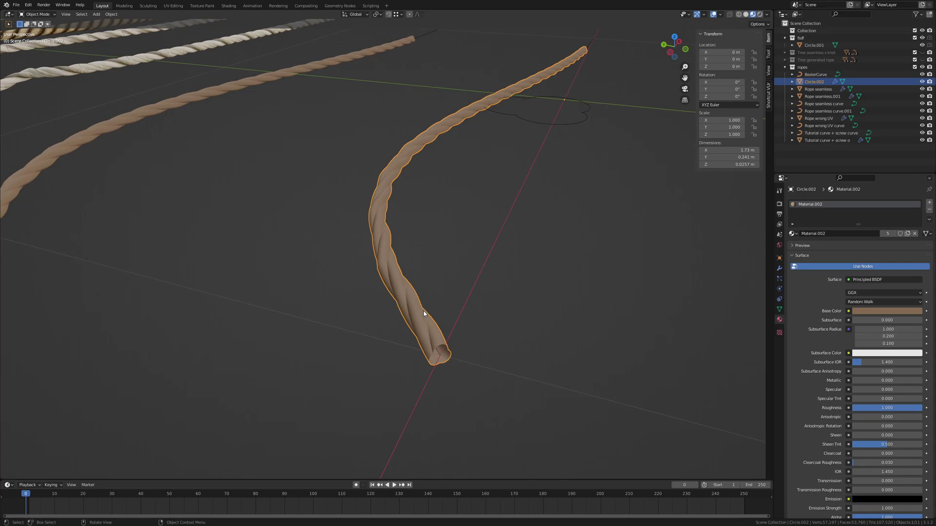
{"action": "mouse_move", "coordinate": [416, 223]}
{"action": "middle_mouse_down", "text": "shift"}
{"action": "mouse_move", "coordinate": [397, 241]}
{"action": "mouse_move", "coordinate": [415, 219]}
{"action": "middle_mouse_up", "text": "shift"}
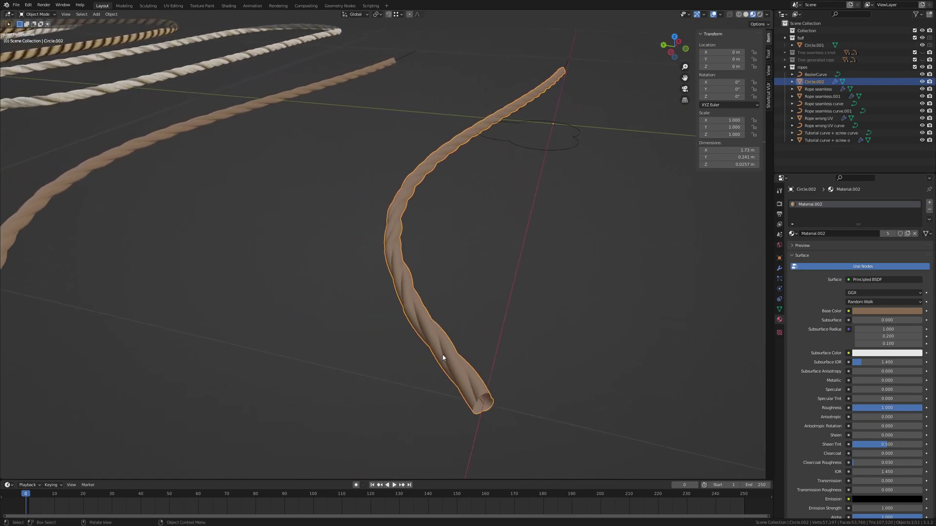
{"action": "mouse_move", "coordinate": [446, 278]}
{"action": "middle_mouse_down"}
{"action": "mouse_move", "coordinate": [463, 265]}
{"action": "mouse_move", "coordinate": [441, 276]}
{"action": "middle_mouse_up"}
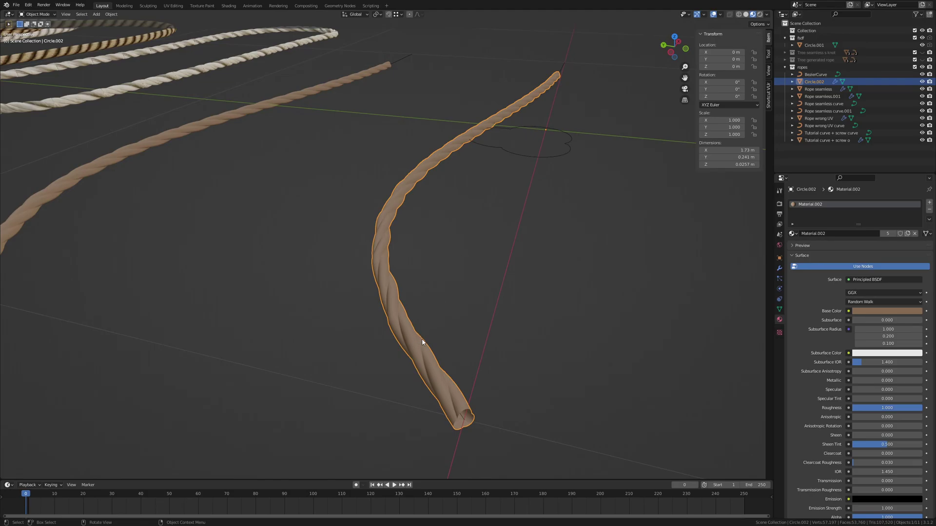
Enter edit mode on the selected brown rope and examine its base profile and straight screw form
{"action": "key", "text": "Tab"}
{"action": "middle_click_drag", "start_coordinate": [554, 157], "coordinate": [438, 319]}
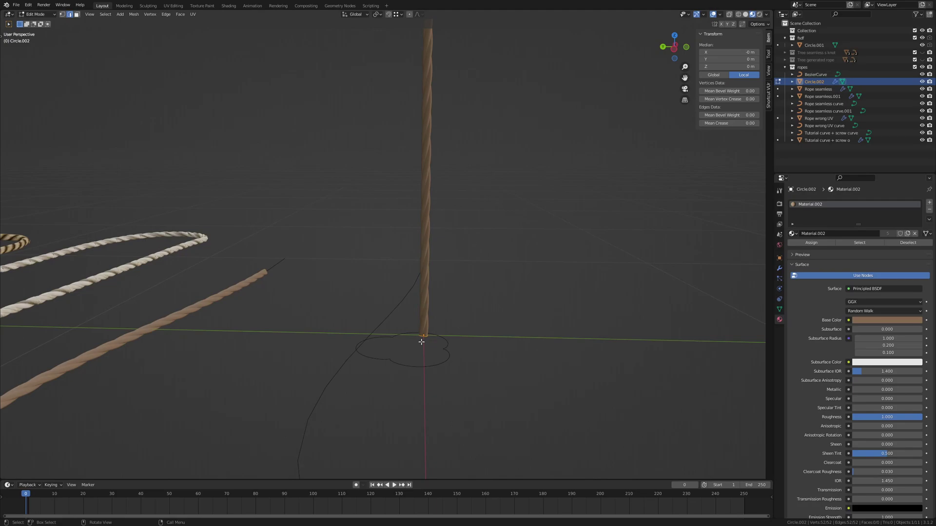
{"action": "scroll", "coordinate": [427, 348], "scroll_direction": "up", "scroll_amount": 3}
{"action": "scroll", "coordinate": [476, 353], "scroll_direction": "down", "scroll_amount": 1}
{"action": "middle_click_drag", "start_coordinate": [463, 355], "coordinate": [435, 309], "text": "shift"}
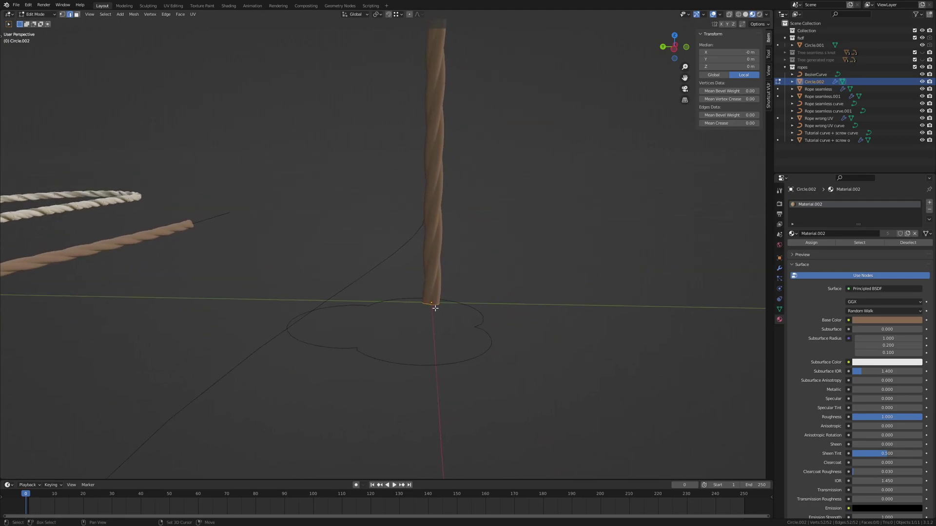
{"action": "left_click", "coordinate": [433, 304]}
{"action": "left_click", "coordinate": [385, 394]}
Return to object mode and hide the large flower-shaped profile outline beside the brown rope
{"action": "key", "text": "Tab"}
{"action": "left_click_drag", "start_coordinate": [372, 344], "coordinate": [393, 351]}
{"action": "key", "text": "h"}
{"action": "scroll", "coordinate": [373, 309], "scroll_direction": "down", "scroll_amount": 3}
{"action": "middle_click_drag", "start_coordinate": [372, 308], "coordinate": [395, 279], "text": "shift"}
Apply the Screw modifier and the Curve modifier of the curved brown rope near the origin
{"action": "left_click", "coordinate": [372, 323]}
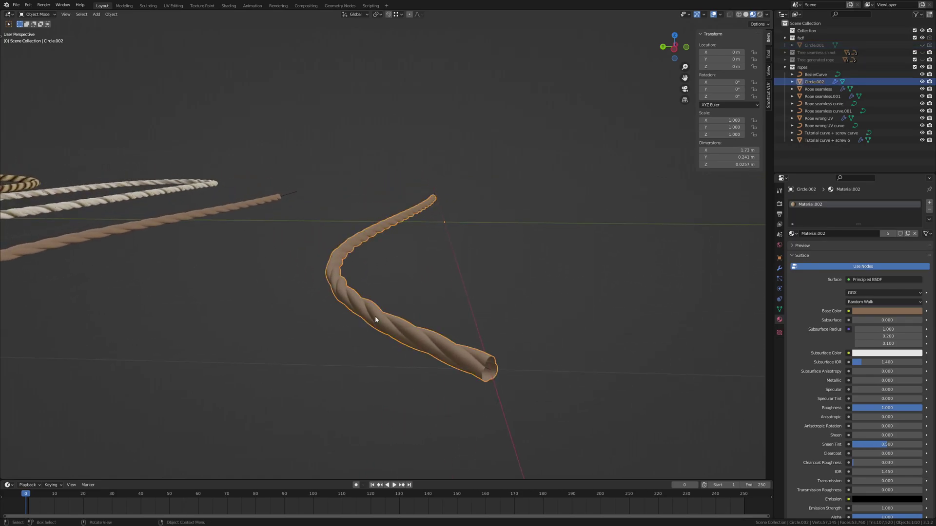
{"action": "left_click", "coordinate": [779, 268]}
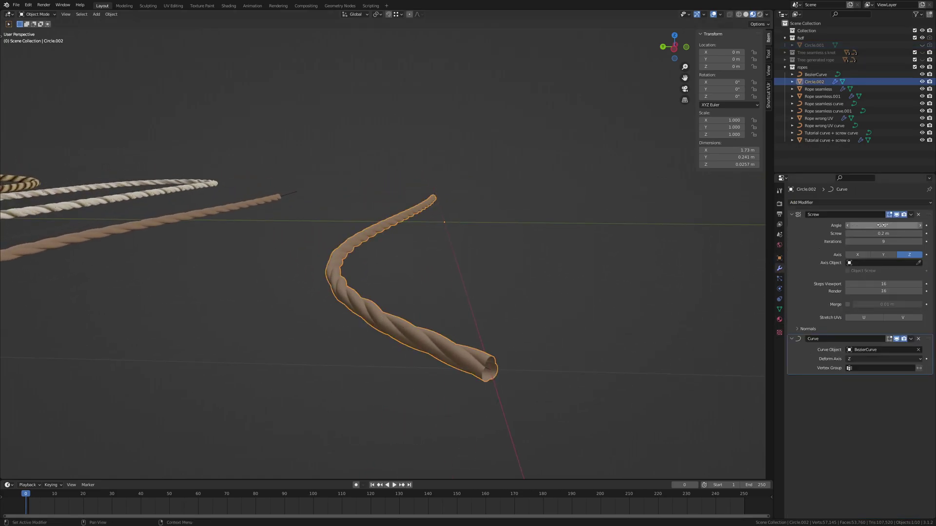
{"action": "left_click", "coordinate": [910, 215]}
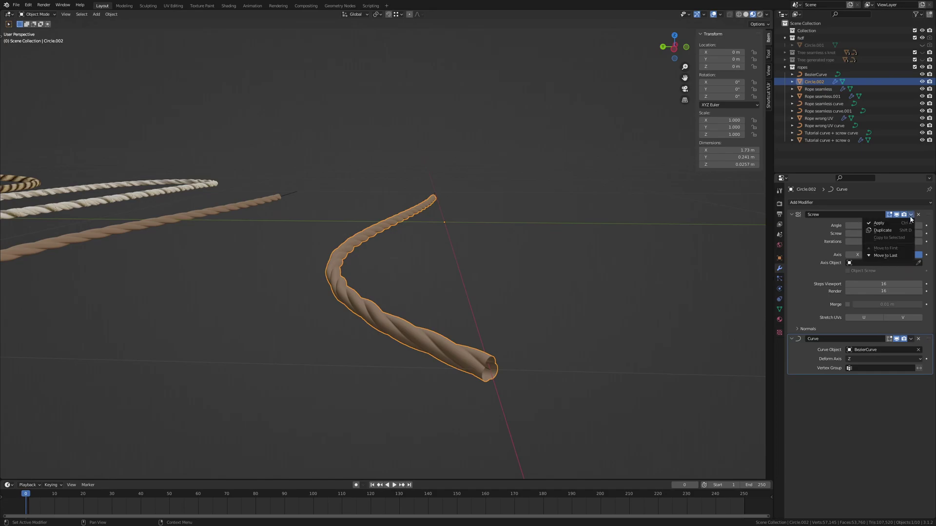
{"action": "left_click", "coordinate": [905, 227]}
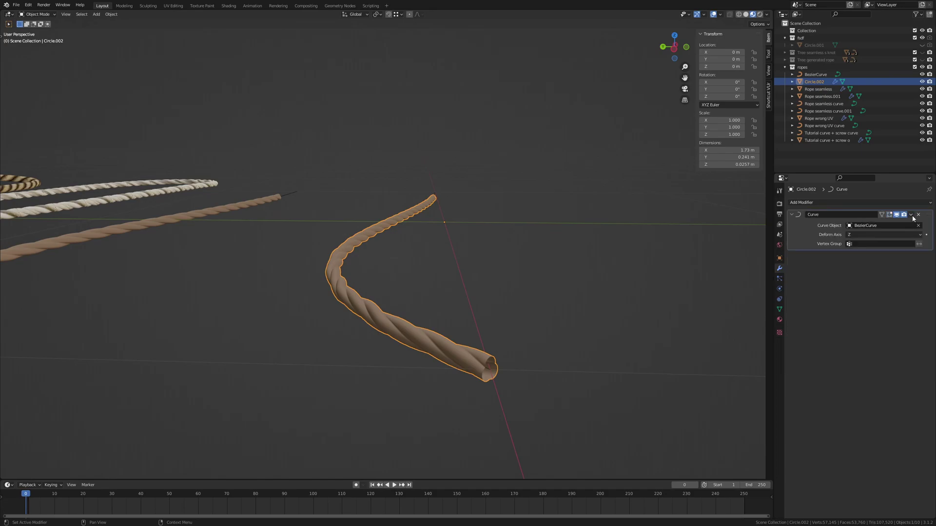
{"action": "left_click", "coordinate": [911, 215]}
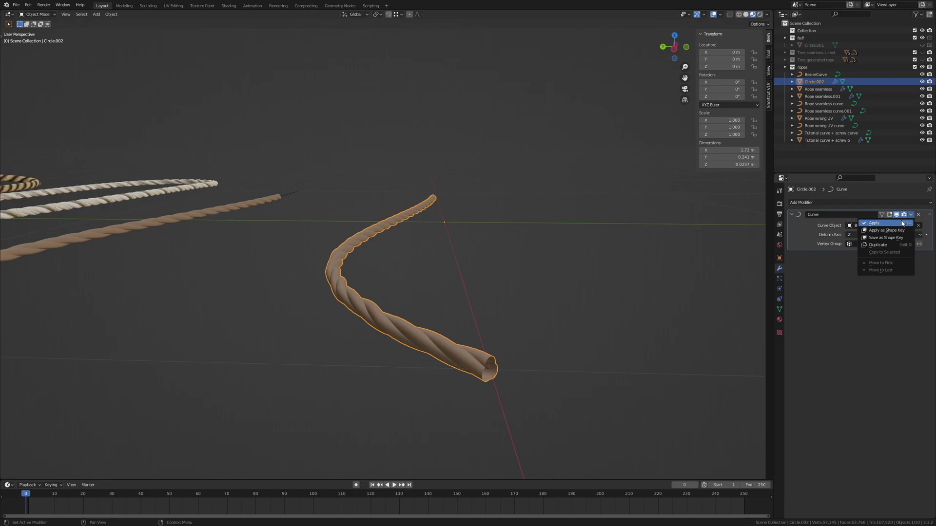
{"action": "left_click", "coordinate": [899, 223]}
Delete the Bezier curve that guided the brown rope and check the rope's mesh in edit mode
{"action": "left_click", "coordinate": [492, 371]}
{"action": "key", "text": "x"}
{"action": "left_click", "coordinate": [487, 372]}
{"action": "left_click", "coordinate": [449, 359]}
{"action": "key", "text": "Tab"}
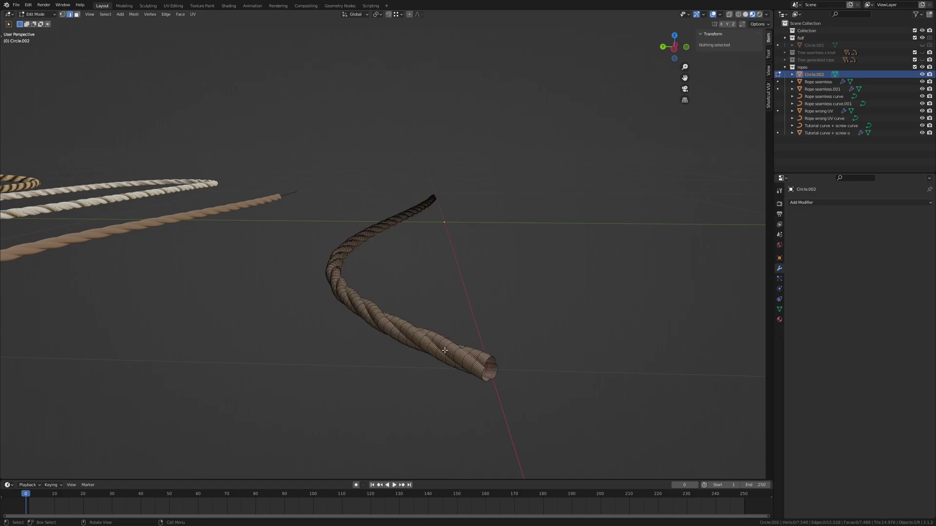
{"action": "key", "text": "Tab"}
Hide all other ropes and their curves, leaving only the applied brown rope selected for inspection
{"action": "scroll", "coordinate": [212, 277], "scroll_direction": "down", "scroll_amount": 3}
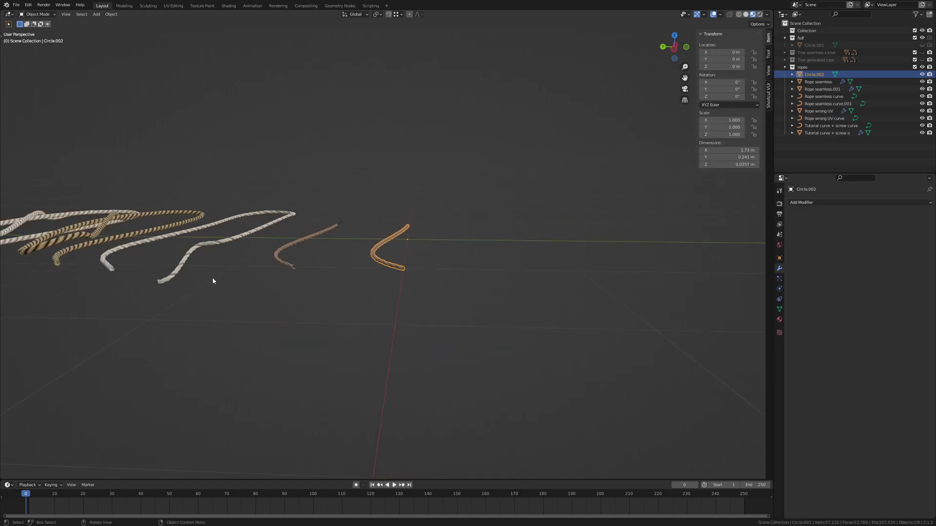
{"action": "scroll", "coordinate": [212, 277], "scroll_direction": "down", "scroll_amount": 2}
{"action": "left_click_drag", "start_coordinate": [106, 210], "coordinate": [337, 312]}
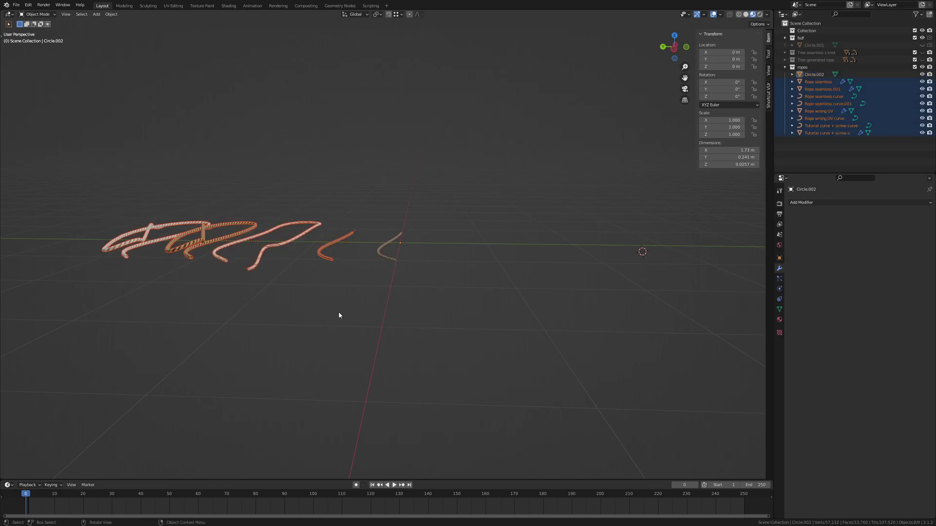
{"action": "key", "text": "h"}
{"action": "scroll", "coordinate": [393, 318], "scroll_direction": "up", "scroll_amount": 7}
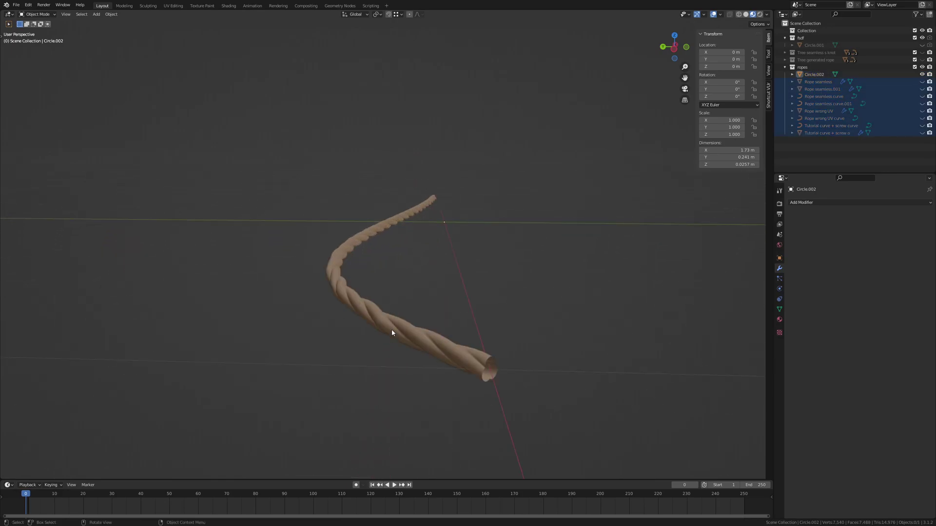
{"action": "left_click", "coordinate": [392, 334]}
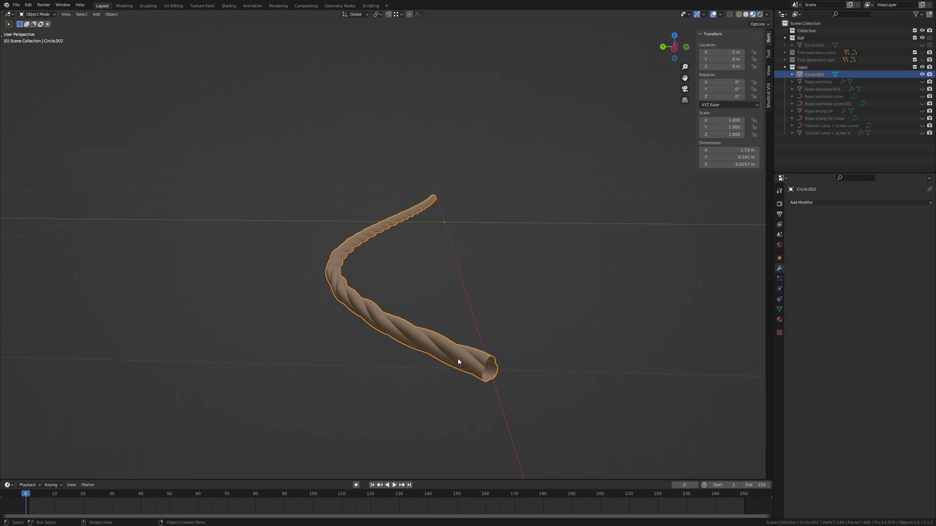
{"action": "middle_click_drag", "start_coordinate": [466, 299], "coordinate": [447, 332]}
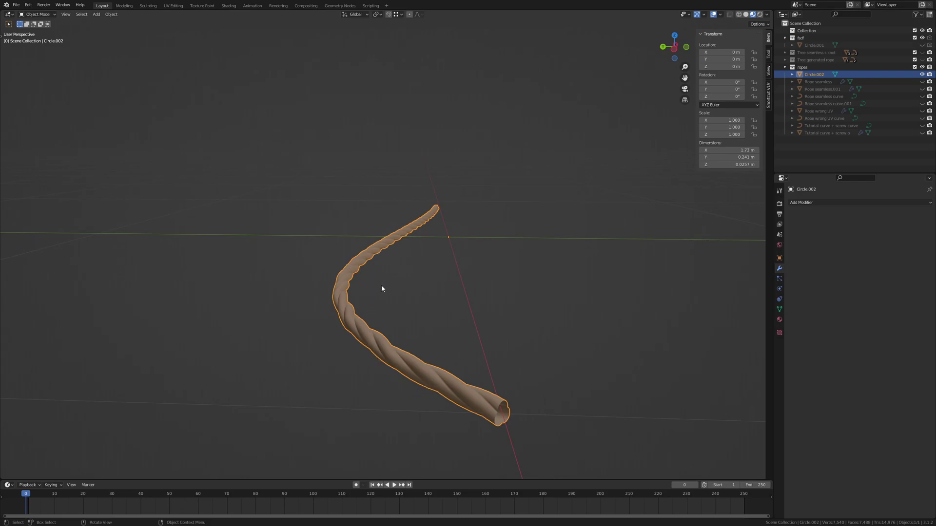
Unhide all objects and hide the two plain brown ropes together with the tutorial curve and the profile outline
{"action": "key", "text": "alt+h"}
{"action": "mouse_move", "coordinate": [302, 211]}
{"action": "middle_mouse_down"}
{"action": "mouse_move", "coordinate": [283, 223]}
{"action": "mouse_move", "coordinate": [317, 247]}
{"action": "mouse_move", "coordinate": [302, 212]}
{"action": "middle_mouse_up"}
{"action": "left_click_drag", "start_coordinate": [302, 212], "coordinate": [513, 345]}
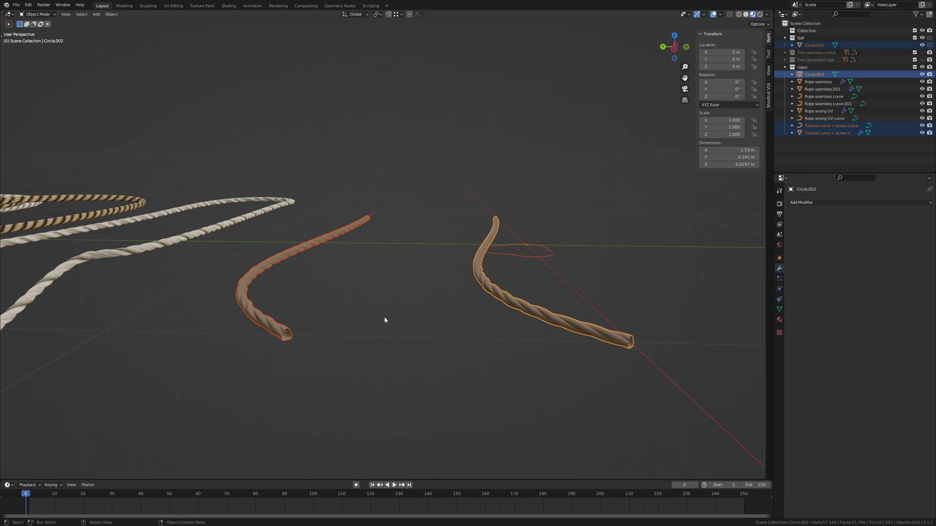
{"action": "key", "text": "h"}
Open the mesh of the white rope "Rope wrong UV" for editing and examine its UV layout in a widened UV editor
{"action": "middle_click_drag", "start_coordinate": [224, 259], "coordinate": [419, 336]}
{"action": "scroll", "coordinate": [427, 345], "scroll_direction": "up", "scroll_amount": 3}
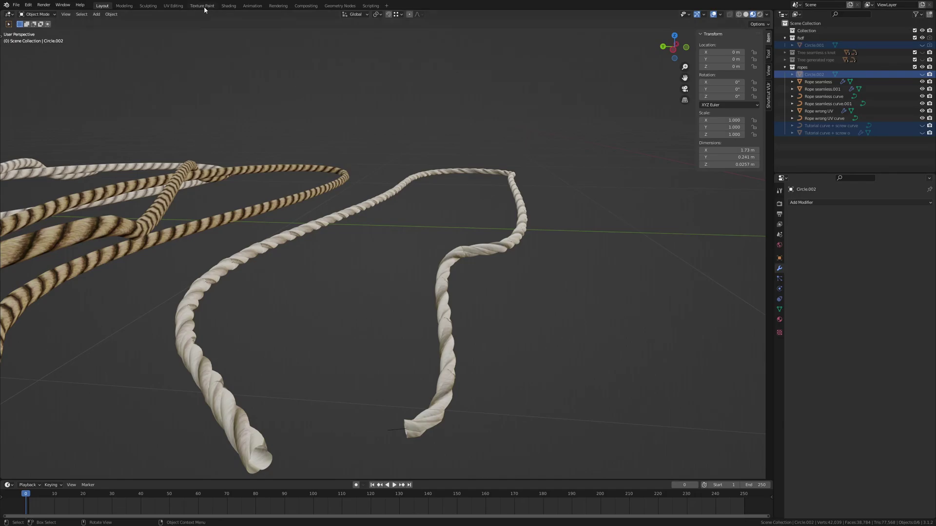
{"action": "left_click", "coordinate": [173, 6]}
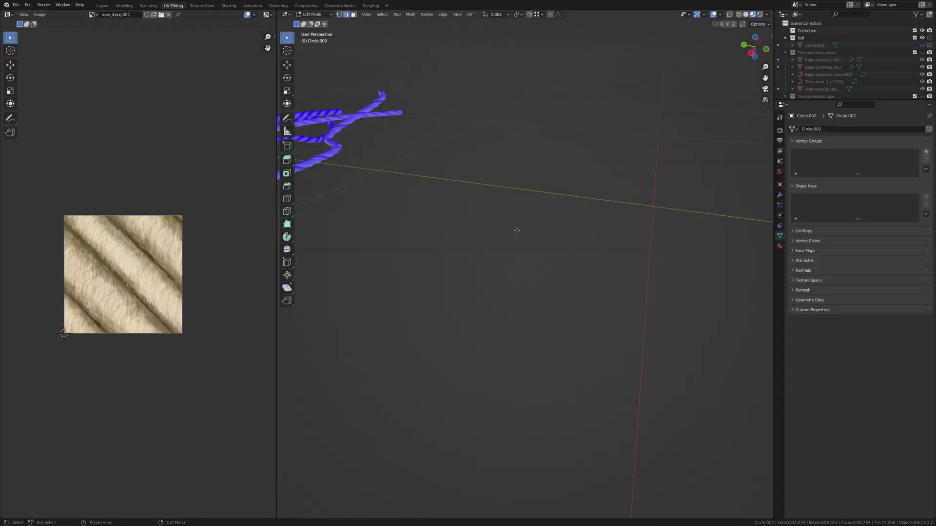
{"action": "middle_click_drag", "start_coordinate": [516, 213], "coordinate": [541, 247]}
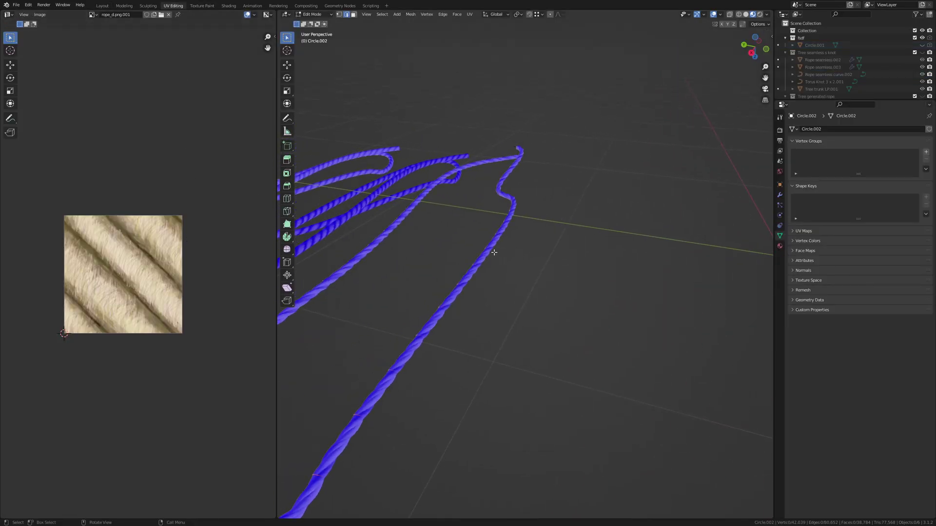
{"action": "scroll", "coordinate": [520, 252], "scroll_direction": "down", "scroll_amount": 2}
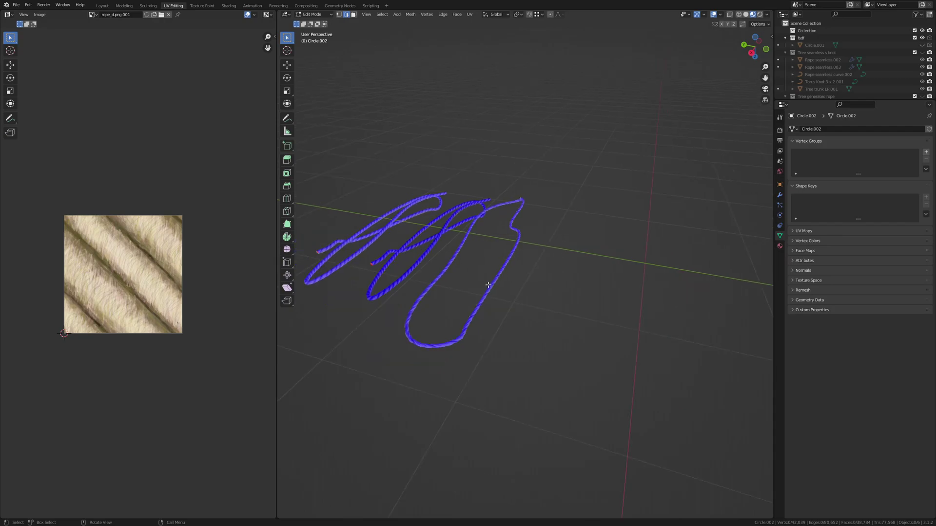
{"action": "key", "text": "alt+q"}
{"action": "middle_click_drag", "start_coordinate": [206, 333], "coordinate": [261, 337]}
{"action": "left_click_drag", "start_coordinate": [277, 341], "coordinate": [413, 359]}
{"action": "scroll", "coordinate": [243, 260], "scroll_direction": "up", "scroll_amount": 4}
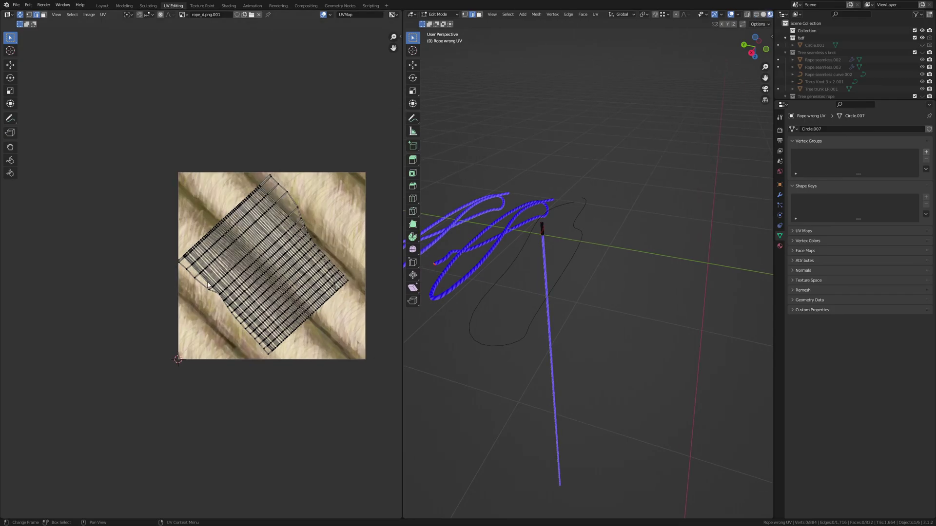
{"action": "middle_click_drag", "start_coordinate": [207, 317], "coordinate": [176, 332]}
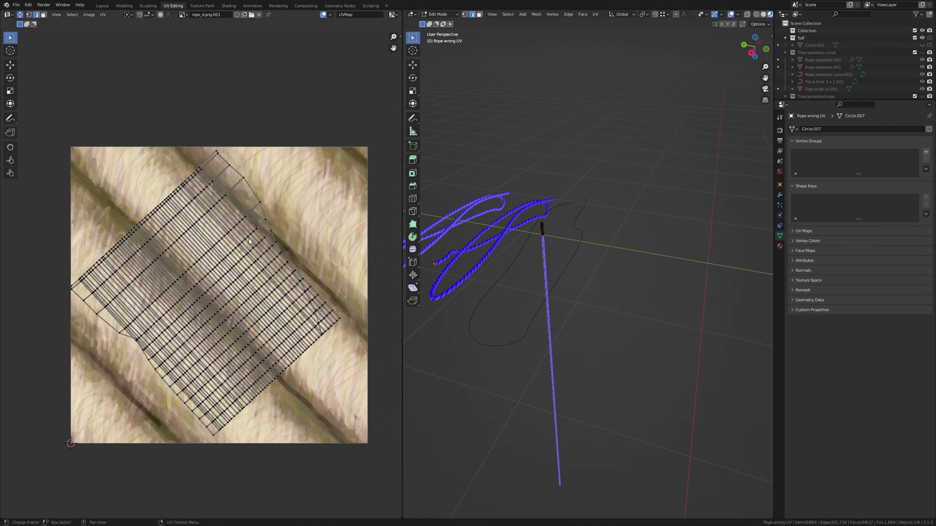
{"action": "left_click", "coordinate": [213, 155]}
{"action": "key", "text": "g"}
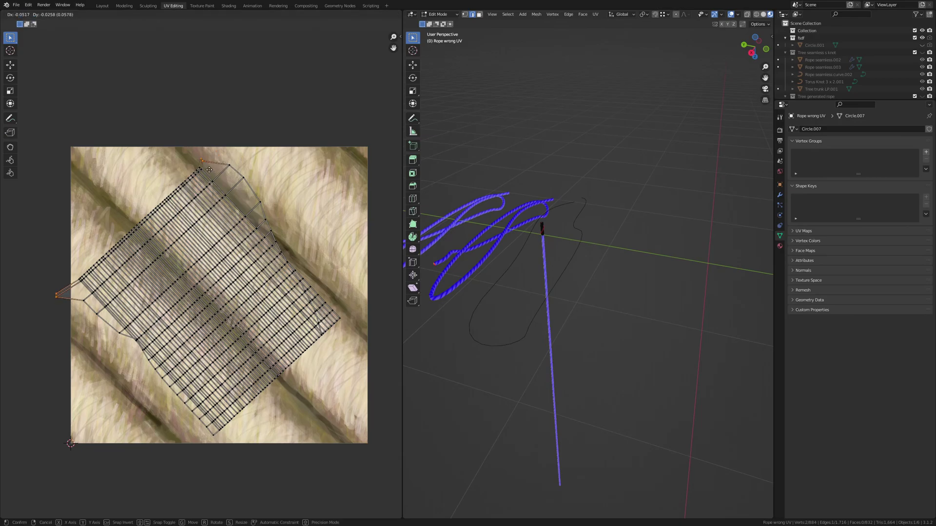
{"action": "right_click", "coordinate": [205, 150]}
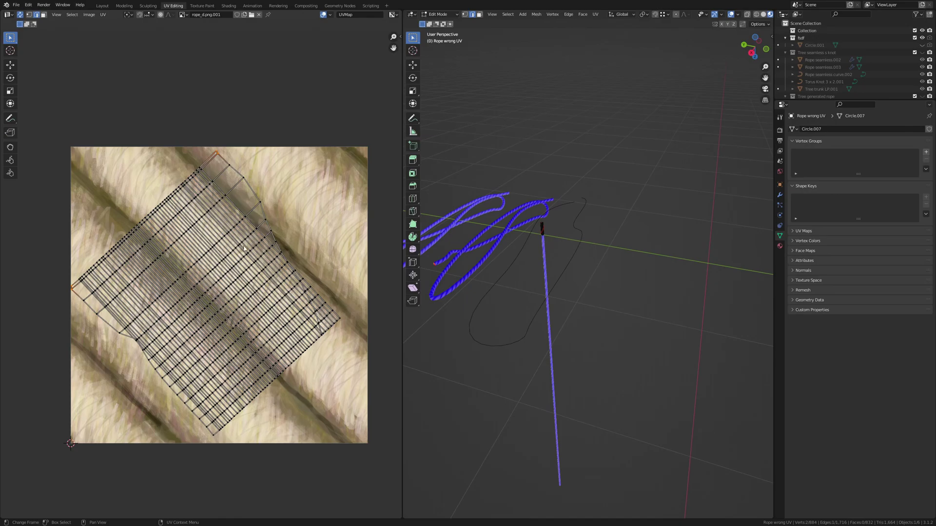
{"action": "mouse_move", "coordinate": [603, 304]}
{"action": "middle_mouse_down"}
{"action": "mouse_move", "coordinate": [592, 306]}
{"action": "mouse_move", "coordinate": [601, 305]}
{"action": "middle_mouse_up"}
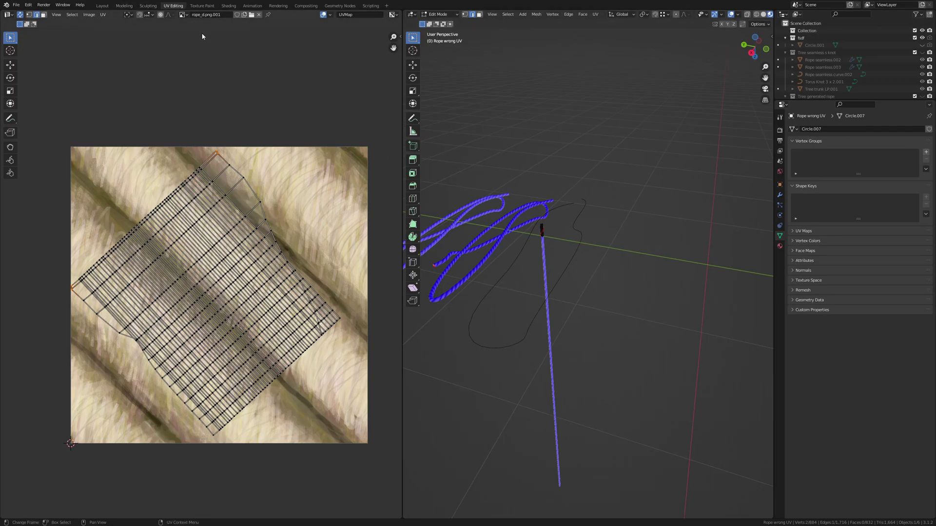
In the Layout workspace, set the Relative Offset Factor X of the white rope's Array modifier to 0.010 and inspect its segment joints
{"action": "left_click", "coordinate": [103, 5]}
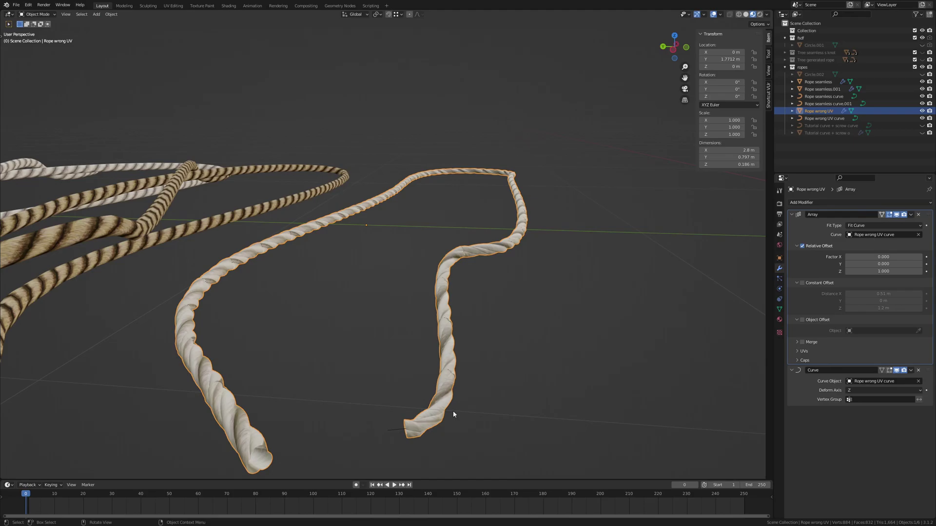
{"action": "scroll", "coordinate": [454, 414], "scroll_direction": "up", "scroll_amount": 5}
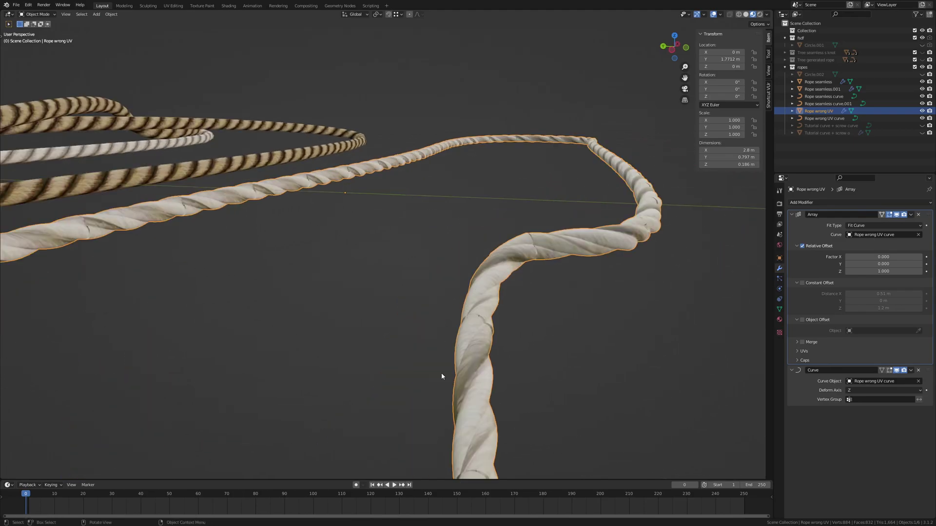
{"action": "scroll", "coordinate": [442, 374], "scroll_direction": "down", "scroll_amount": 6, "text": "shift"}
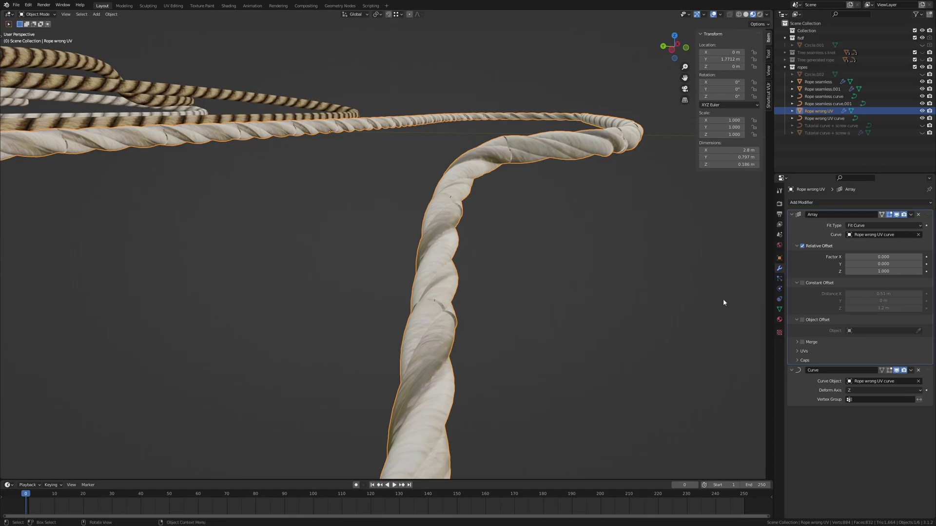
{"action": "mouse_move", "coordinate": [883, 257]}
{"action": "left_mouse_down"}
{"action": "mouse_move", "coordinate": [860, 257]}
{"action": "mouse_move", "coordinate": [872, 257]}
{"action": "left_mouse_up"}
{"action": "scroll", "coordinate": [591, 291], "scroll_direction": "down", "scroll_amount": 2}
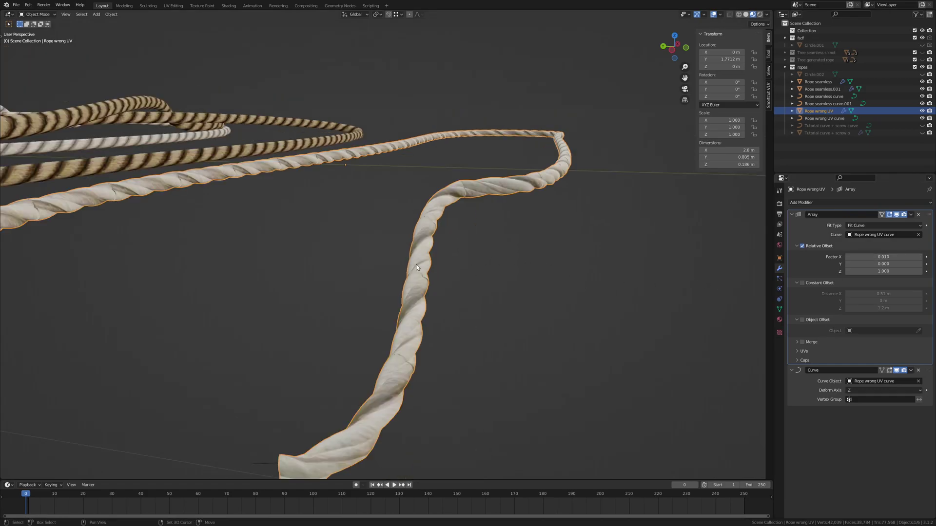
{"action": "scroll", "coordinate": [456, 257], "scroll_direction": "down", "scroll_amount": 4}
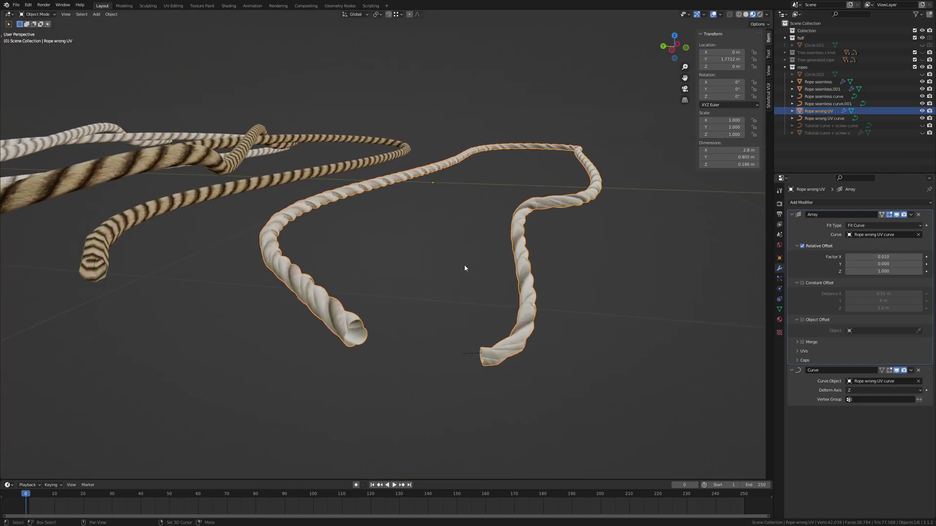
{"action": "scroll", "coordinate": [402, 332], "scroll_direction": "up", "scroll_amount": 3}
{"action": "scroll", "coordinate": [419, 322], "scroll_direction": "down", "scroll_amount": 3}
{"action": "scroll", "coordinate": [401, 336], "scroll_direction": "up", "scroll_amount": 3}
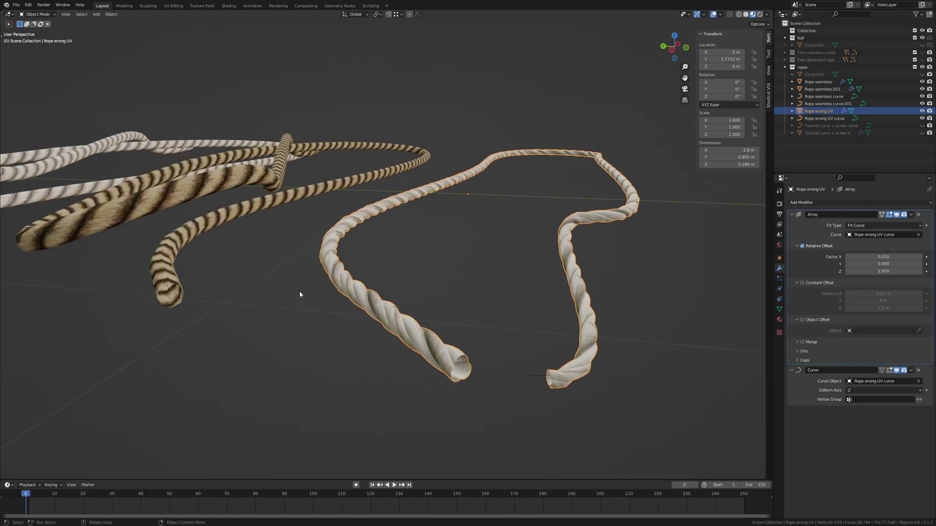
Isolate the rope with the wrong UVs and its curve by hiding both seamless ropes, and check its geometry statistics
{"action": "scroll", "coordinate": [280, 276], "scroll_direction": "down", "scroll_amount": 3}
{"action": "left_click_drag", "start_coordinate": [144, 176], "coordinate": [297, 290]}
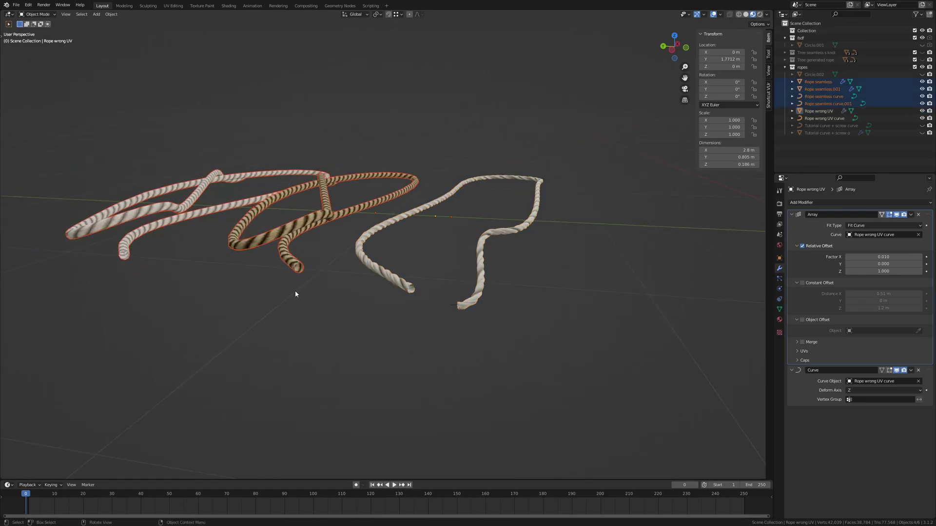
{"action": "key", "text": "h"}
{"action": "left_click_drag", "start_coordinate": [329, 215], "coordinate": [397, 337]}
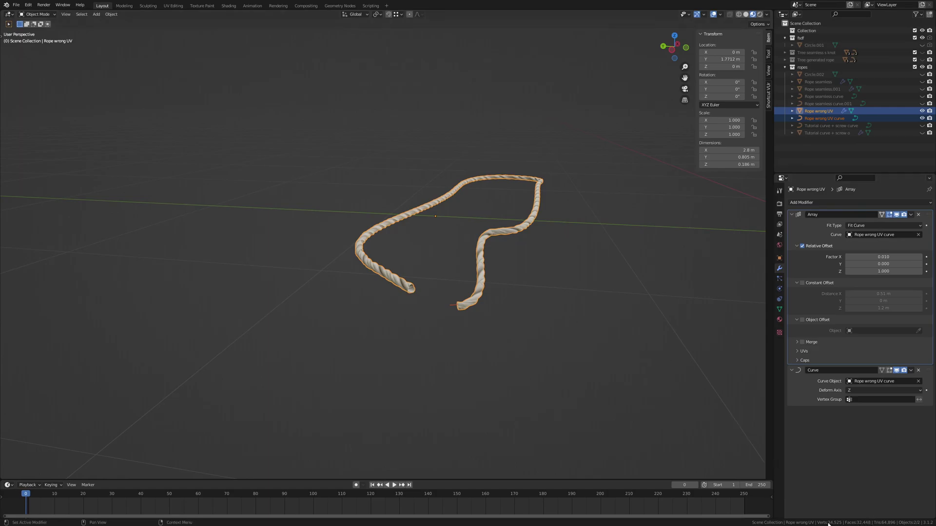
{"action": "middle_click_drag", "start_coordinate": [519, 266], "coordinate": [491, 286], "text": "shift"}
{"action": "scroll", "coordinate": [438, 347], "scroll_direction": "up", "scroll_amount": 2}
{"action": "scroll", "coordinate": [438, 349], "scroll_direction": "up", "scroll_amount": 2}
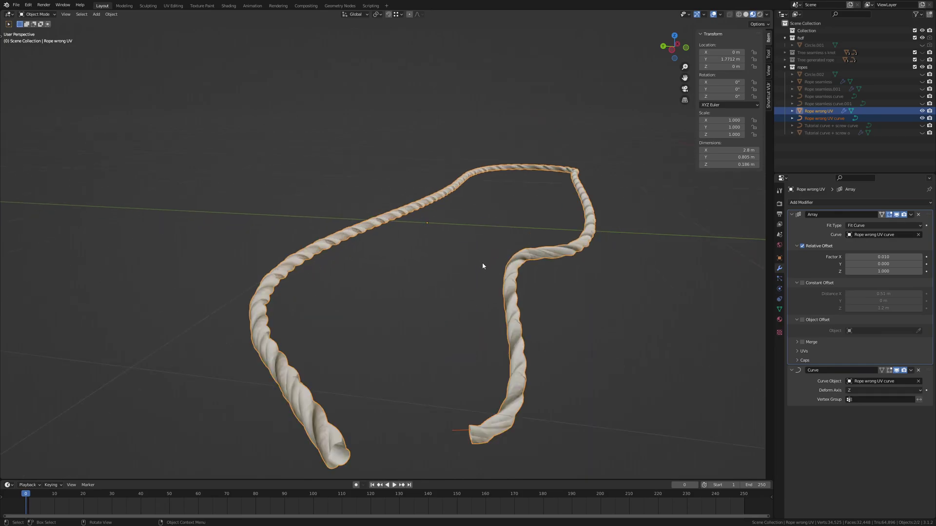
{"action": "scroll", "coordinate": [481, 262], "scroll_direction": "down", "scroll_amount": 3}
{"action": "scroll", "coordinate": [446, 261], "scroll_direction": "up", "scroll_amount": 1}
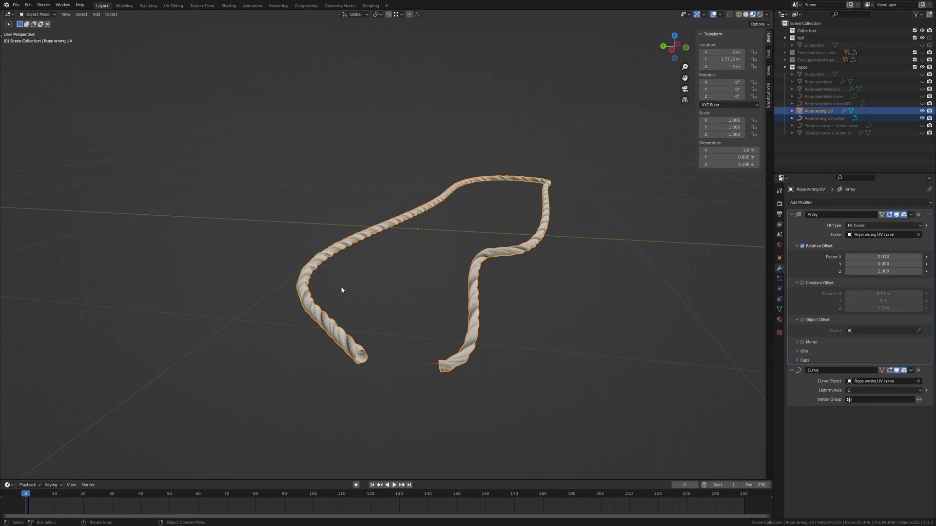
Unhide all objects and hide the rope with the wrong UVs, the two plain brown ropes and their curves
{"action": "key", "text": "alt+h"}
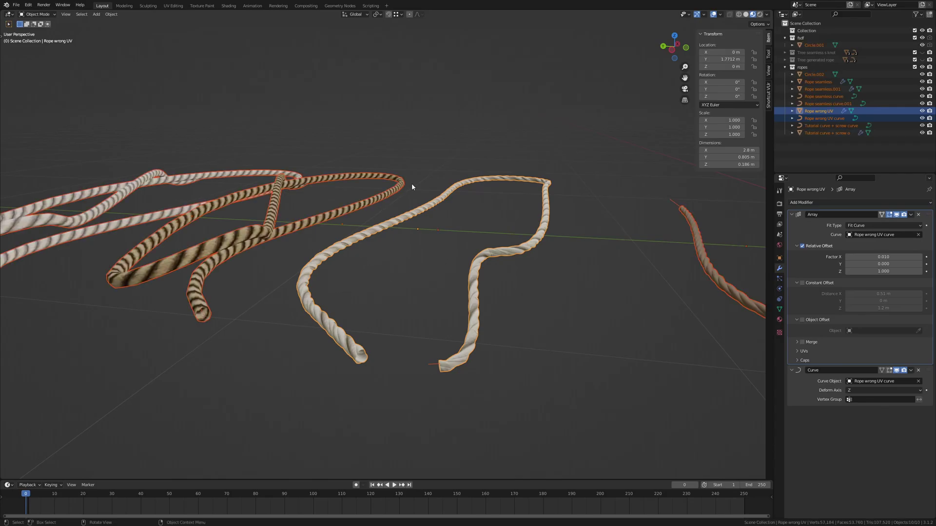
{"action": "middle_click_drag", "start_coordinate": [411, 187], "coordinate": [445, 180]}
{"action": "left_click_drag", "start_coordinate": [472, 165], "coordinate": [746, 369]}
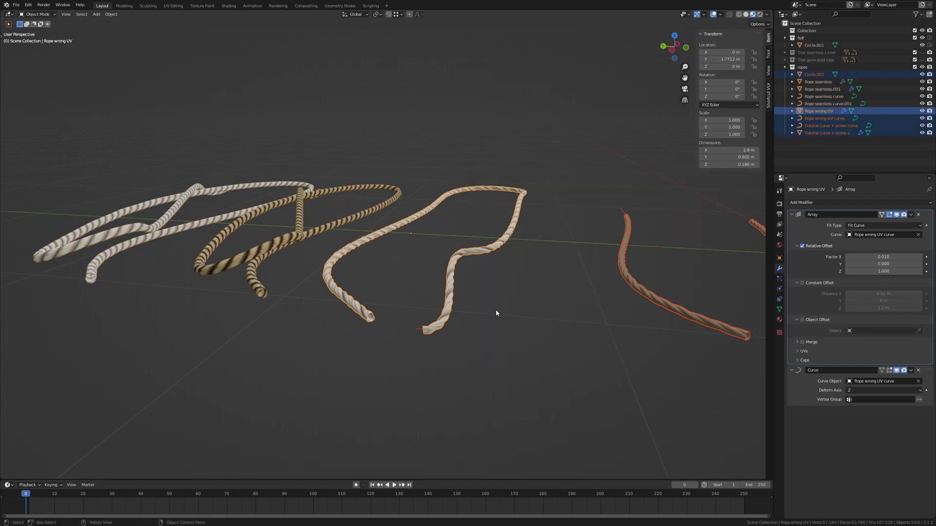
{"action": "middle_click_drag", "start_coordinate": [492, 288], "coordinate": [474, 307]}
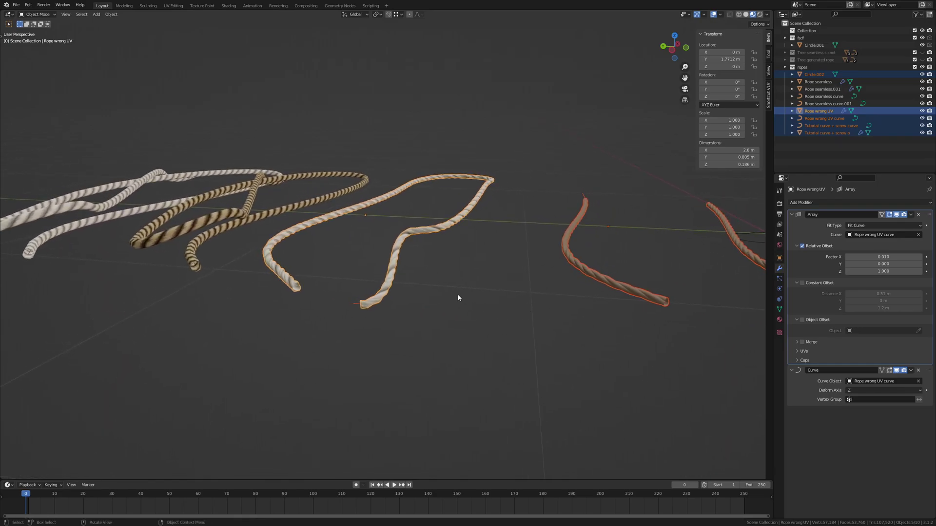
{"action": "key", "text": "h"}
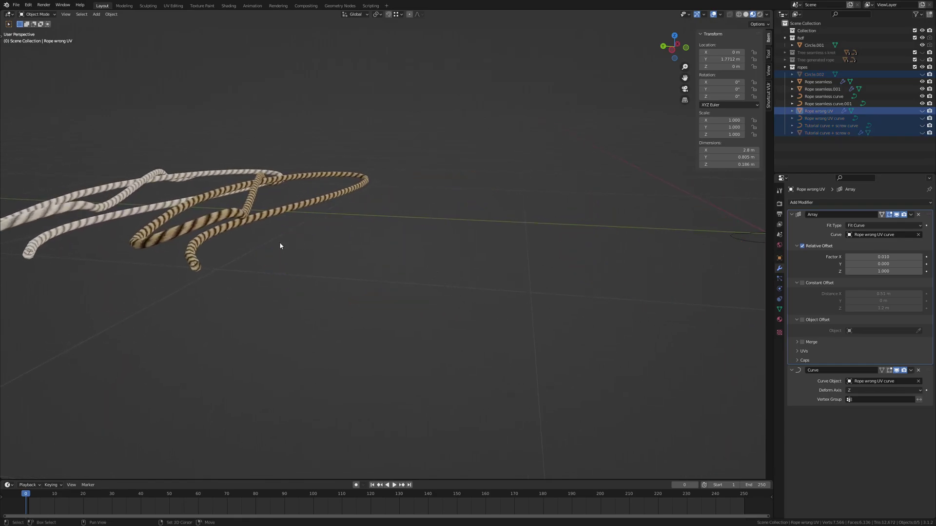
Select the striped brown rope "Rope seamless" and inspect its base segment in edit mode
{"action": "key", "text": "Home"}
{"action": "left_click", "coordinate": [398, 333]}
{"action": "middle_click_drag", "start_coordinate": [448, 332], "coordinate": [324, 357]}
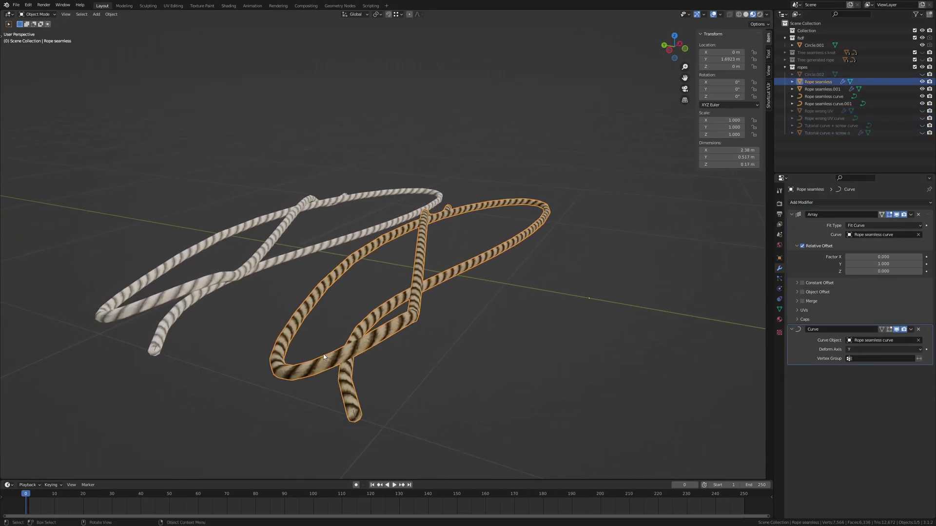
{"action": "scroll", "coordinate": [341, 368], "scroll_direction": "up", "scroll_amount": 2}
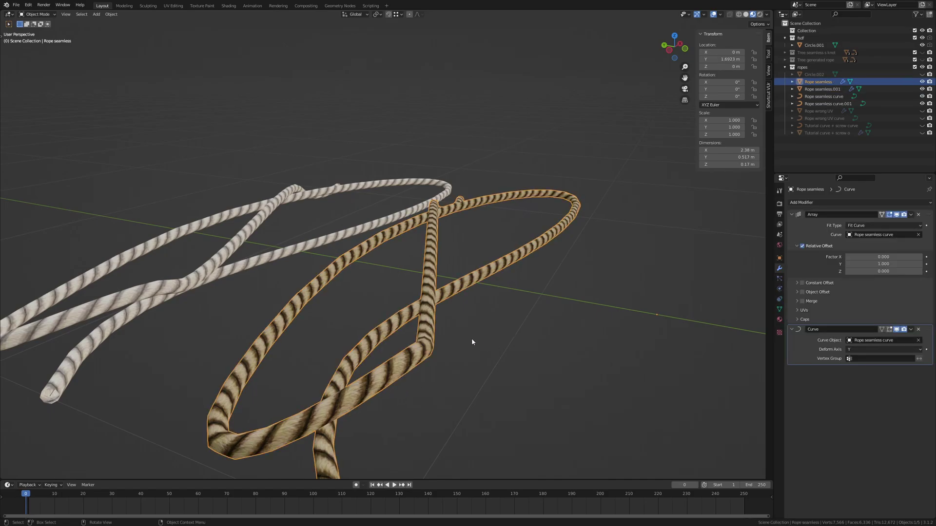
{"action": "key", "text": "Tab"}
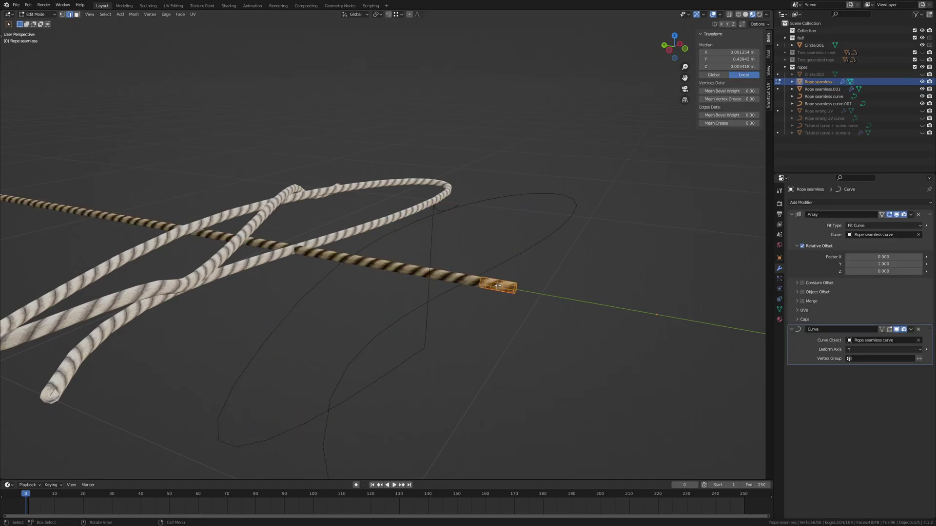
{"action": "scroll", "coordinate": [519, 300], "scroll_direction": "up", "scroll_amount": 3}
{"action": "middle_click_drag", "start_coordinate": [572, 348], "coordinate": [386, 314], "text": "shift"}
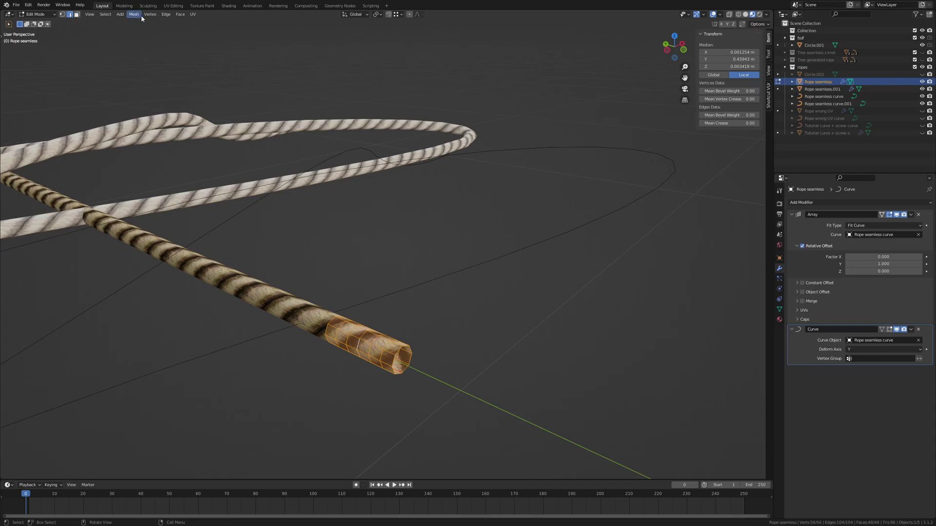
Examine the UV layout of the striped rope's base segment against the rope texture in the UV Editing workspace
{"action": "left_click", "coordinate": [173, 6]}
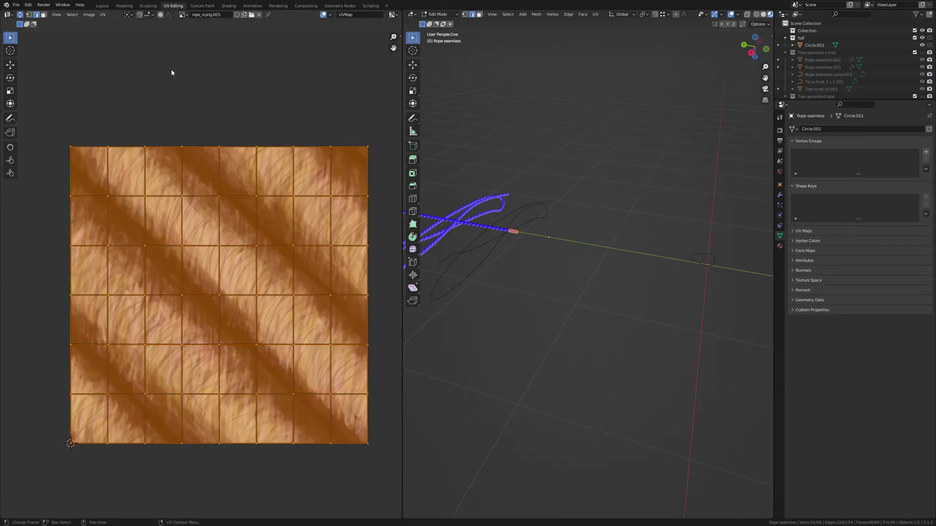
{"action": "scroll", "coordinate": [524, 211], "scroll_direction": "up", "scroll_amount": 3}
{"action": "middle_click_drag", "start_coordinate": [476, 232], "coordinate": [623, 437], "text": "shift"}
{"action": "middle_click_drag", "start_coordinate": [549, 360], "coordinate": [576, 349], "text": "shift"}
{"action": "scroll", "coordinate": [536, 322], "scroll_direction": "up", "scroll_amount": 2}
{"action": "middle_click_drag", "start_coordinate": [535, 317], "coordinate": [617, 305], "text": "shift"}
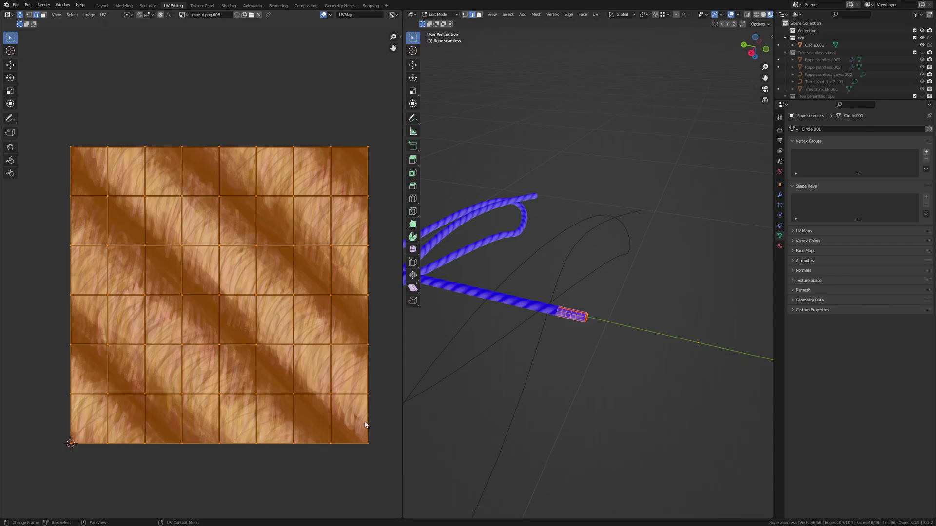
Leave edit mode and return to the Layout workspace with the striped rope's open front end in view
{"action": "key", "text": "Tab"}
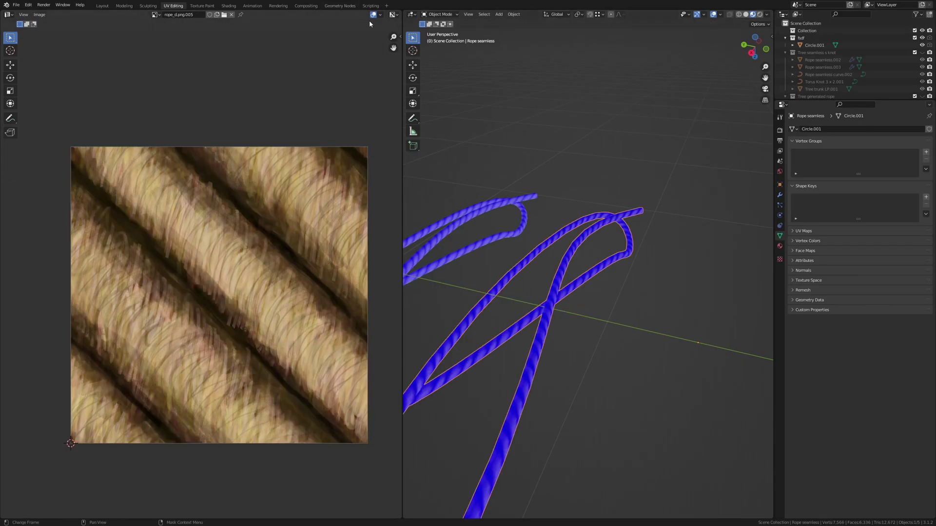
{"action": "left_click", "coordinate": [102, 6]}
{"action": "middle_click_drag", "start_coordinate": [537, 255], "coordinate": [571, 275]}
{"action": "middle_click_drag", "start_coordinate": [529, 355], "coordinate": [490, 165], "text": "shift"}
{"action": "scroll", "coordinate": [487, 215], "scroll_direction": "down", "scroll_amount": 3}
{"action": "middle_click_drag", "start_coordinate": [484, 235], "coordinate": [507, 176], "text": "shift"}
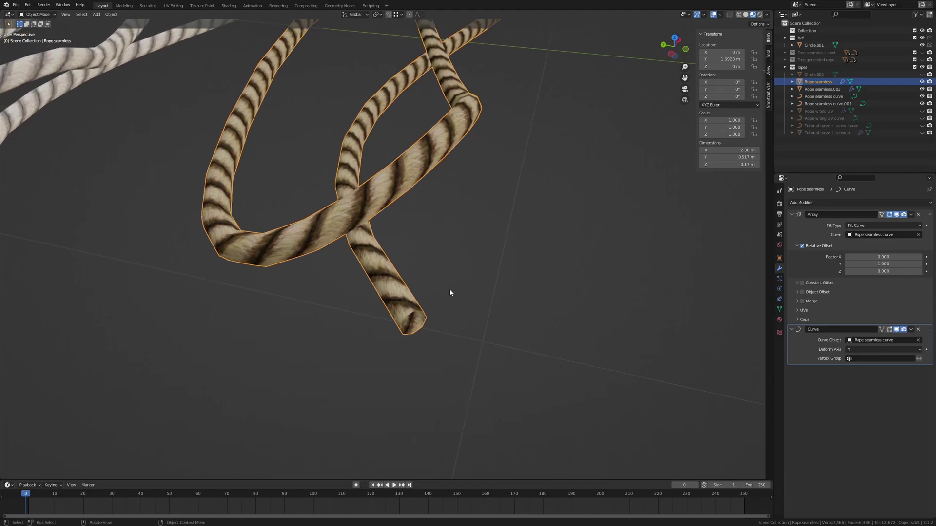
Lengthen the striped rope by repeatedly extruding the end control point of its guiding curve into a bend, and reselect the rope in object mode
{"action": "left_click", "coordinate": [411, 322]}
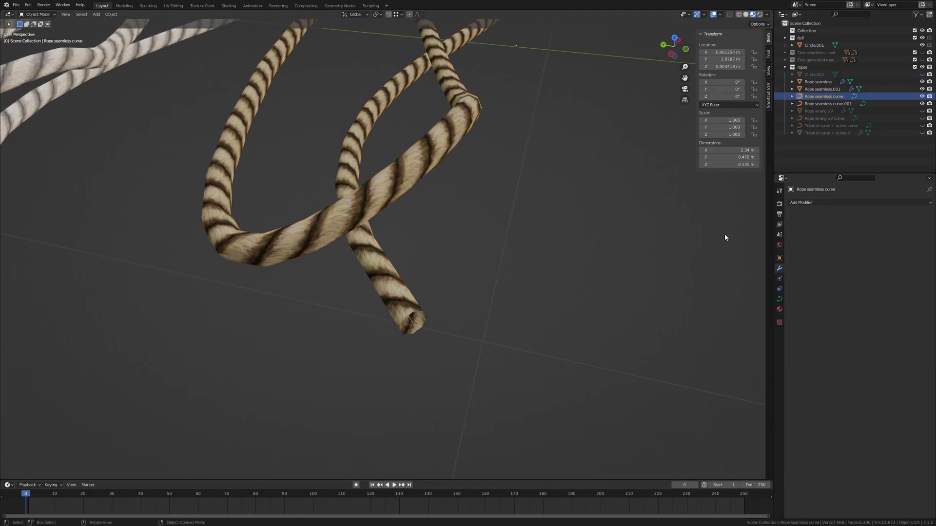
{"action": "key", "text": "Tab"}
{"action": "left_click_drag", "start_coordinate": [445, 353], "coordinate": [404, 314]}
{"action": "key", "text": "e"}
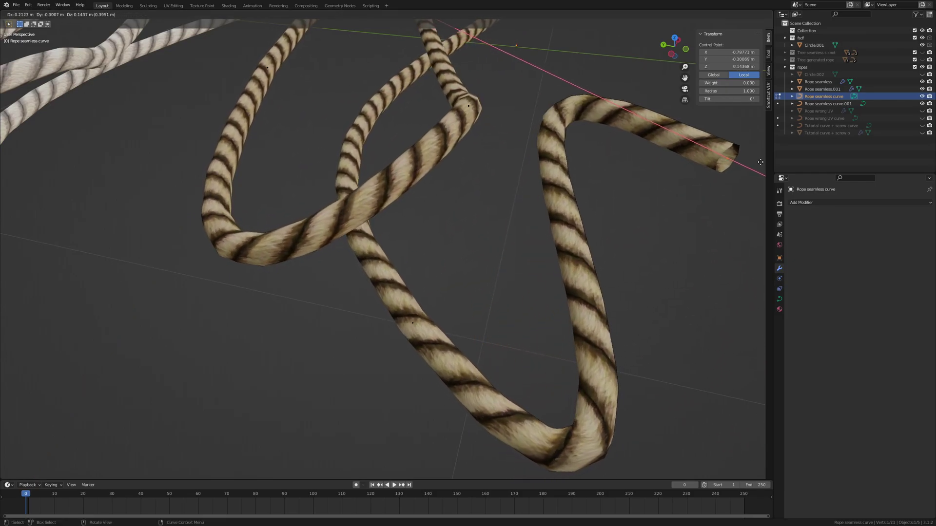
{"action": "left_click", "coordinate": [738, 167]}
{"action": "scroll", "coordinate": [646, 207], "scroll_direction": "down", "scroll_amount": 3}
{"action": "scroll", "coordinate": [646, 207], "scroll_direction": "up", "scroll_amount": 3}
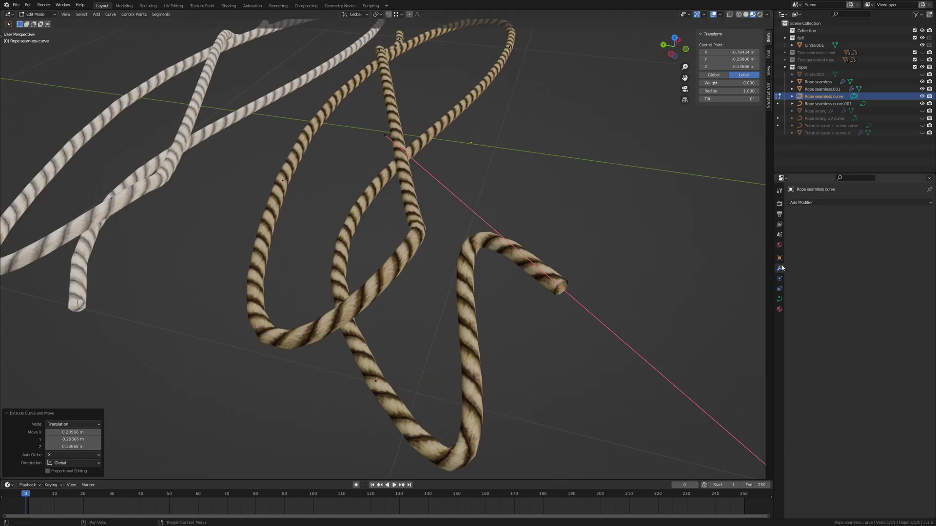
{"action": "key", "text": "Tab"}
{"action": "left_click", "coordinate": [510, 255]}
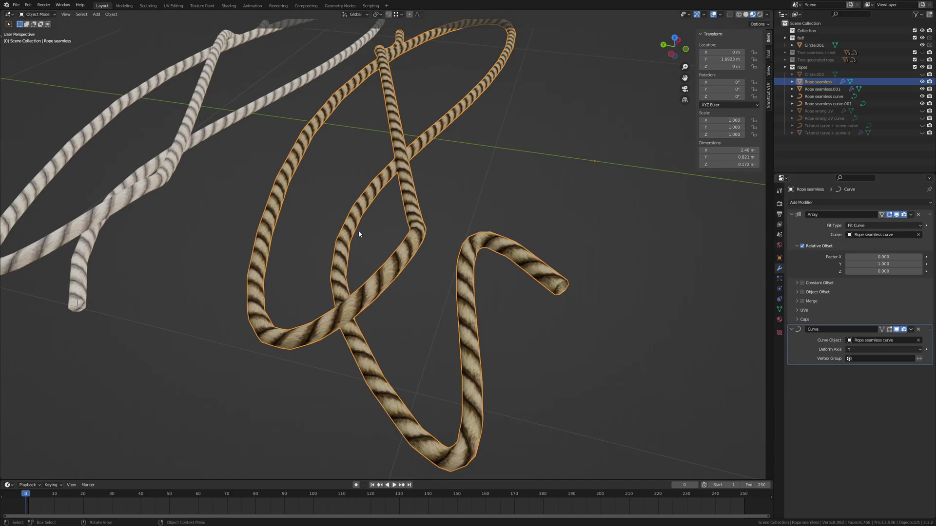
Hide the white seamless rope together with its guiding curve, leaving the striped brown rope in view
{"action": "middle_click_drag", "start_coordinate": [403, 204], "coordinate": [390, 238], "text": "shift"}
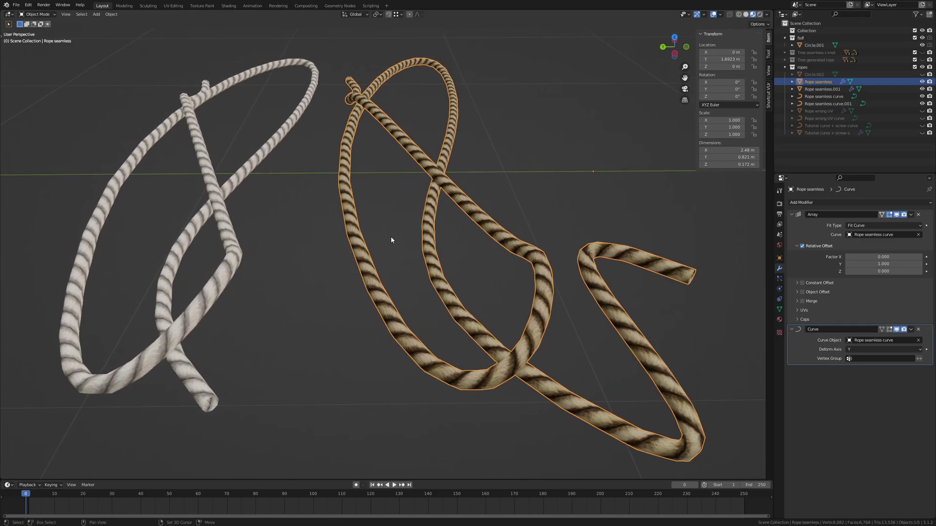
{"action": "middle_click_drag", "start_coordinate": [303, 217], "coordinate": [358, 208], "text": "shift"}
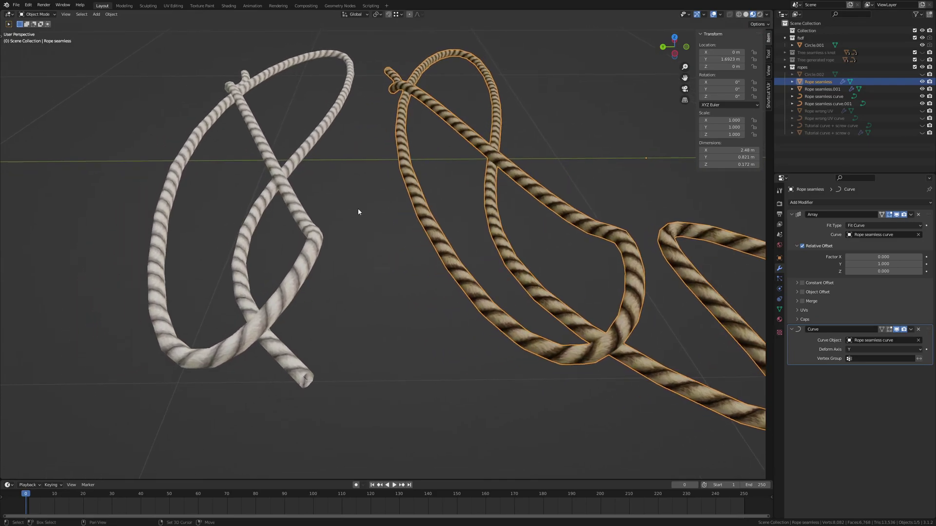
{"action": "left_click_drag", "start_coordinate": [130, 291], "coordinate": [251, 376]}
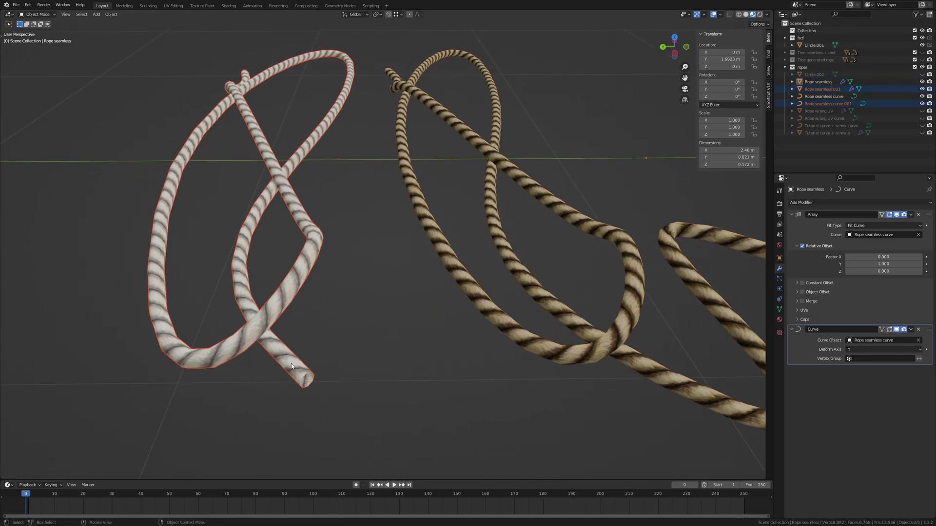
{"action": "key", "text": "h"}
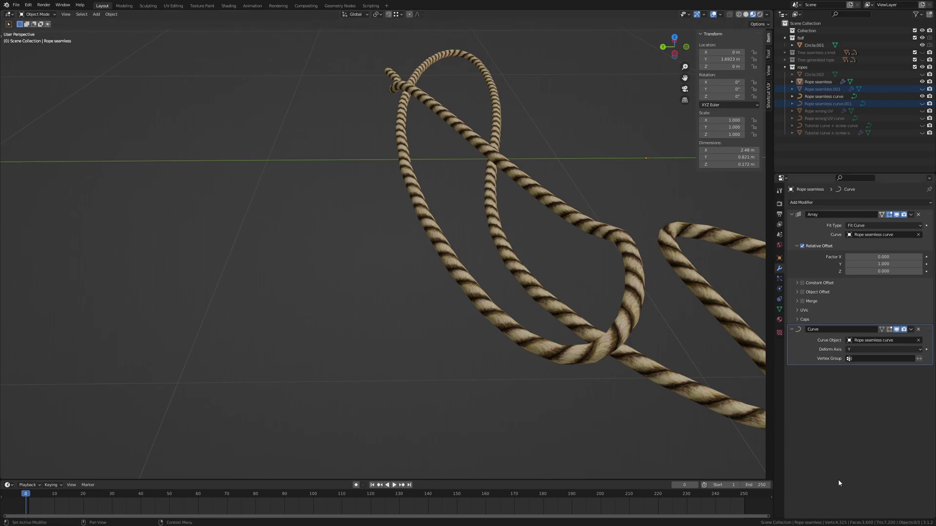
Select the remaining Circle.001 mesh and hide it, so only the striped rope remains in the scene
{"action": "scroll", "coordinate": [582, 282], "scroll_direction": "down", "scroll_amount": 5}
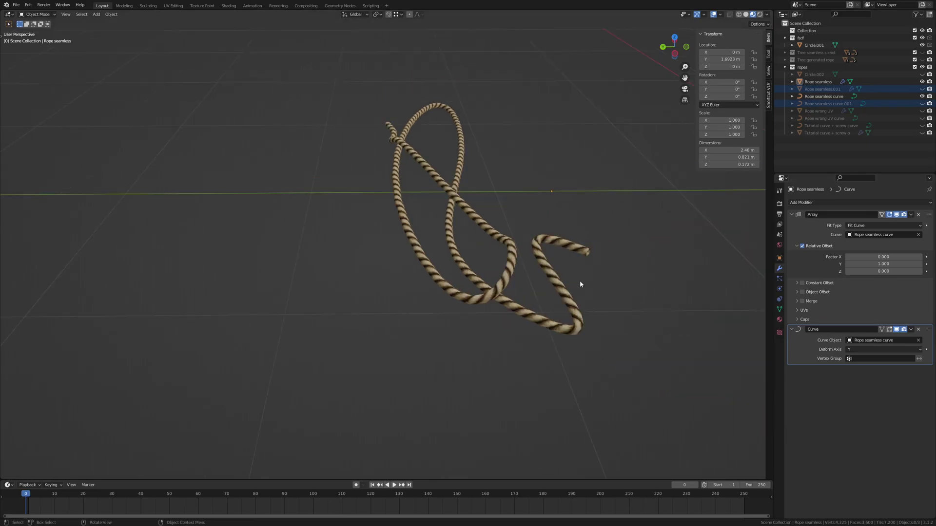
{"action": "middle_click_drag", "start_coordinate": [475, 247], "coordinate": [568, 229]}
{"action": "left_click", "coordinate": [659, 157]}
{"action": "middle_click_drag", "start_coordinate": [630, 179], "coordinate": [395, 232]}
Examine the lengthened striped rope and its bends from several angles and distances
{"action": "scroll", "coordinate": [420, 251], "scroll_direction": "up", "scroll_amount": 5}
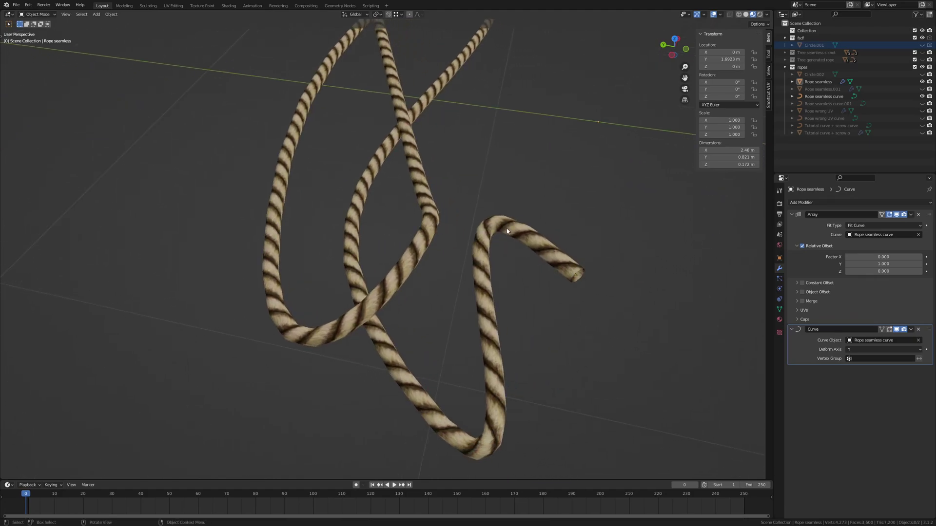
{"action": "scroll", "coordinate": [467, 215], "scroll_direction": "down", "scroll_amount": 4}
{"action": "middle_click_drag", "start_coordinate": [460, 188], "coordinate": [411, 243]}
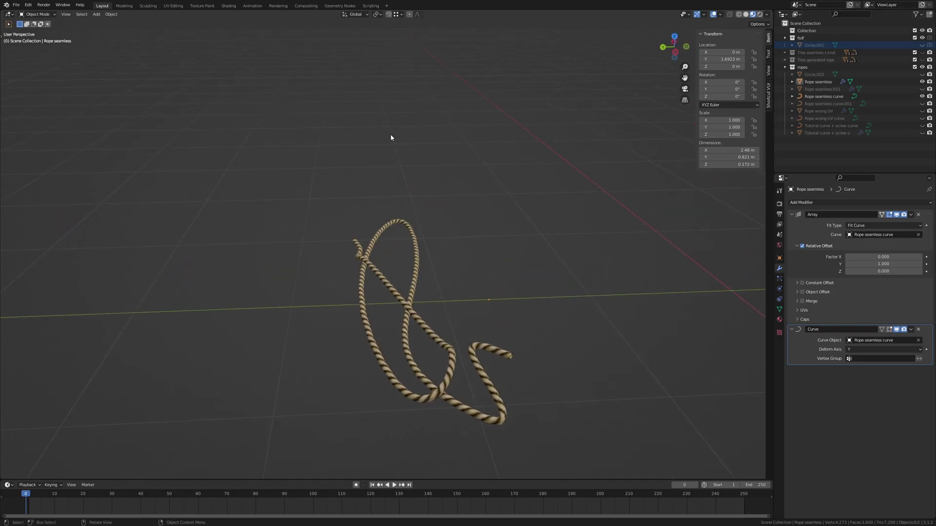
{"action": "middle_click_drag", "start_coordinate": [475, 330], "coordinate": [470, 251]}
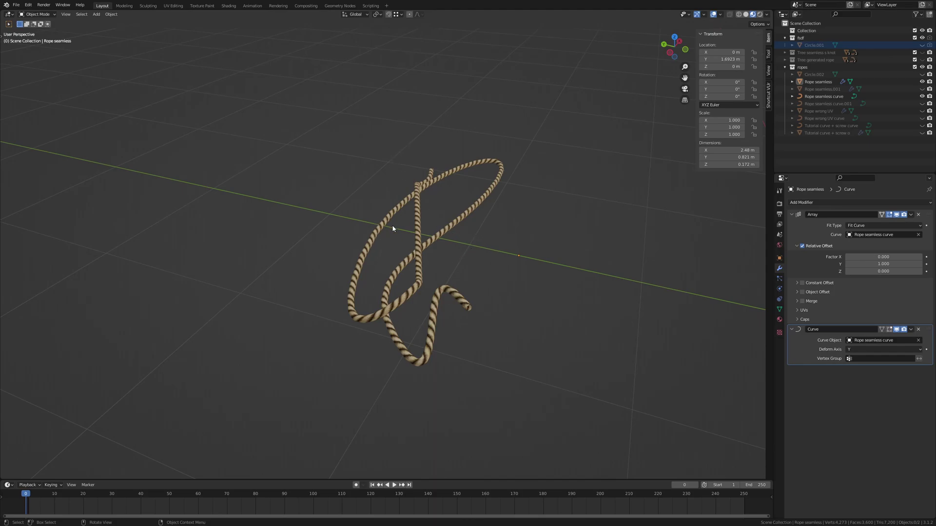
{"action": "middle_click_drag", "start_coordinate": [472, 286], "coordinate": [495, 311], "text": "shift"}
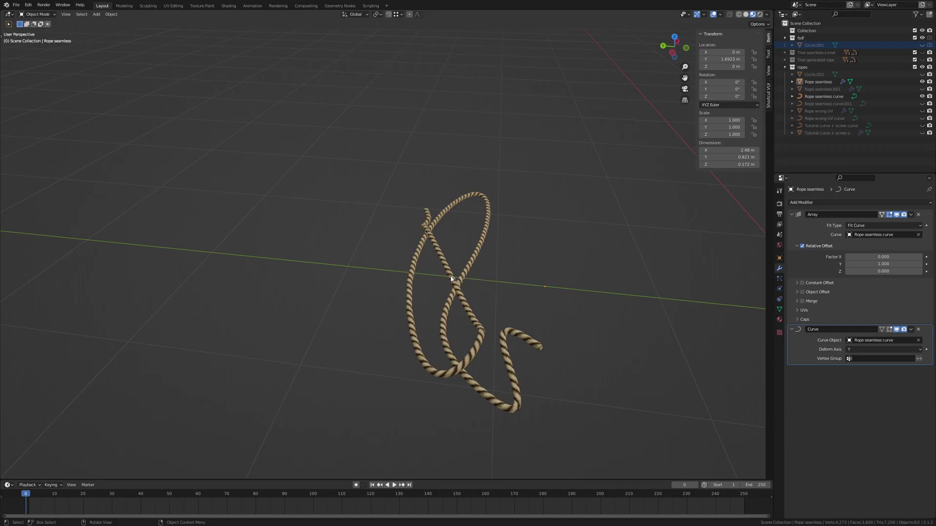
{"action": "middle_click_drag", "start_coordinate": [418, 280], "coordinate": [455, 294]}
{"action": "middle_click_drag", "start_coordinate": [560, 297], "coordinate": [461, 322], "text": "shift"}
{"action": "left_click", "coordinate": [443, 223]}
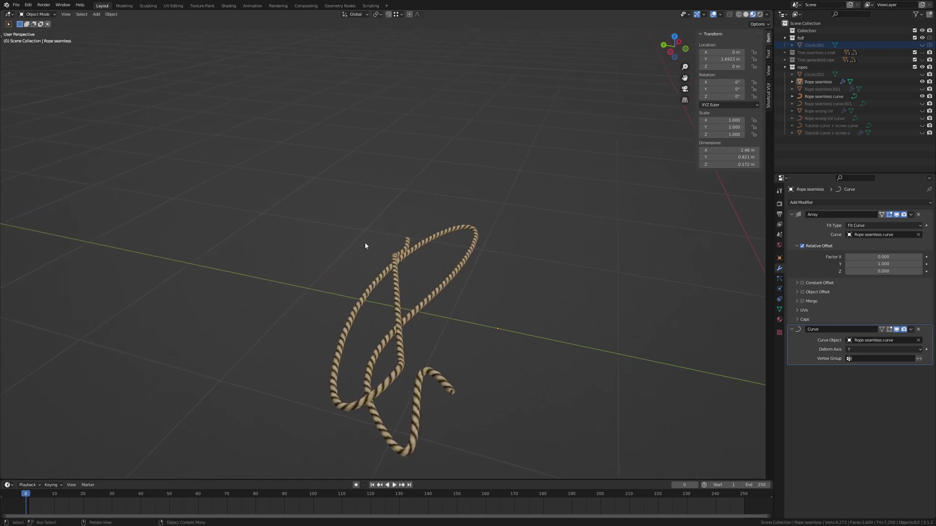
{"action": "middle_click_drag", "start_coordinate": [504, 341], "coordinate": [516, 337]}
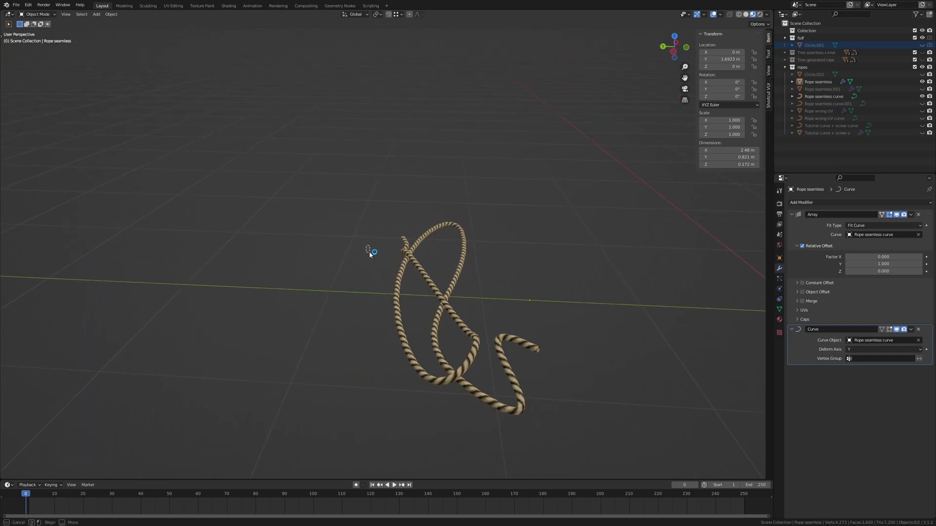
Hide the striped rope with its guiding curve, collapse the ropes collection, and show the two tree collections
{"action": "left_click_drag", "start_coordinate": [367, 247], "coordinate": [514, 369]}
{"action": "key", "text": "h"}
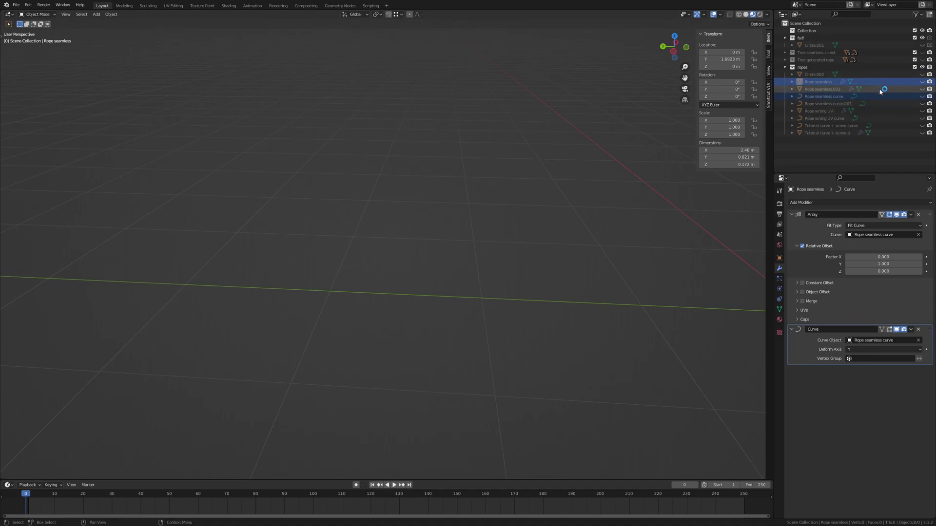
{"action": "left_click", "coordinate": [785, 67]}
{"action": "left_click", "coordinate": [922, 52]}
{"action": "left_click", "coordinate": [922, 59]}
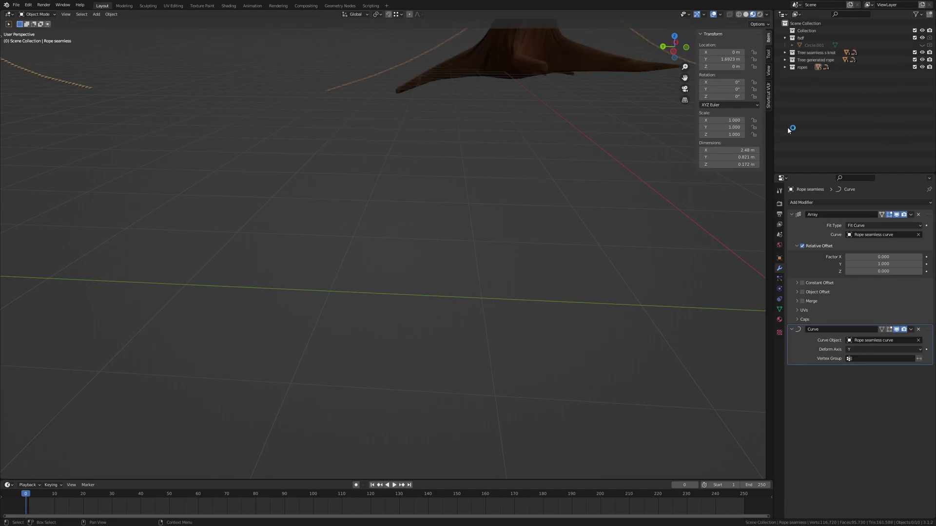
Select the striped rope's knot on the tree trunk and examine it up close
{"action": "middle_click_drag", "start_coordinate": [595, 118], "coordinate": [325, 219]}
{"action": "scroll", "coordinate": [416, 254], "scroll_direction": "up", "scroll_amount": 5}
{"action": "middle_click_drag", "start_coordinate": [354, 268], "coordinate": [428, 275]}
{"action": "scroll", "coordinate": [382, 252], "scroll_direction": "up", "scroll_amount": 5}
{"action": "left_click", "coordinate": [438, 223]}
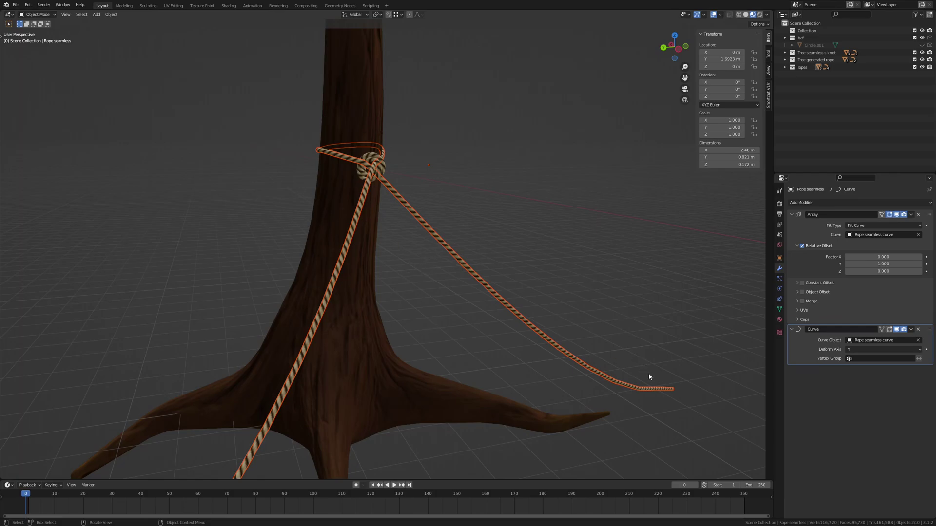
{"action": "left_click", "coordinate": [379, 169]}
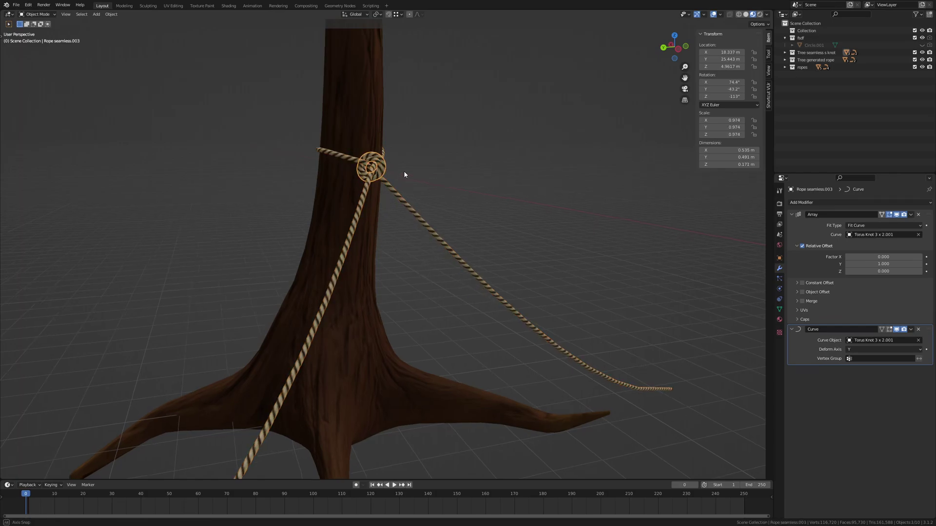
{"action": "scroll", "coordinate": [422, 183], "scroll_direction": "up", "scroll_amount": 4}
{"action": "middle_click_drag", "start_coordinate": [407, 184], "coordinate": [425, 268]}
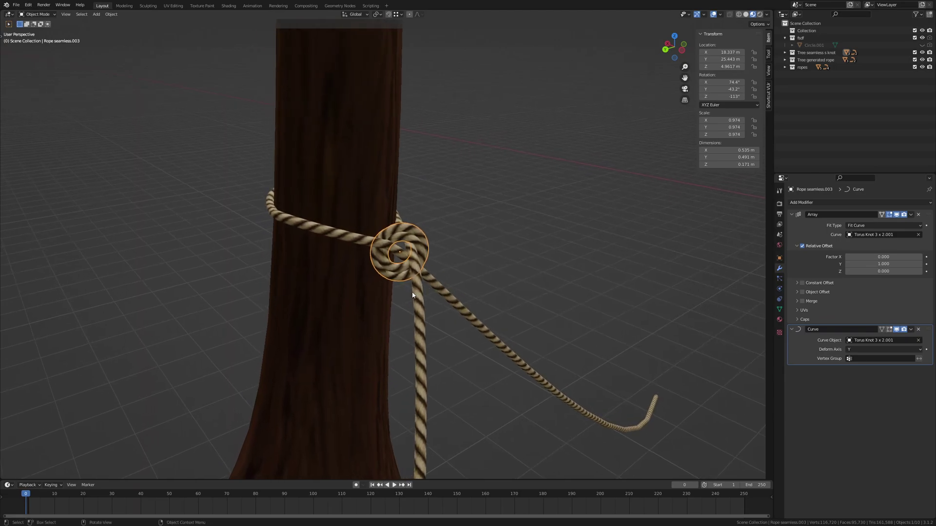
{"action": "scroll", "coordinate": [430, 271], "scroll_direction": "up", "scroll_amount": 2}
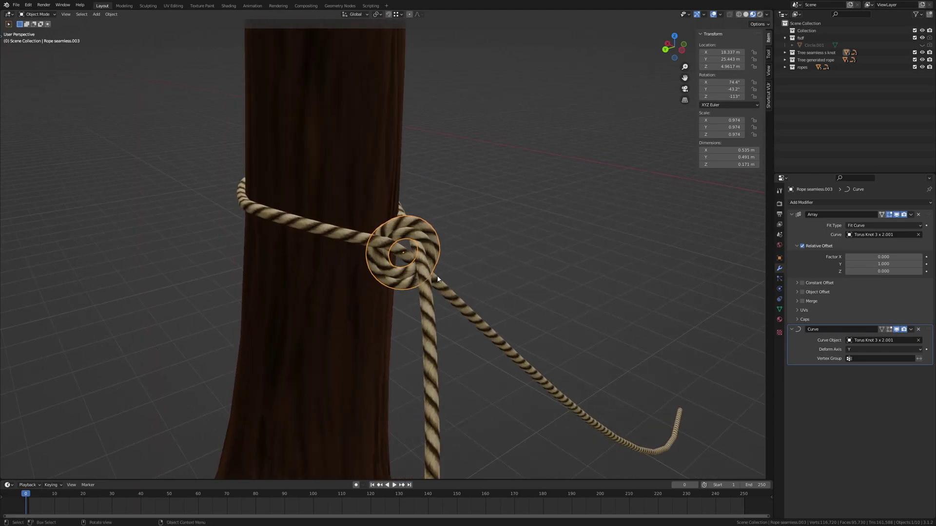
Examine the generated rope tied around the other tree, including its knot and both hanging ends
{"action": "scroll", "coordinate": [463, 263], "scroll_direction": "down", "scroll_amount": 4}
{"action": "left_click", "coordinate": [452, 241]}
{"action": "middle_click_drag", "start_coordinate": [452, 241], "coordinate": [530, 326]}
{"action": "scroll", "coordinate": [434, 248], "scroll_direction": "down", "scroll_amount": 6}
{"action": "scroll", "coordinate": [531, 327], "scroll_direction": "up", "scroll_amount": 3}
{"action": "middle_click_drag", "start_coordinate": [559, 356], "coordinate": [514, 295], "text": "shift"}
{"action": "scroll", "coordinate": [500, 252], "scroll_direction": "up", "scroll_amount": 1}
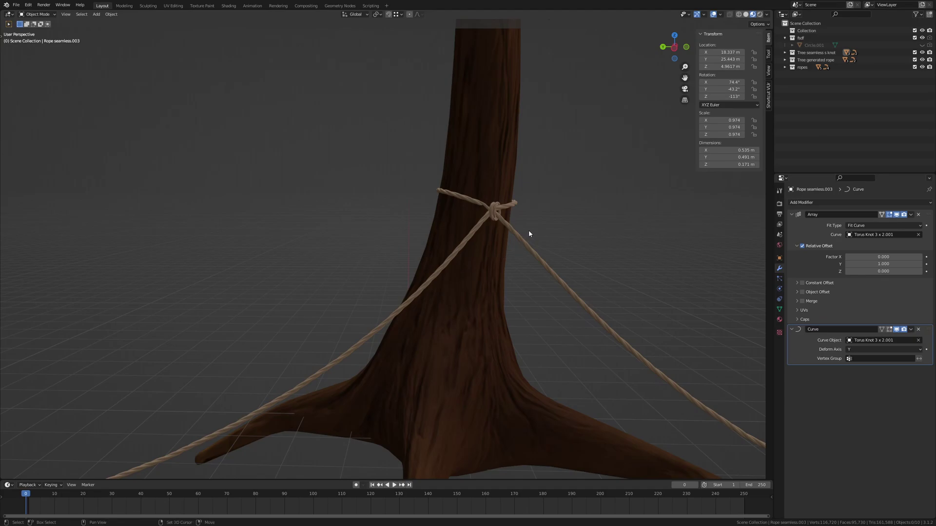
{"action": "middle_click_drag", "start_coordinate": [507, 238], "coordinate": [473, 220]}
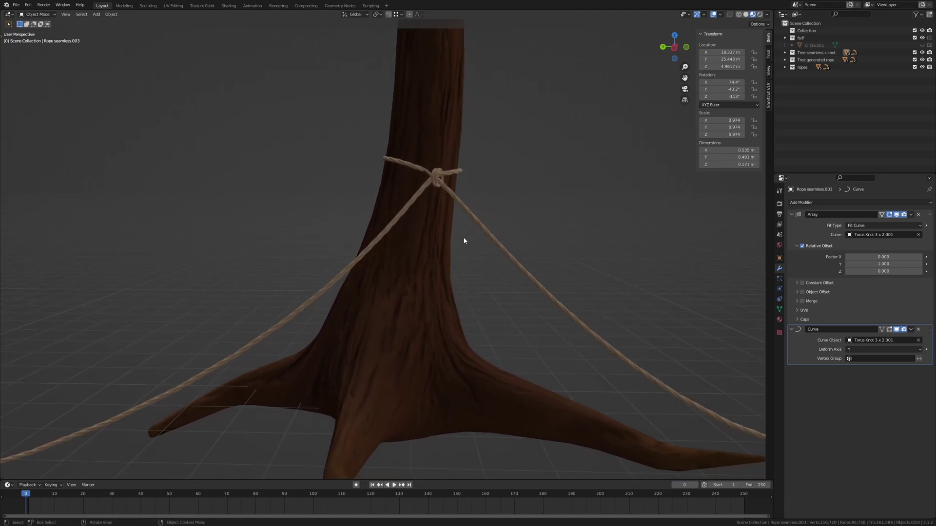
{"action": "scroll", "coordinate": [486, 270], "scroll_direction": "down", "scroll_amount": 4}
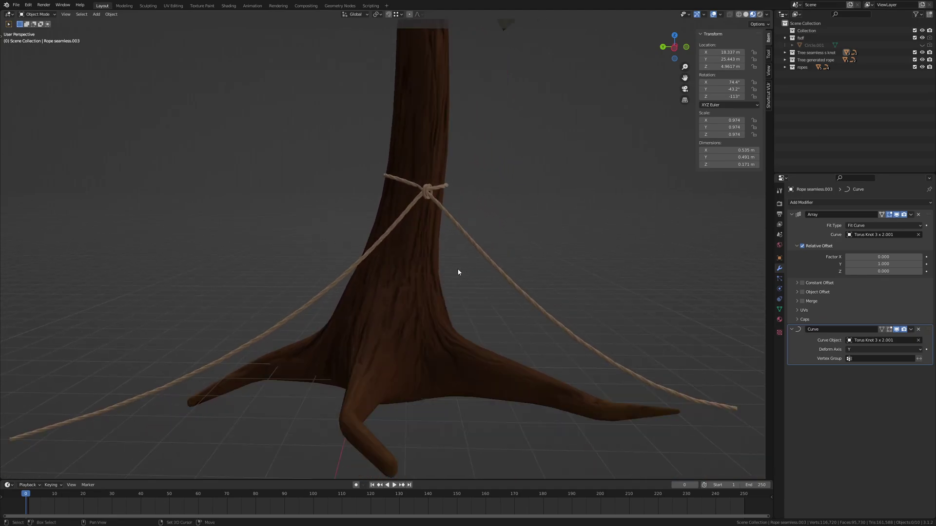
{"action": "scroll", "coordinate": [490, 275], "scroll_direction": "up", "scroll_amount": 5}
{"action": "middle_click_drag", "start_coordinate": [499, 263], "coordinate": [478, 211]}
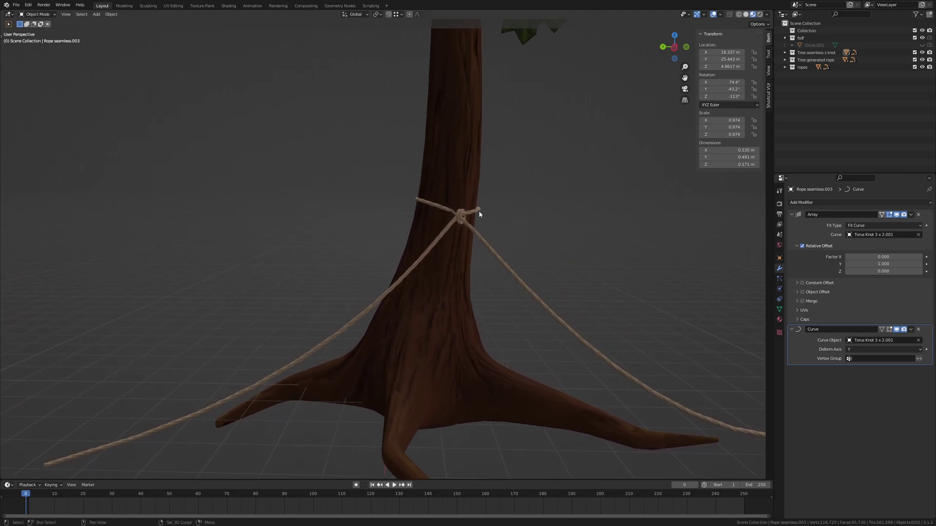
Hide the trunks of both trees so that only the ropes tied around them remain in view
{"action": "left_click", "coordinate": [443, 299]}
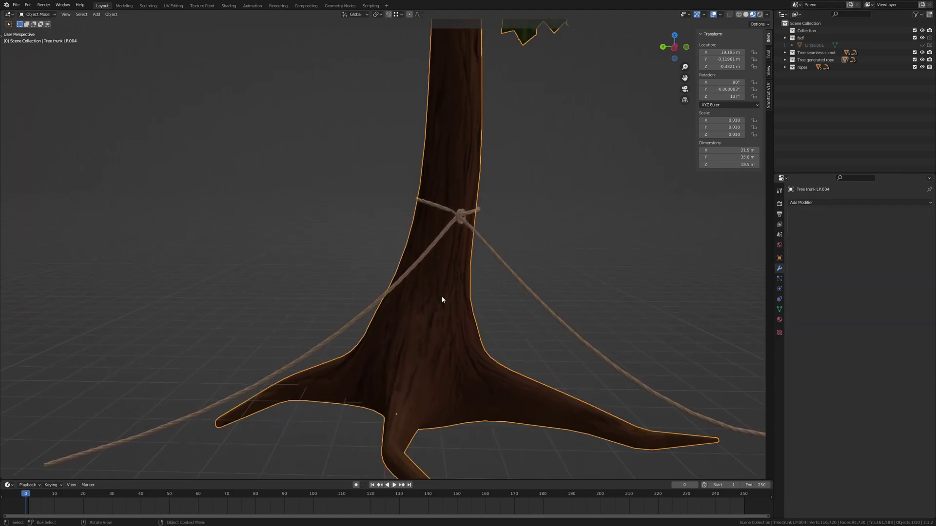
{"action": "key", "text": "Delete"}
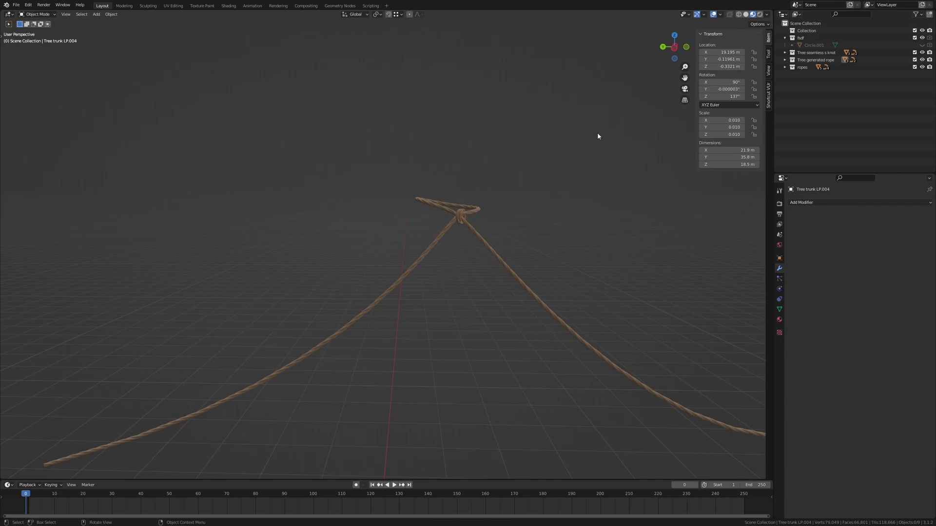
{"action": "scroll", "coordinate": [310, 239], "scroll_direction": "down", "scroll_amount": 5}
{"action": "middle_click_drag", "start_coordinate": [310, 239], "coordinate": [557, 292], "text": "shift"}
{"action": "left_click", "coordinate": [105, 361]}
{"action": "key", "text": "Delete"}
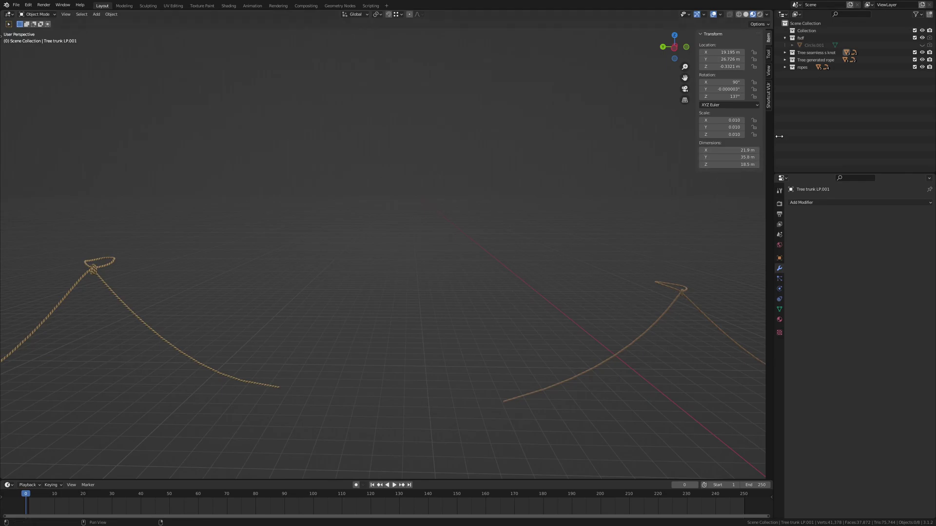
Compare the scene statistics of the two tied ropes by temporarily hiding the generated-rope collection and the seamless-rope collection in turn
{"action": "left_click", "coordinate": [922, 60]}
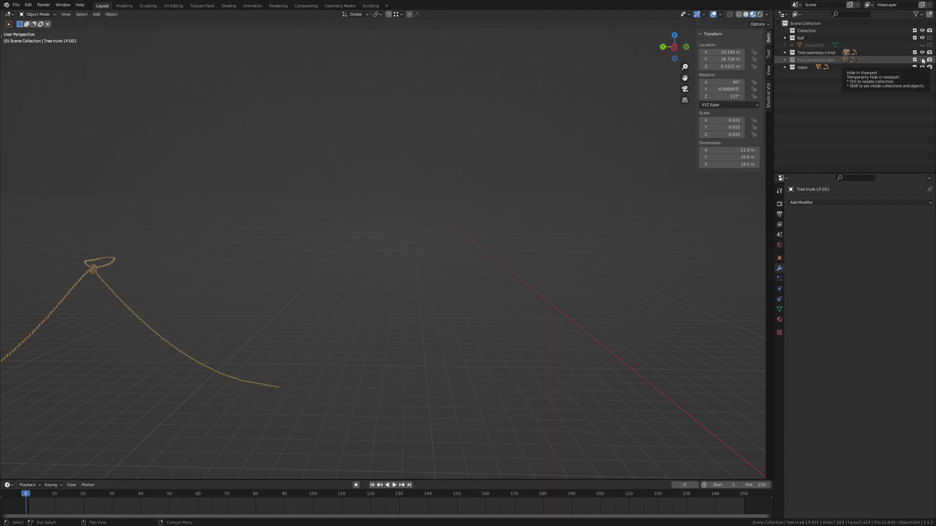
{"action": "left_click", "coordinate": [921, 60]}
{"action": "left_click", "coordinate": [921, 53]}
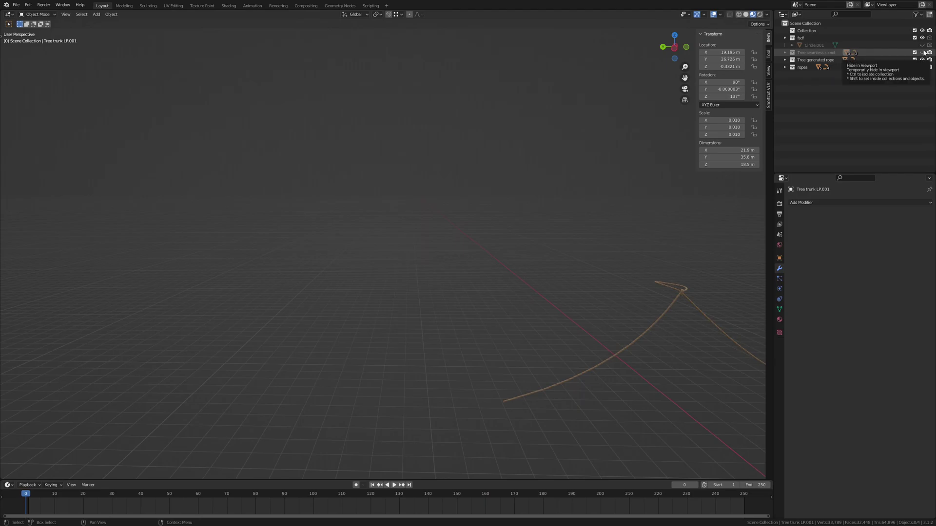
{"action": "left_click", "coordinate": [922, 53]}
Examine the generated rope's loop, knot and twisted strands from close up and from farther away
{"action": "middle_click_drag", "start_coordinate": [674, 335], "coordinate": [500, 309], "text": "shift"}
{"action": "scroll", "coordinate": [510, 299], "scroll_direction": "up", "scroll_amount": 4}
{"action": "middle_click_drag", "start_coordinate": [575, 287], "coordinate": [456, 316], "text": "shift"}
{"action": "scroll", "coordinate": [456, 315], "scroll_direction": "up", "scroll_amount": 3}
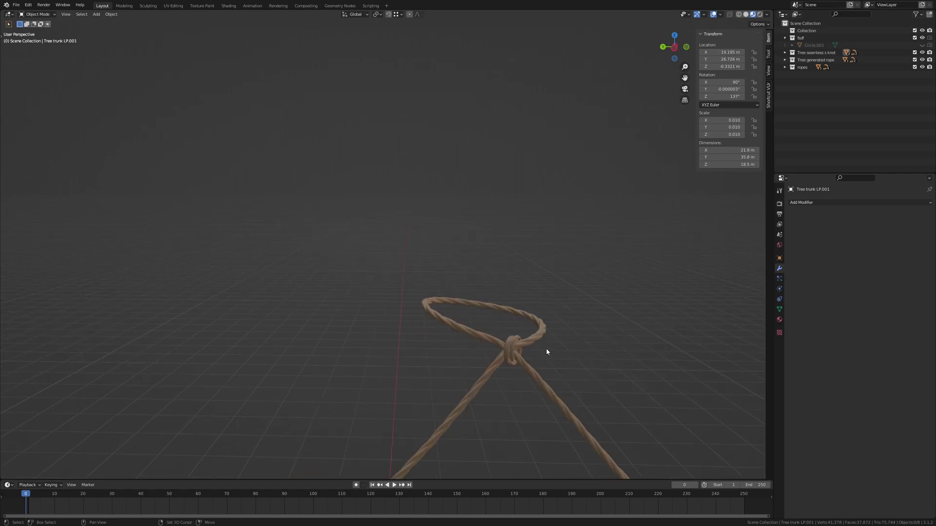
{"action": "scroll", "coordinate": [526, 376], "scroll_direction": "down", "scroll_amount": 2}
{"action": "middle_click_drag", "start_coordinate": [495, 355], "coordinate": [523, 359]}
{"action": "scroll", "coordinate": [513, 319], "scroll_direction": "down", "scroll_amount": 3}
{"action": "mouse_move", "coordinate": [509, 308]}
{"action": "middle_mouse_down"}
{"action": "mouse_move", "coordinate": [562, 309]}
{"action": "mouse_move", "coordinate": [499, 322]}
{"action": "middle_mouse_up"}
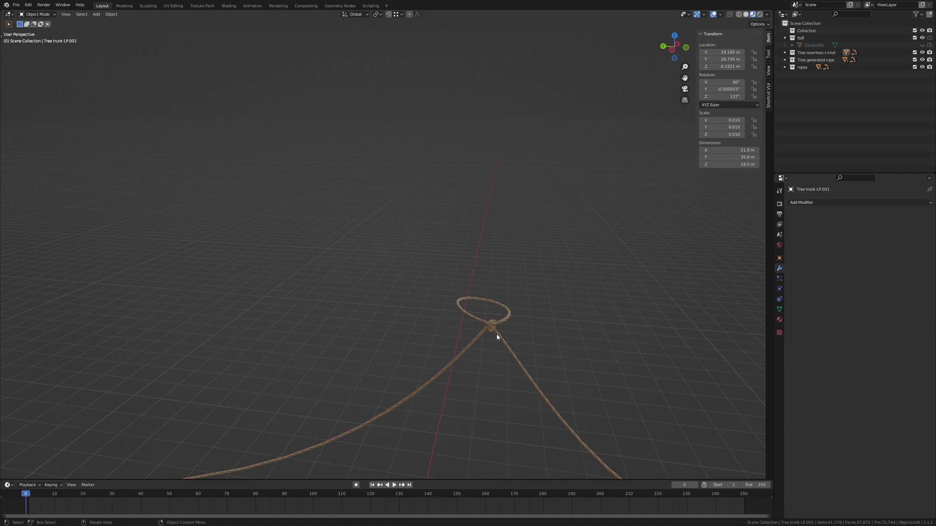
{"action": "middle_click_drag", "start_coordinate": [495, 327], "coordinate": [449, 276]}
{"action": "scroll", "coordinate": [453, 279], "scroll_direction": "up", "scroll_amount": 2}
{"action": "scroll", "coordinate": [505, 306], "scroll_direction": "up", "scroll_amount": 2}
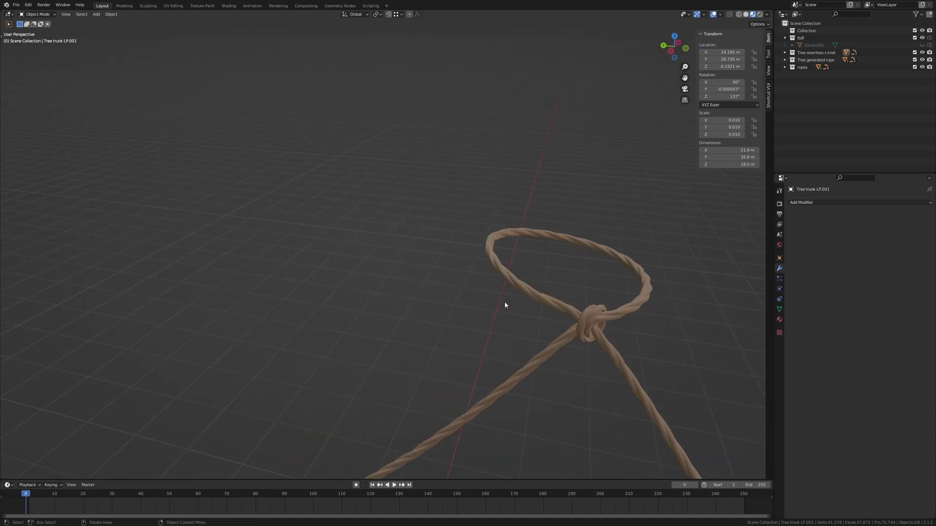
{"action": "scroll", "coordinate": [505, 306], "scroll_direction": "up", "scroll_amount": 3}
{"action": "scroll", "coordinate": [545, 314], "scroll_direction": "down", "scroll_amount": 5}
{"action": "middle_click_drag", "start_coordinate": [578, 317], "coordinate": [535, 307]}
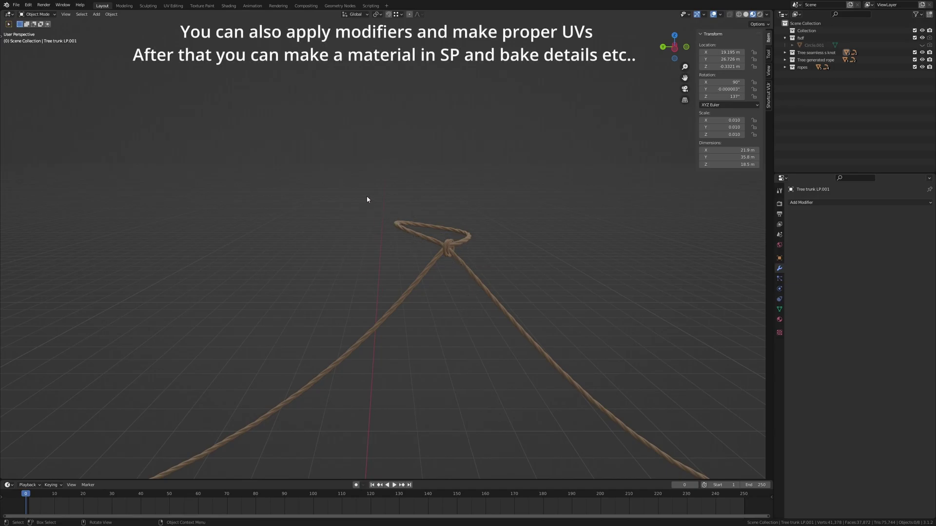
Select all parts of the generated rope and inspect the full length of its highlighted strands
{"action": "left_click_drag", "start_coordinate": [370, 189], "coordinate": [474, 282]}
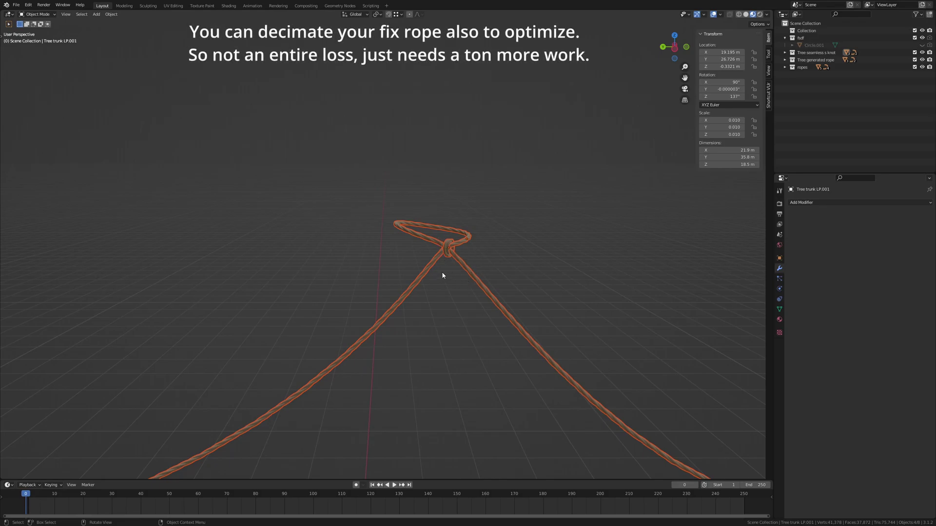
{"action": "middle_click_drag", "start_coordinate": [397, 276], "coordinate": [482, 301], "text": "shift"}
{"action": "middle_click_drag", "start_coordinate": [545, 275], "coordinate": [458, 273]}
{"action": "middle_click_drag", "start_coordinate": [630, 293], "coordinate": [489, 291], "text": "shift"}
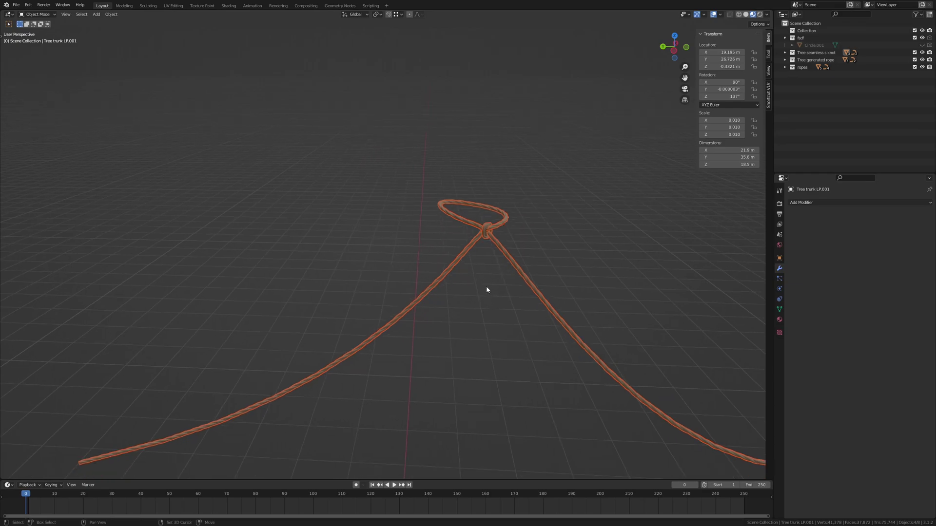
{"action": "middle_click_drag", "start_coordinate": [532, 239], "coordinate": [517, 238]}
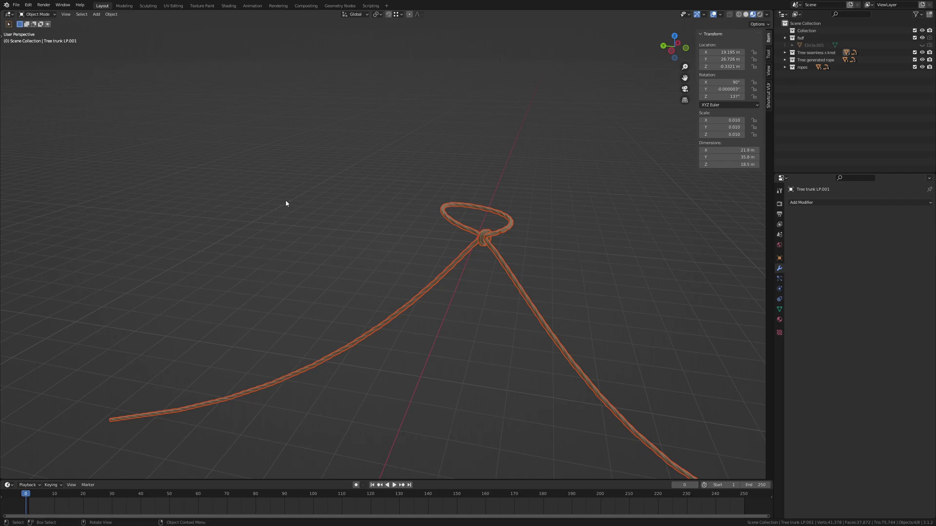
{"action": "middle_click_drag", "start_coordinate": [393, 280], "coordinate": [467, 272]}
{"action": "left_click_drag", "start_coordinate": [354, 148], "coordinate": [586, 298]}
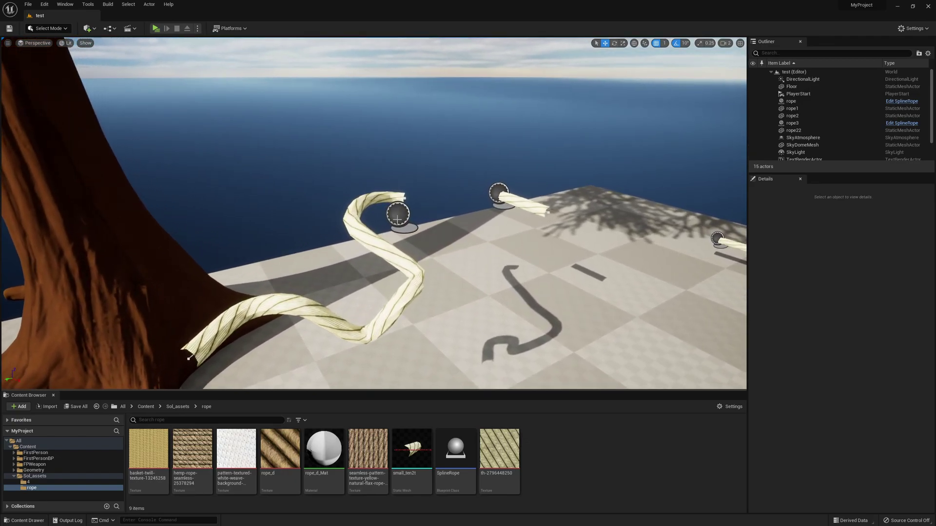
Select the curved spline rope beside the tree and inspect the spline points that shape it
{"action": "left_click", "coordinate": [405, 225]}
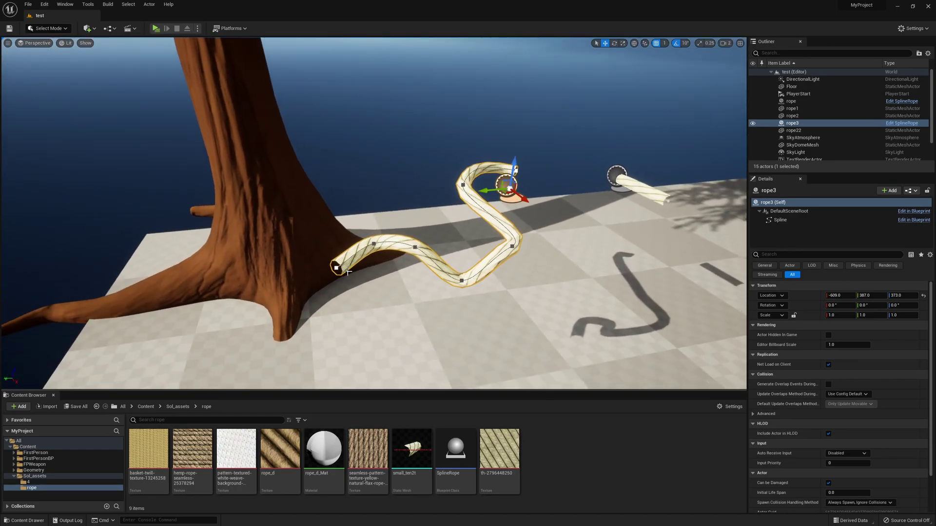
{"action": "right_click_drag", "start_coordinate": [374, 214], "coordinate": [473, 166]}
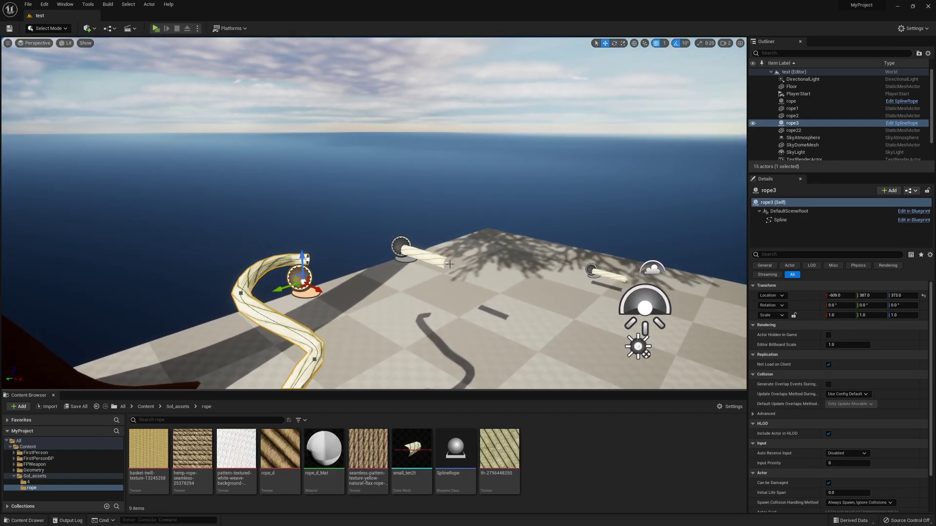
{"action": "right_click_drag", "start_coordinate": [375, 213], "coordinate": [565, 258]}
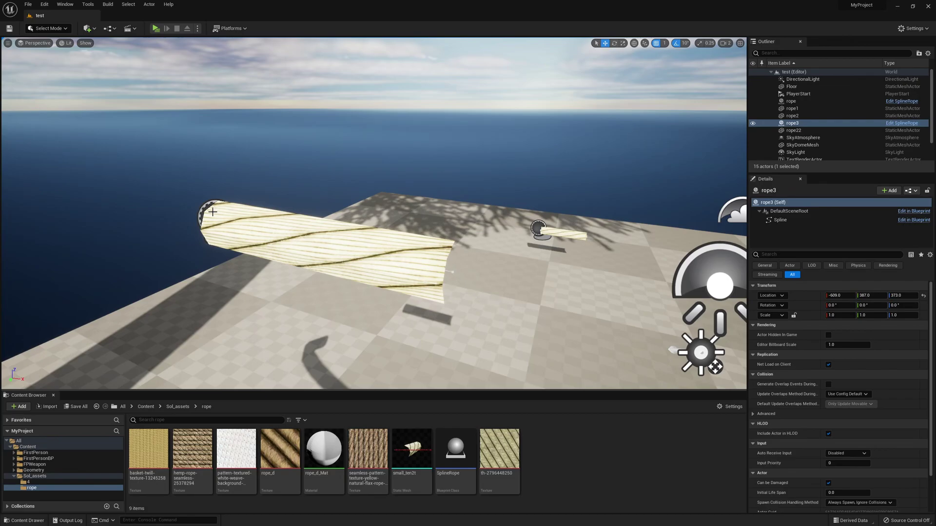
Lengthen the short straight spline rope by duplicating its free end point twice along the rope's direction
{"action": "left_click", "coordinate": [369, 247]}
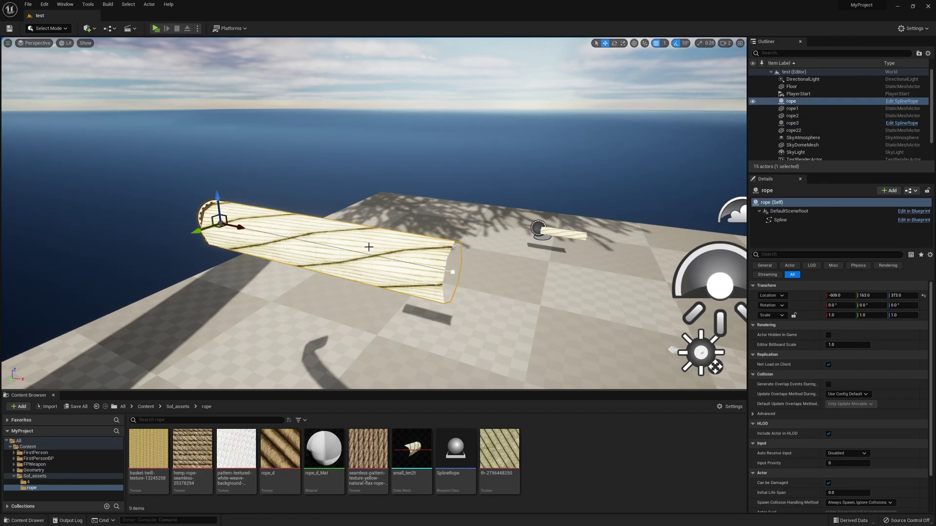
{"action": "left_click", "coordinate": [453, 273]}
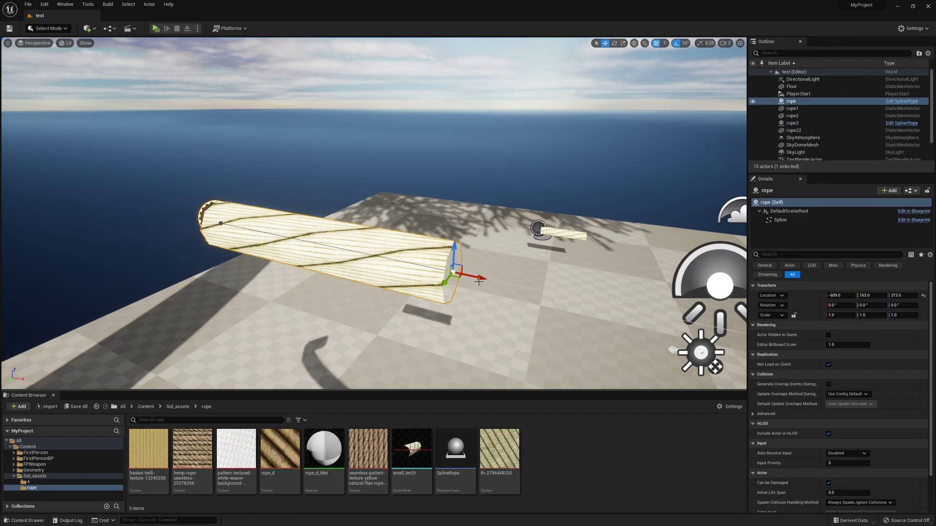
{"action": "left_click_drag", "start_coordinate": [481, 280], "coordinate": [711, 386], "text": "alt"}
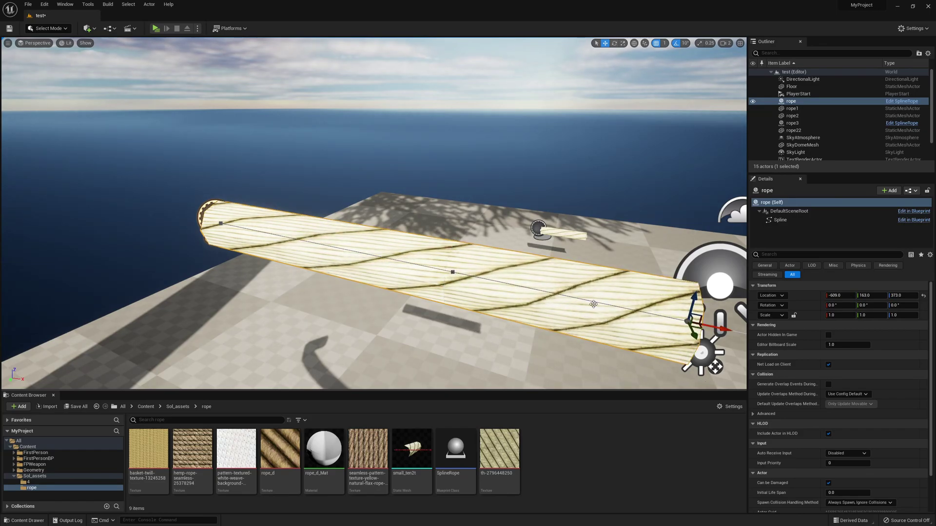
{"action": "scroll", "coordinate": [595, 302], "scroll_direction": "down", "scroll_amount": 5}
{"action": "left_click_drag", "start_coordinate": [527, 262], "coordinate": [611, 287], "text": "alt"}
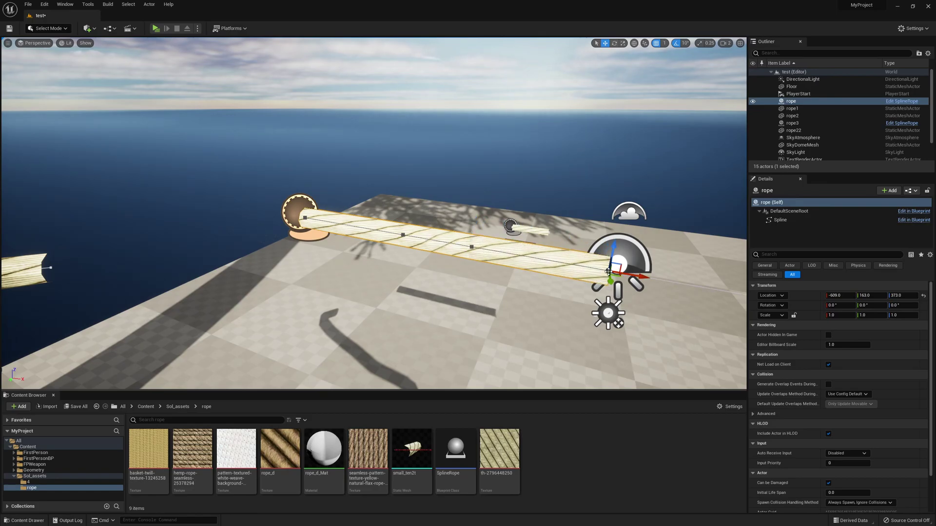
Raise the rope's end point to bend it upward, and duplicate that point horizontally toward the tree to add another segment
{"action": "left_click_drag", "start_coordinate": [609, 271], "coordinate": [576, 160]}
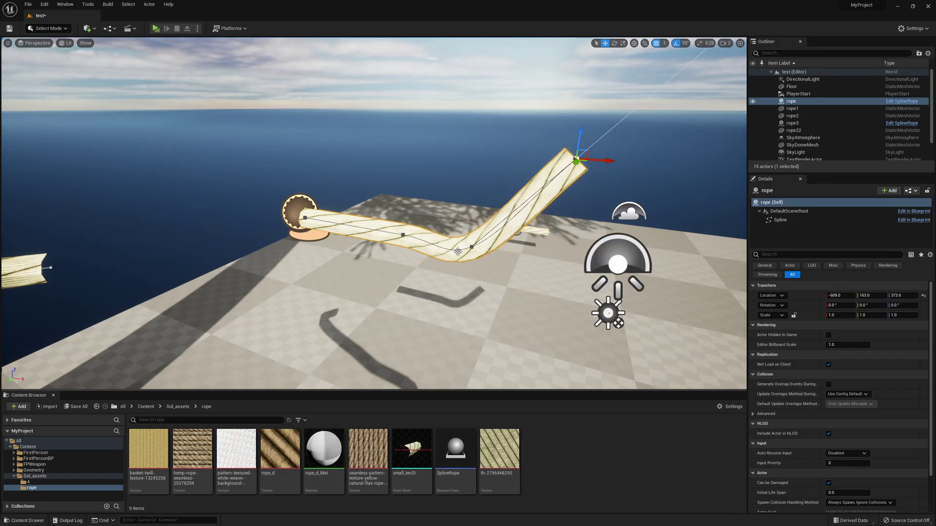
{"action": "right_click_drag", "start_coordinate": [422, 155], "coordinate": [363, 211]}
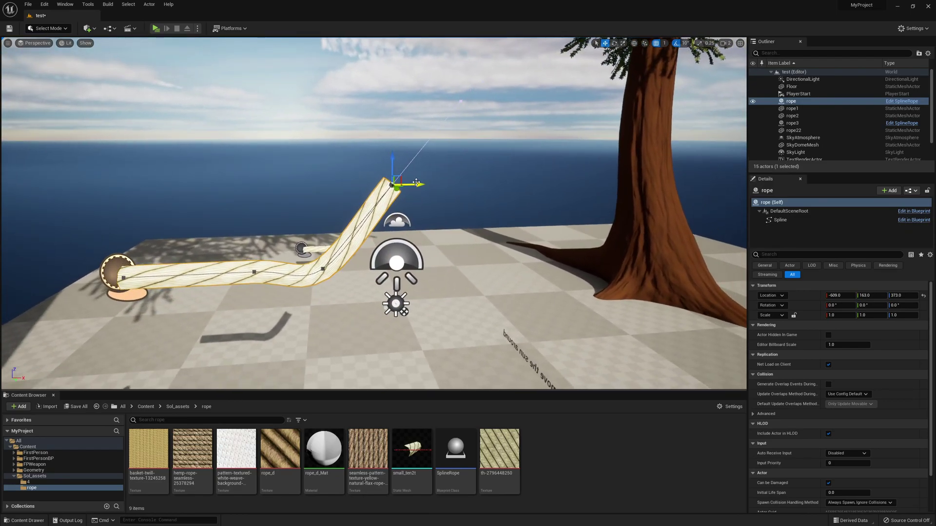
{"action": "left_click_drag", "start_coordinate": [415, 184], "coordinate": [612, 189], "text": "alt"}
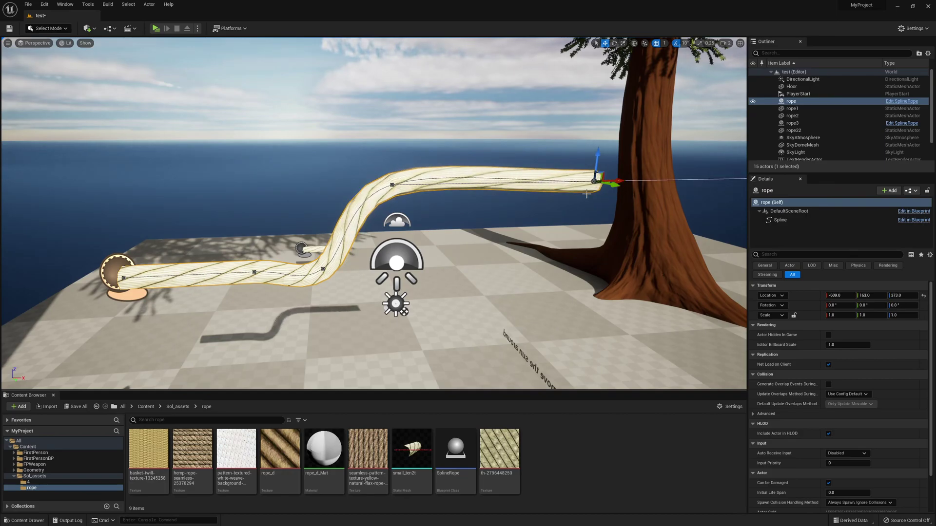
Extend the other end of the rope by duplicating its start point upward and away from the existing bends
{"action": "right_click_drag", "start_coordinate": [468, 204], "coordinate": [517, 220]}
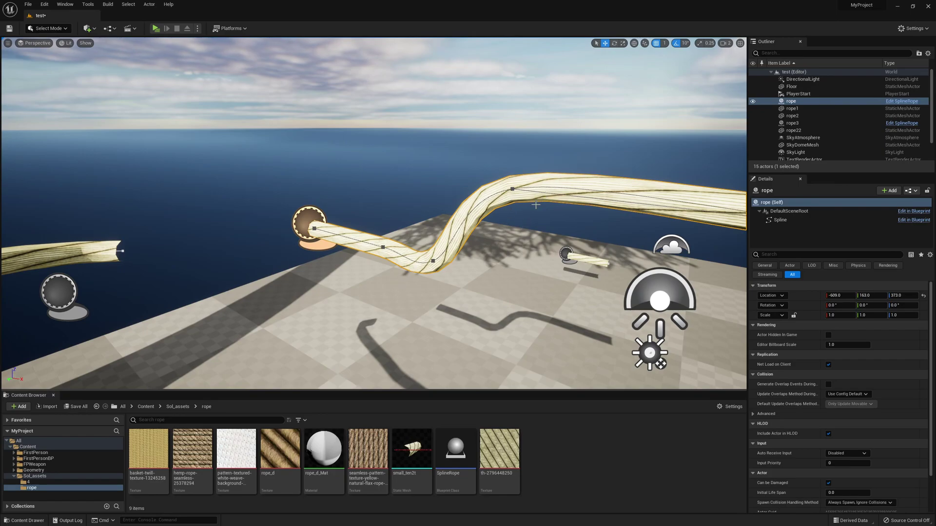
{"action": "right_click_drag", "start_coordinate": [462, 257], "coordinate": [543, 253]}
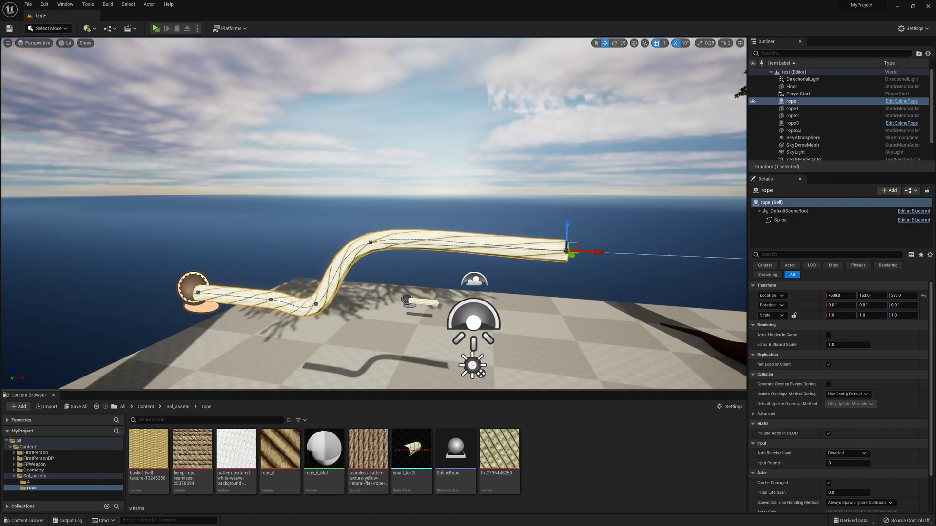
{"action": "right_click_drag", "start_coordinate": [543, 253], "coordinate": [543, 252]}
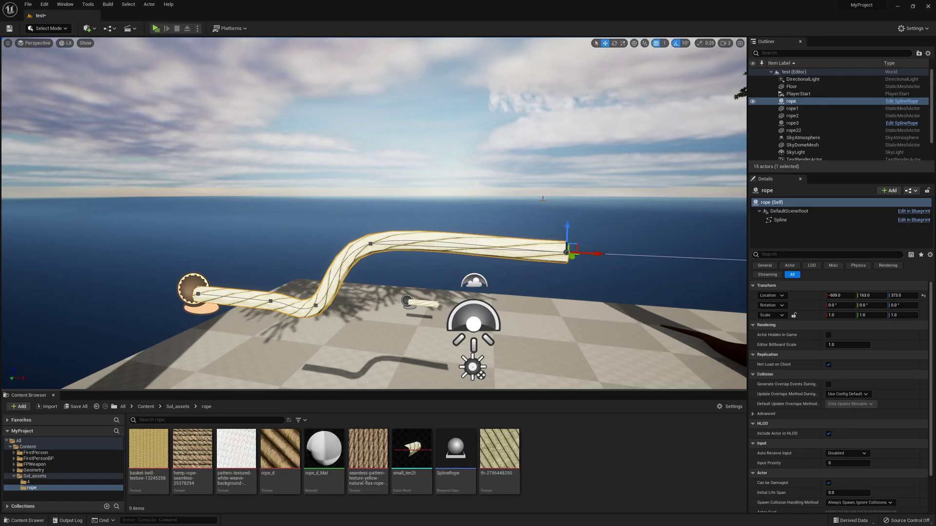
{"action": "right_click_drag", "start_coordinate": [612, 220], "coordinate": [502, 223]}
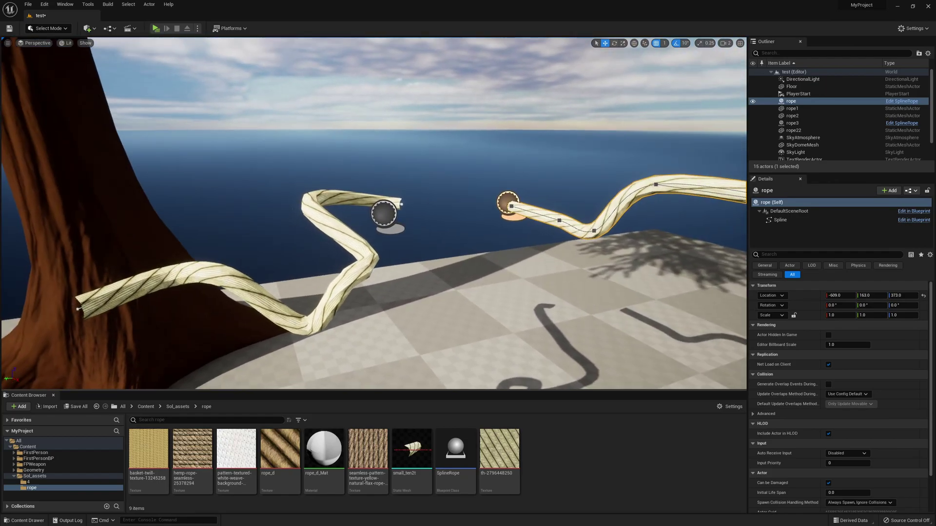
{"action": "right_click_drag", "start_coordinate": [502, 223], "coordinate": [571, 227]}
{"action": "left_click", "coordinate": [336, 235]}
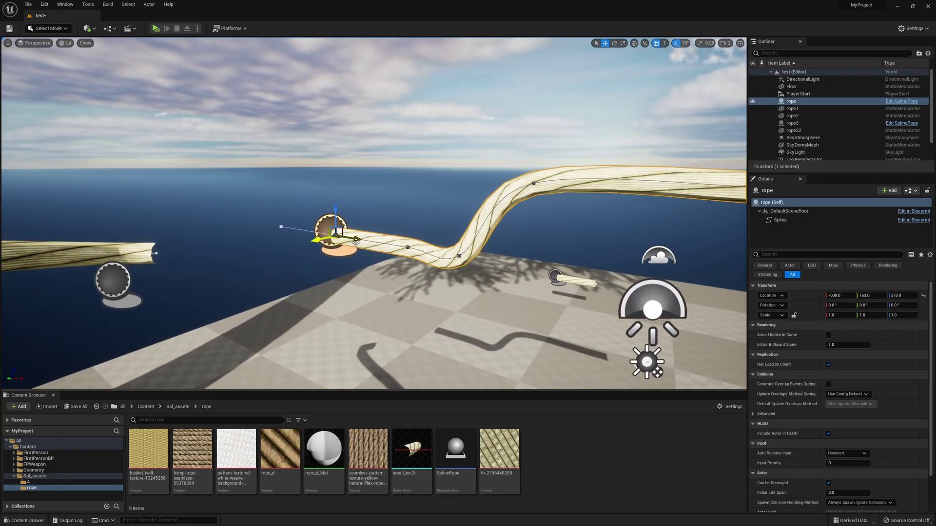
{"action": "left_click_drag", "start_coordinate": [356, 239], "coordinate": [367, 155], "text": "alt"}
{"action": "mouse_move", "coordinate": [495, 173]}
{"action": "right_mouse_down"}
{"action": "mouse_move", "coordinate": [546, 197]}
{"action": "mouse_move", "coordinate": [502, 171]}
{"action": "right_mouse_up"}
{"action": "key", "text": "s"}
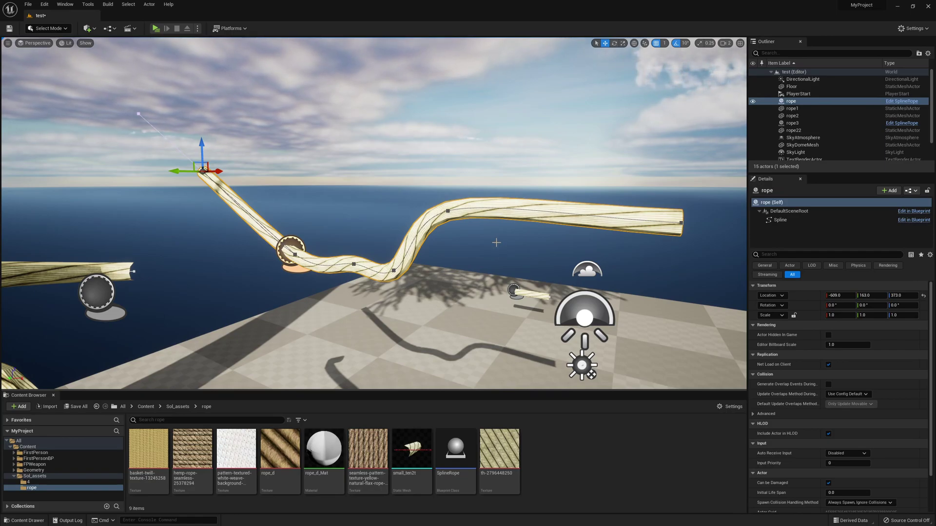
Examine the reshaped rope next to the curved rope and the trees from farther away
{"action": "right_click_drag", "start_coordinate": [468, 205], "coordinate": [420, 171]}
{"action": "key", "text": "s"}
{"action": "key", "text": "s"}
{"action": "key", "text": "s"}
{"action": "right_click_drag", "start_coordinate": [321, 219], "coordinate": [322, 219]}
{"action": "right_click_drag", "start_coordinate": [587, 282], "coordinate": [720, 243]}
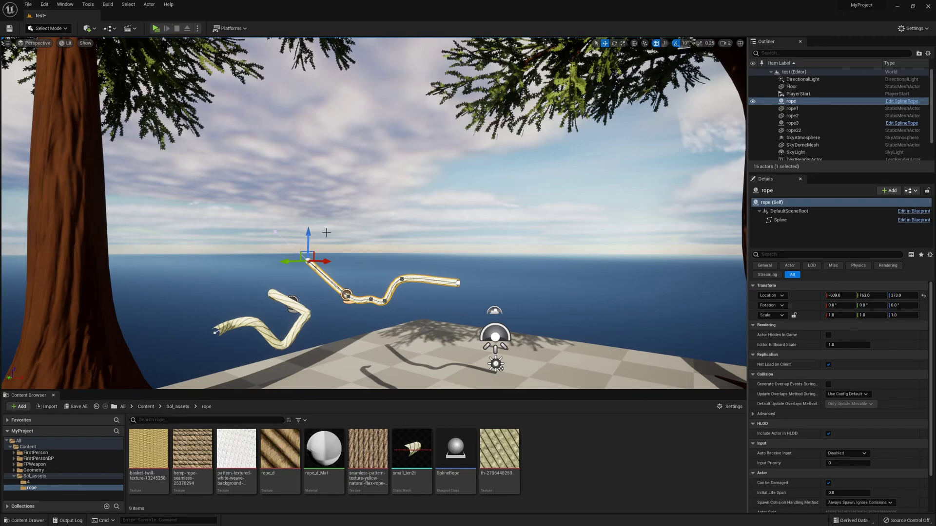
{"action": "mouse_move", "coordinate": [417, 252]}
{"action": "right_mouse_down"}
{"action": "mouse_move", "coordinate": [356, 253]}
{"action": "mouse_move", "coordinate": [425, 255]}
{"action": "right_mouse_up"}
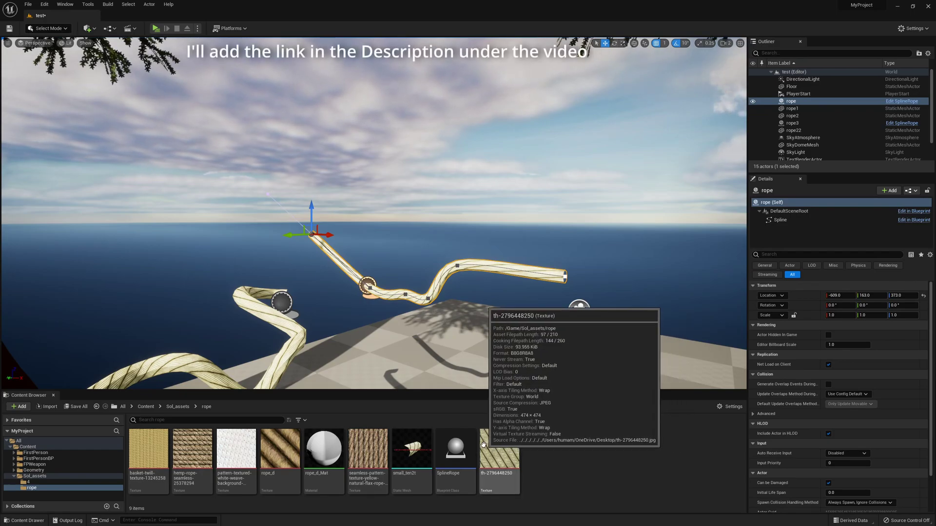
Open the SplineRope blueprint in a maximized window and examine its construction script, highlighting the spline-point location and Set Start and End nodes
{"action": "left_click", "coordinate": [462, 450]}
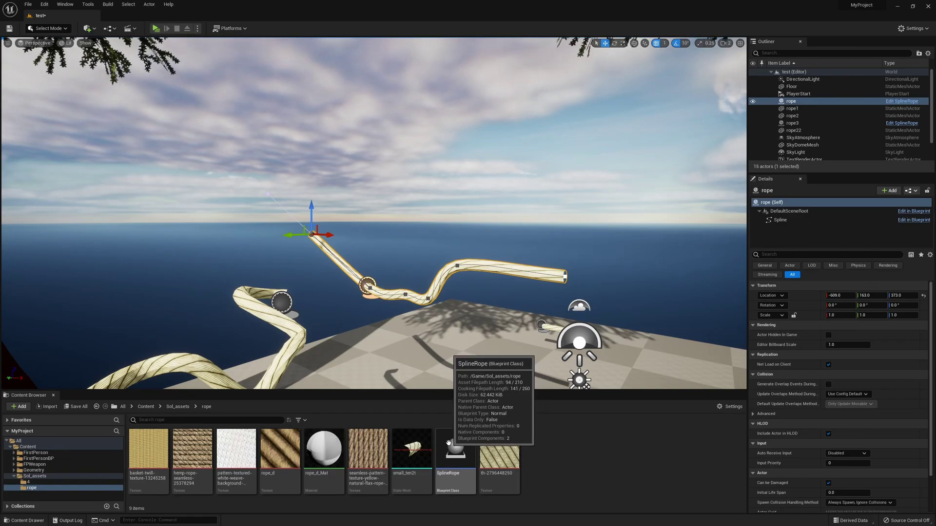
{"action": "left_click", "coordinate": [449, 445]}
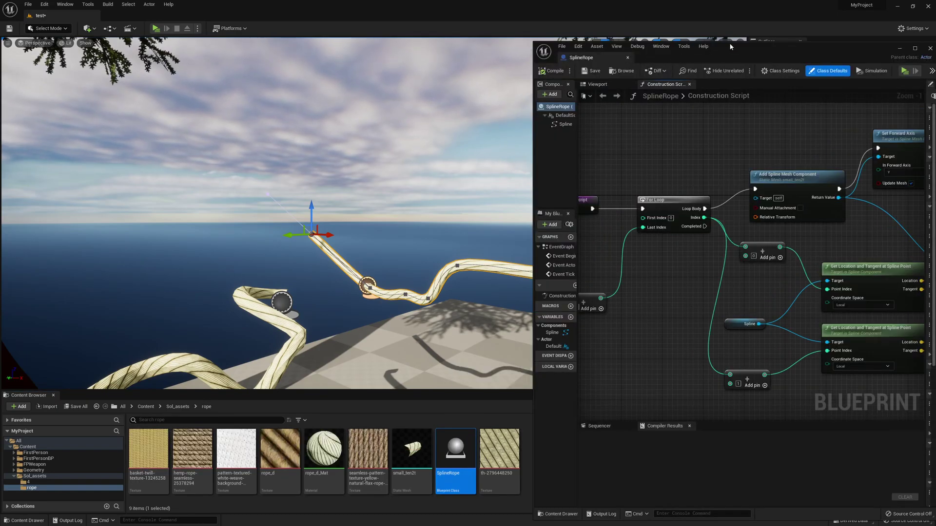
{"action": "double_click", "coordinate": [730, 46]}
{"action": "right_click_drag", "start_coordinate": [414, 250], "coordinate": [606, 275]}
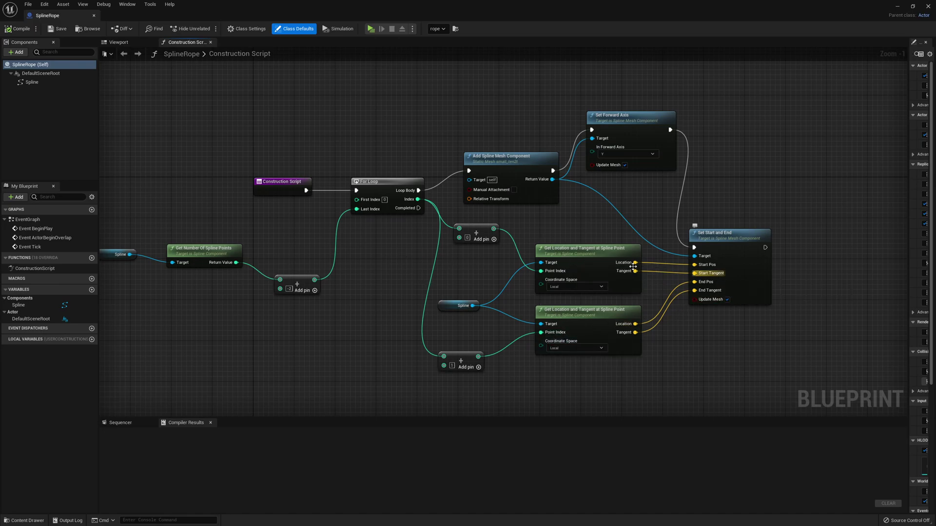
{"action": "left_click_drag", "start_coordinate": [737, 328], "coordinate": [590, 295]}
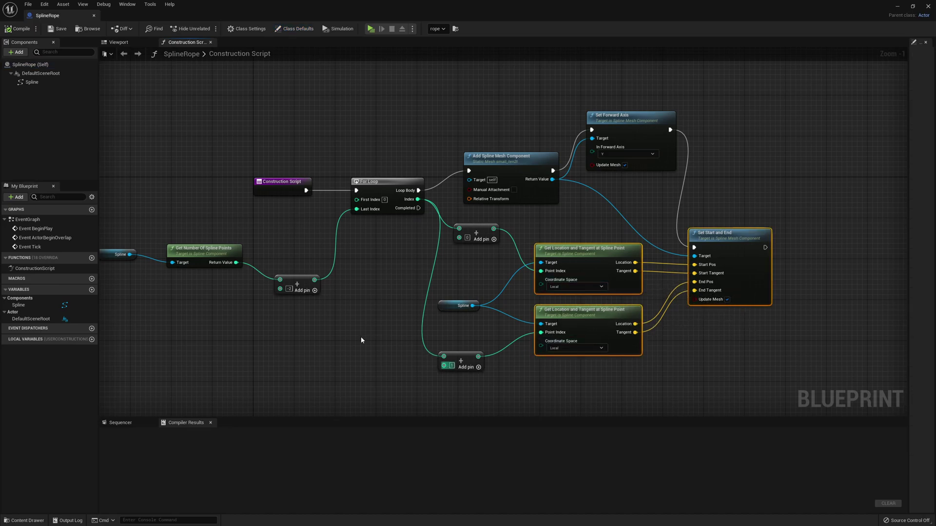
{"action": "right_click_drag", "start_coordinate": [406, 317], "coordinate": [485, 304]}
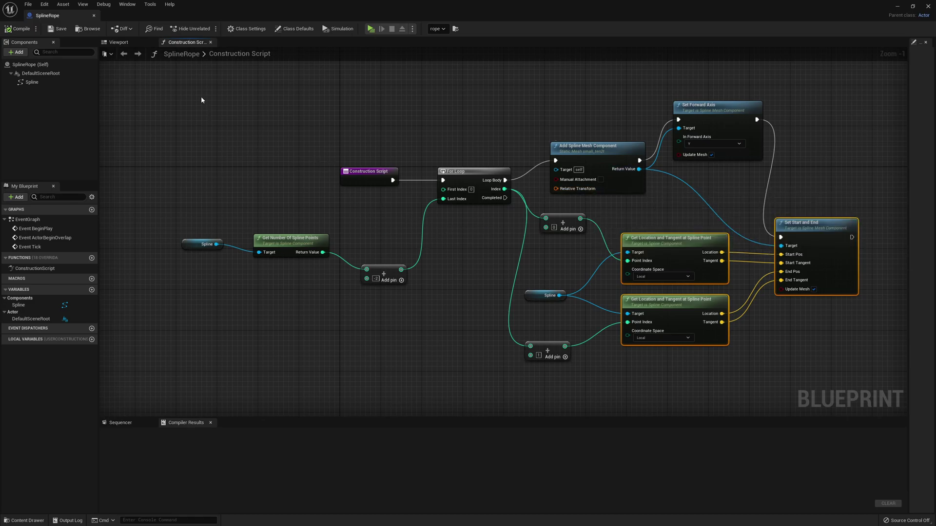
Inspect the rope segment in the SplineRope blueprint's preview, and close the blueprint editor
{"action": "left_click", "coordinate": [119, 42]}
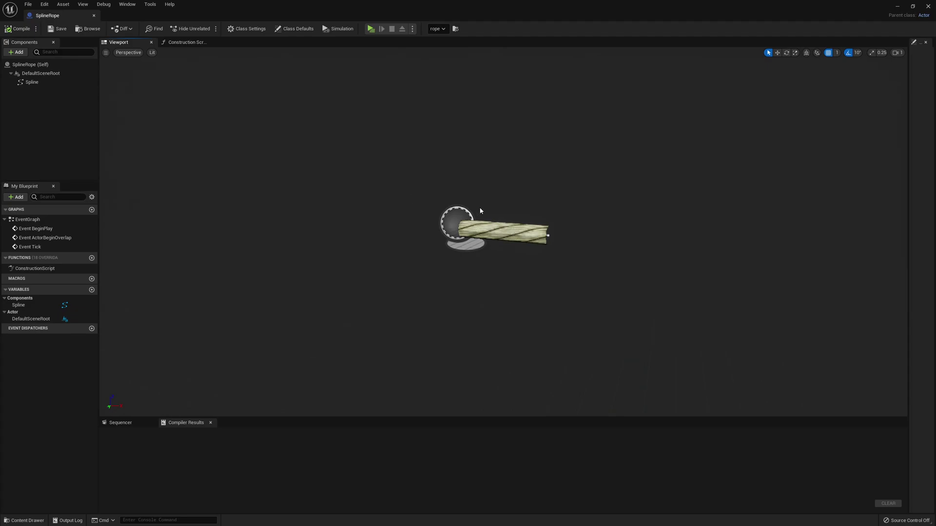
{"action": "middle_click_drag", "start_coordinate": [528, 217], "coordinate": [550, 234]}
{"action": "right_click_drag", "start_coordinate": [550, 234], "coordinate": [532, 220]}
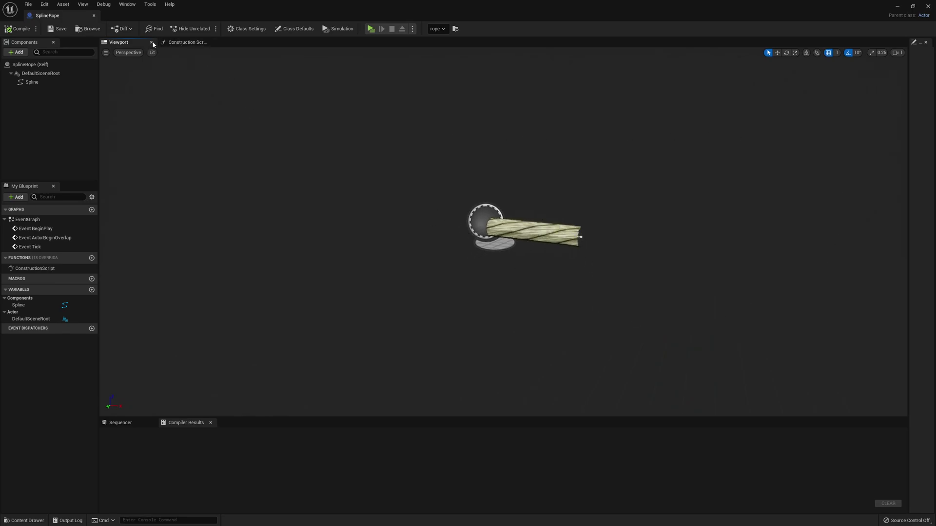
{"action": "left_click", "coordinate": [928, 6]}
Examine the reshaped rope in the level from several distances and angles
{"action": "mouse_move", "coordinate": [435, 210]}
{"action": "right_mouse_down"}
{"action": "mouse_move", "coordinate": [468, 208]}
{"action": "mouse_move", "coordinate": [413, 216]}
{"action": "mouse_move", "coordinate": [437, 214]}
{"action": "right_mouse_up"}
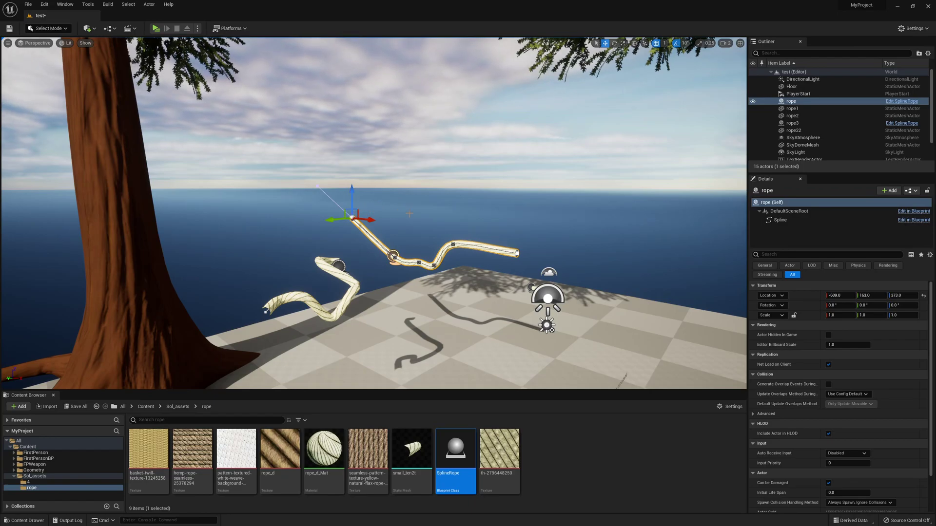
{"action": "key", "text": "w"}
{"action": "right_click_drag", "start_coordinate": [525, 199], "coordinate": [524, 200]}
{"action": "key", "text": "d"}
{"action": "key", "text": "s"}
{"action": "key", "text": "a"}
{"action": "key", "text": "w"}
{"action": "right_click_drag", "start_coordinate": [539, 131], "coordinate": [534, 132]}
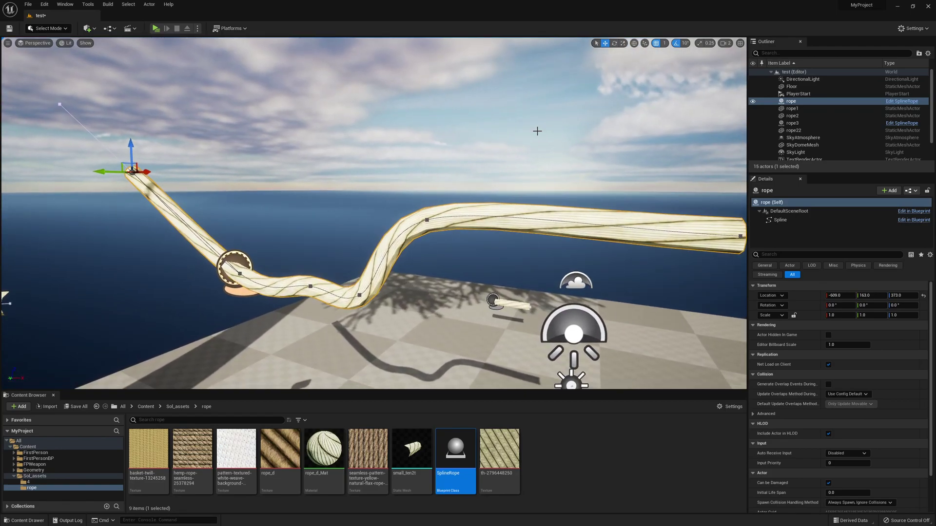
{"action": "right_click", "coordinate": [562, 240]}
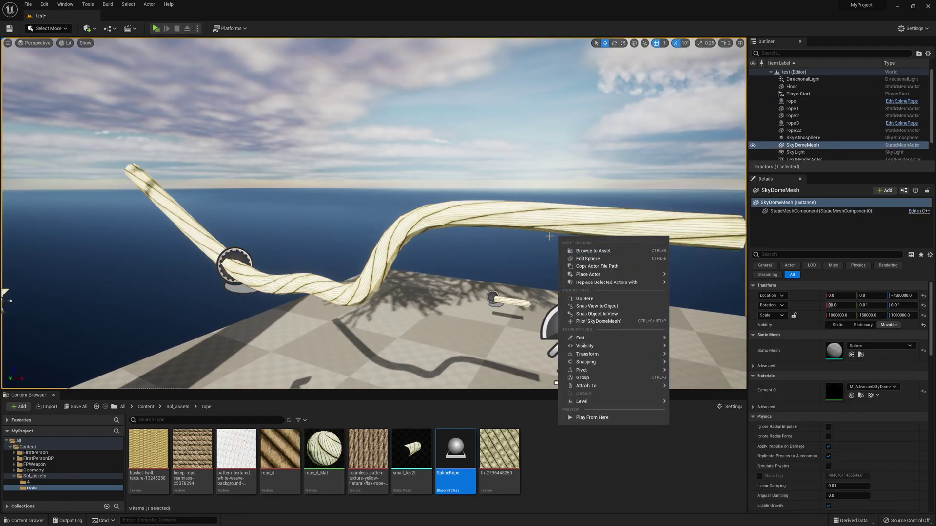
{"action": "key", "text": "Escape"}
{"action": "right_click_drag", "start_coordinate": [568, 226], "coordinate": [568, 227]}
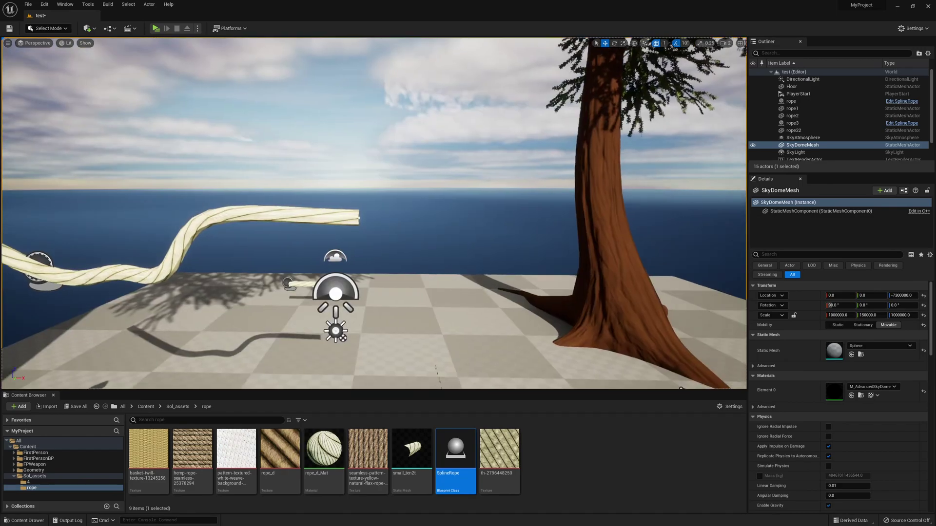
{"action": "right_click", "coordinate": [534, 227]}
{"action": "key", "text": "Escape"}
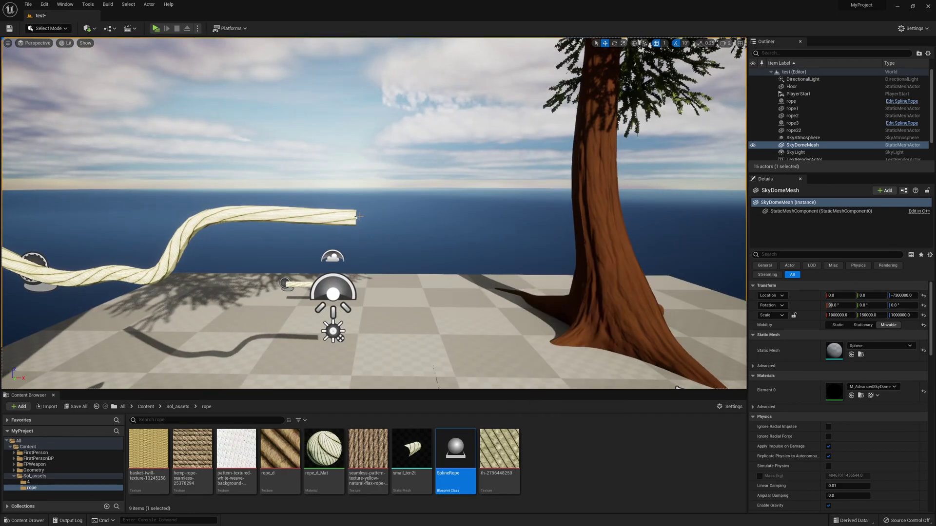
{"action": "right_click_drag", "start_coordinate": [535, 227], "coordinate": [536, 228]}
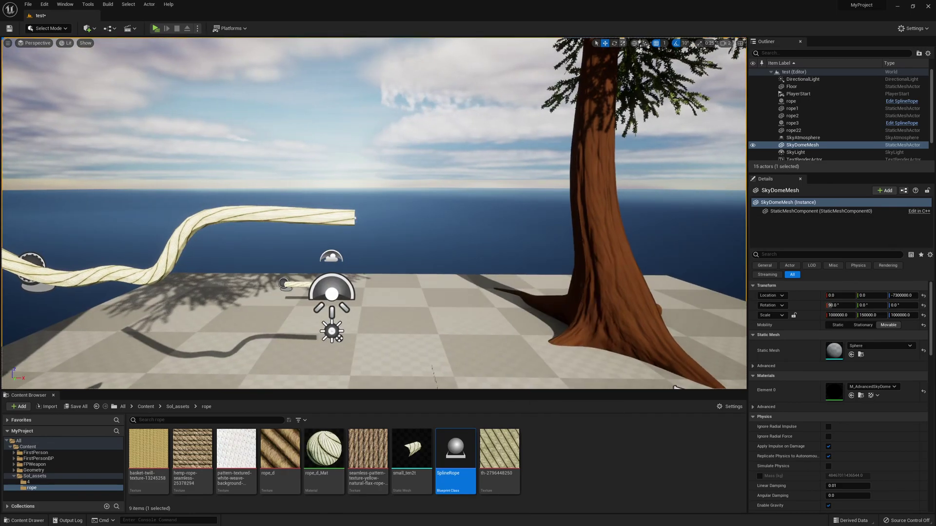
Stretch the rope's end point toward the tree, and duplicate it downward to curve the rope to the trunk's base
{"action": "left_click", "coordinate": [353, 218]}
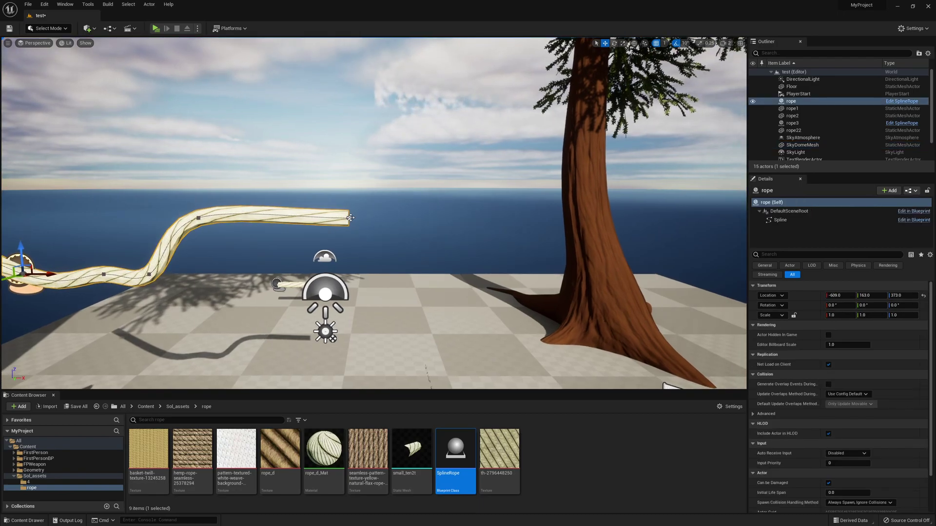
{"action": "left_click_drag", "start_coordinate": [367, 220], "coordinate": [589, 233]}
{"action": "right_click_drag", "start_coordinate": [589, 233], "coordinate": [485, 258]}
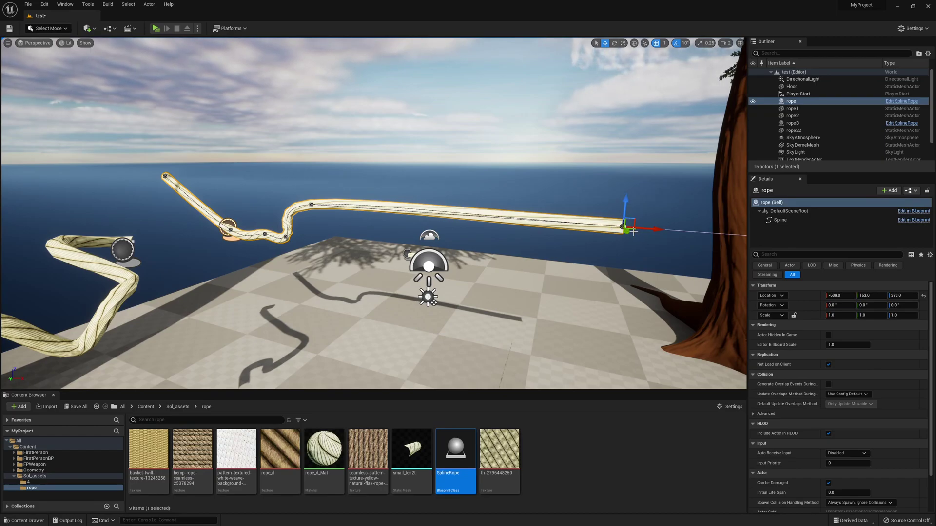
{"action": "left_click_drag", "start_coordinate": [626, 210], "coordinate": [608, 272], "text": "alt"}
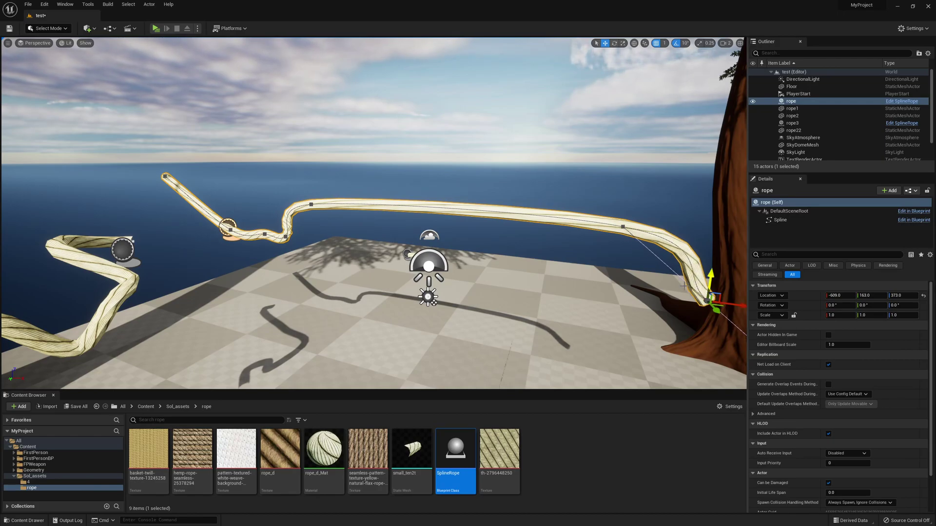
Examine the finished rope from several viewpoints, deselecting it to show it without its spline points
{"action": "key", "text": "s"}
{"action": "right_click_drag", "start_coordinate": [438, 219], "coordinate": [393, 207]}
{"action": "key", "text": "w"}
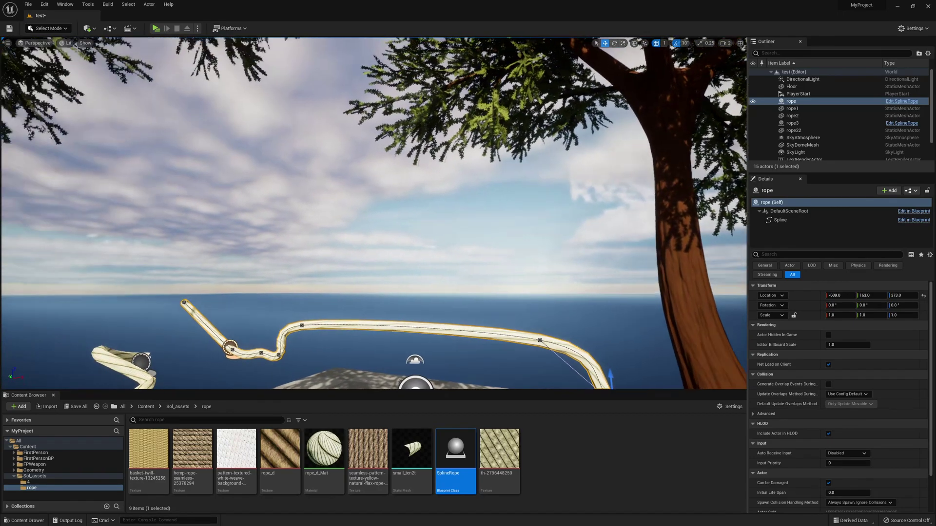
{"action": "right_click_drag", "start_coordinate": [394, 206], "coordinate": [485, 235]}
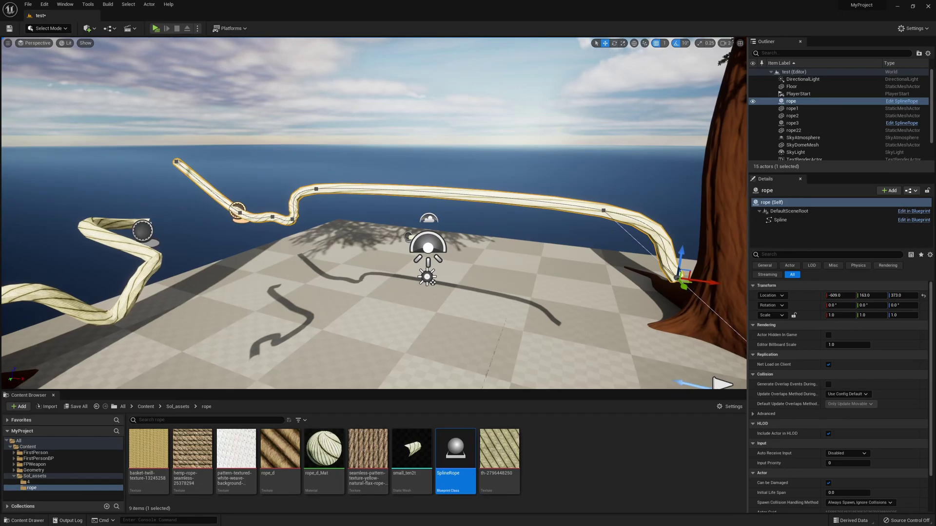
{"action": "left_click", "coordinate": [529, 168]}
{"action": "right_click_drag", "start_coordinate": [529, 168], "coordinate": [500, 157]}
{"action": "key", "text": "s"}
{"action": "key", "text": "w"}
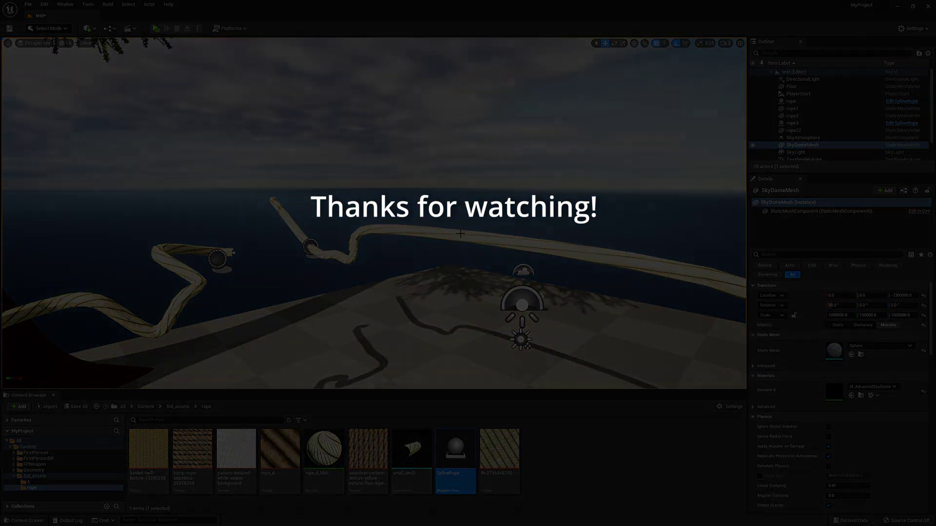